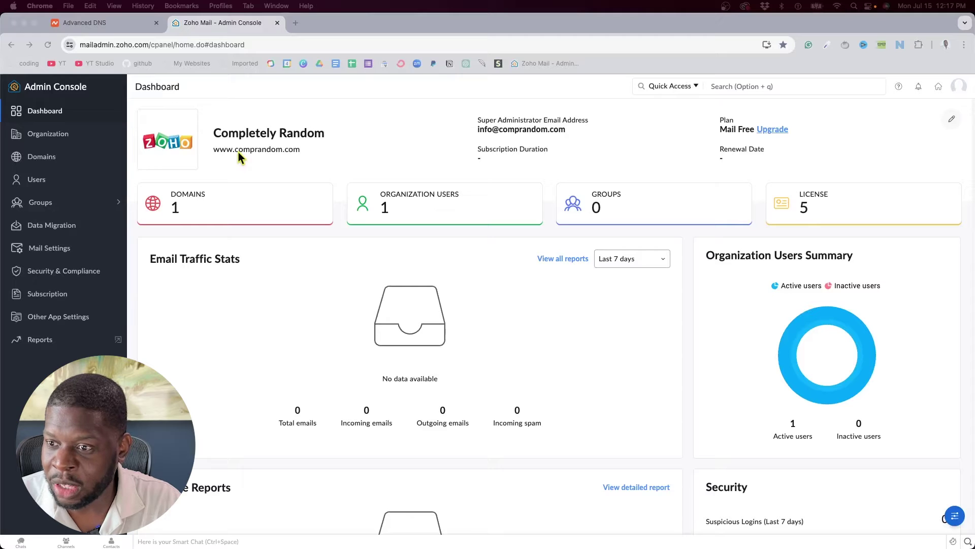
Review the organization's user list in the Admin Console, then open a new blank tab
{"action": "left_click", "coordinate": [51, 184]}
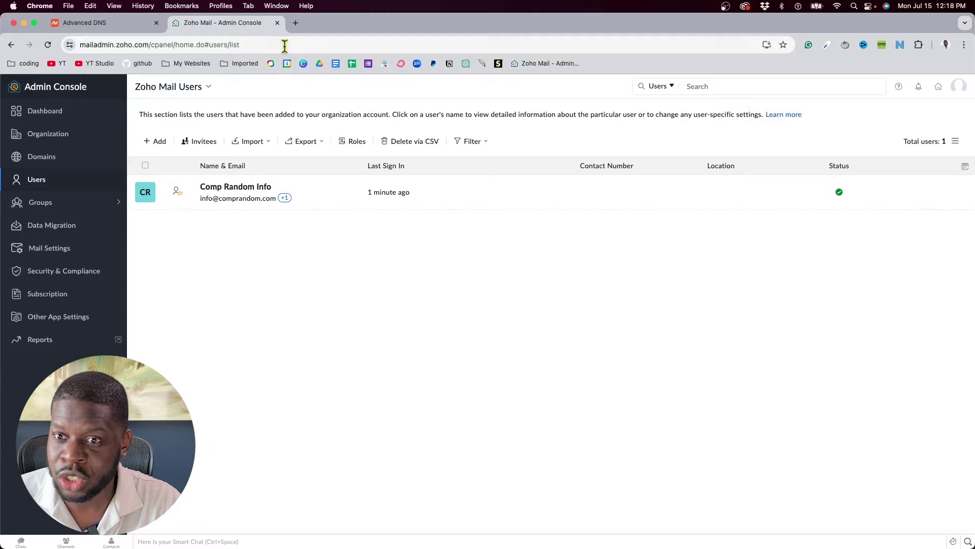
{"action": "left_click", "coordinate": [296, 26]}
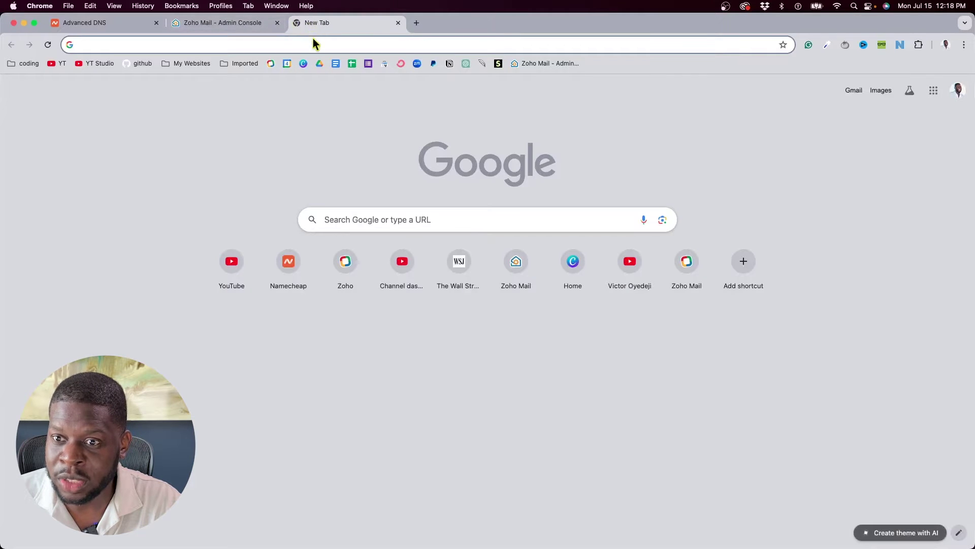
Load mail.zoho.com in the new tab to show the Zoho Mail inbox
{"action": "left_click", "coordinate": [312, 42]}
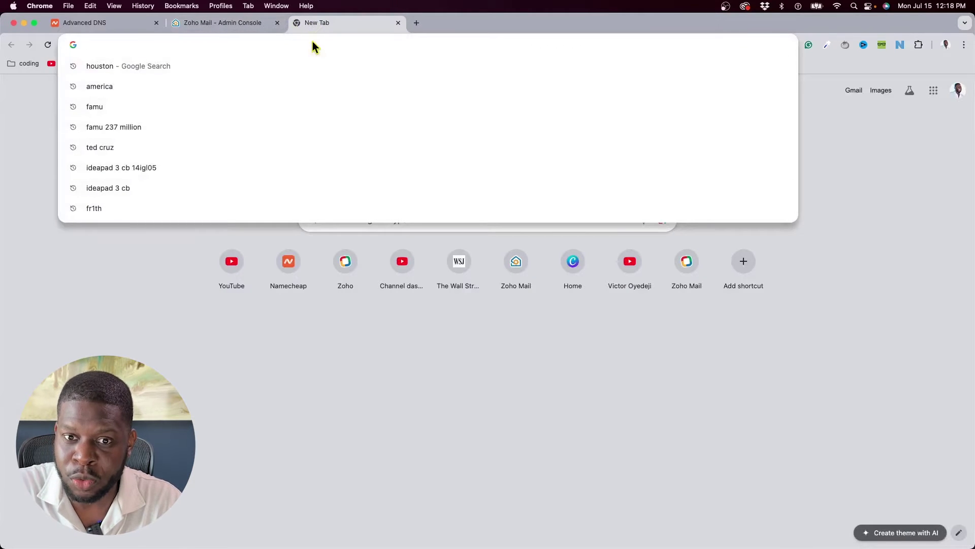
{"action": "type", "text": "mailo"}
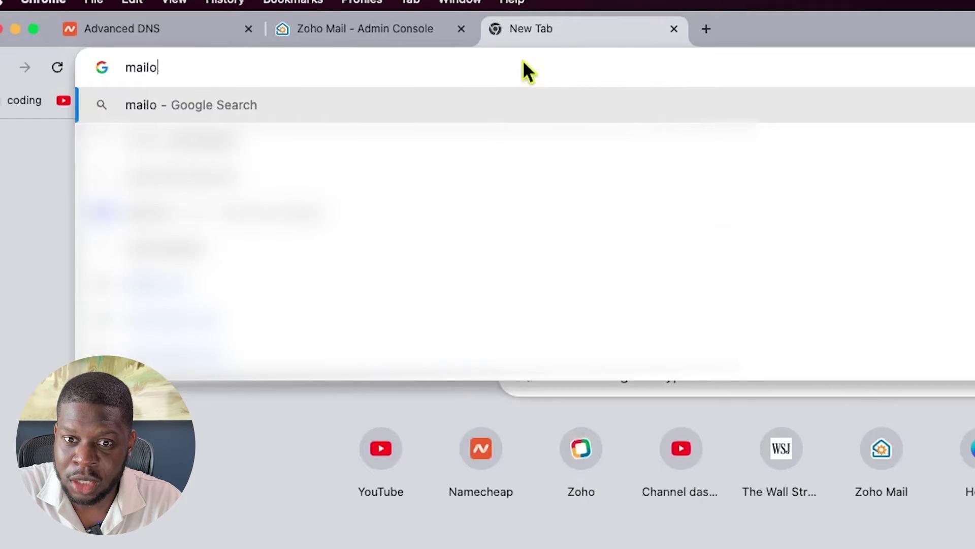
{"action": "key", "text": "BackSpace"}
{"action": "type", "text": ".zoho.com"}
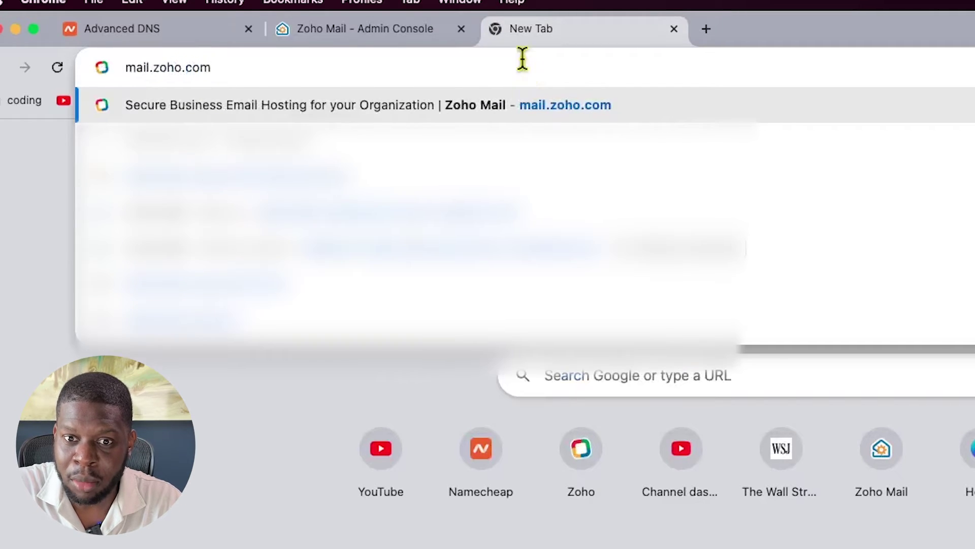
{"action": "key", "text": "Return"}
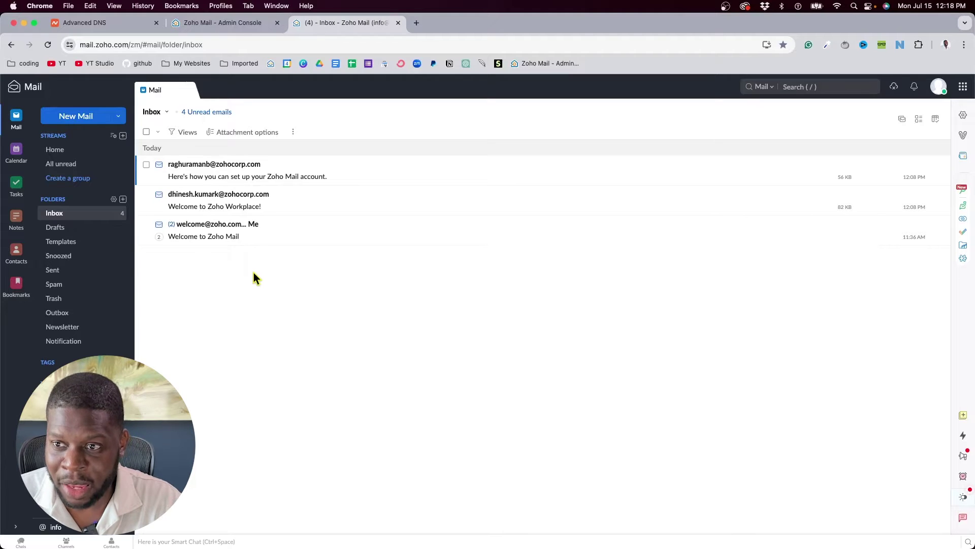
Close the inbox tab and sign out of the Admin Console account
{"action": "left_click", "coordinate": [398, 23]}
{"action": "left_click", "coordinate": [958, 86]}
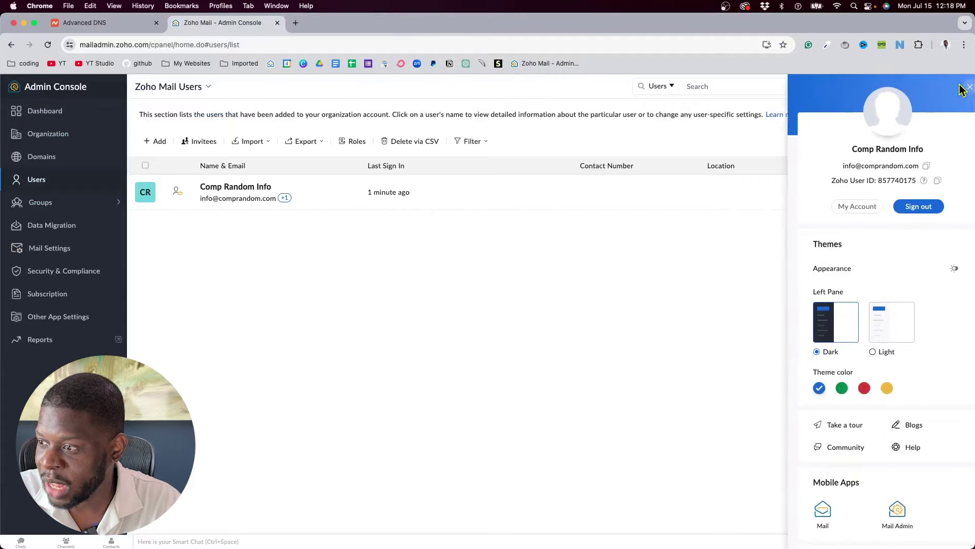
{"action": "left_click", "coordinate": [901, 212]}
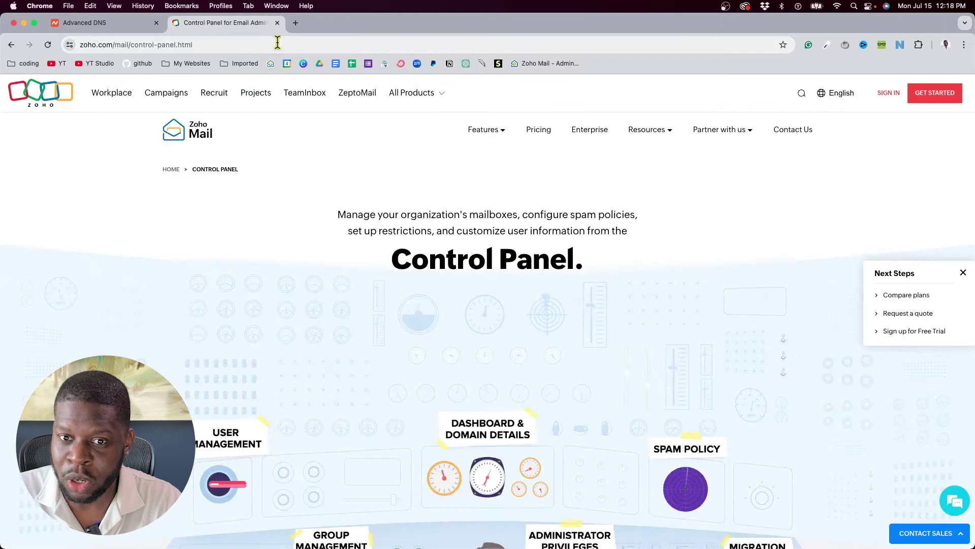
{"action": "left_click", "coordinate": [277, 44]}
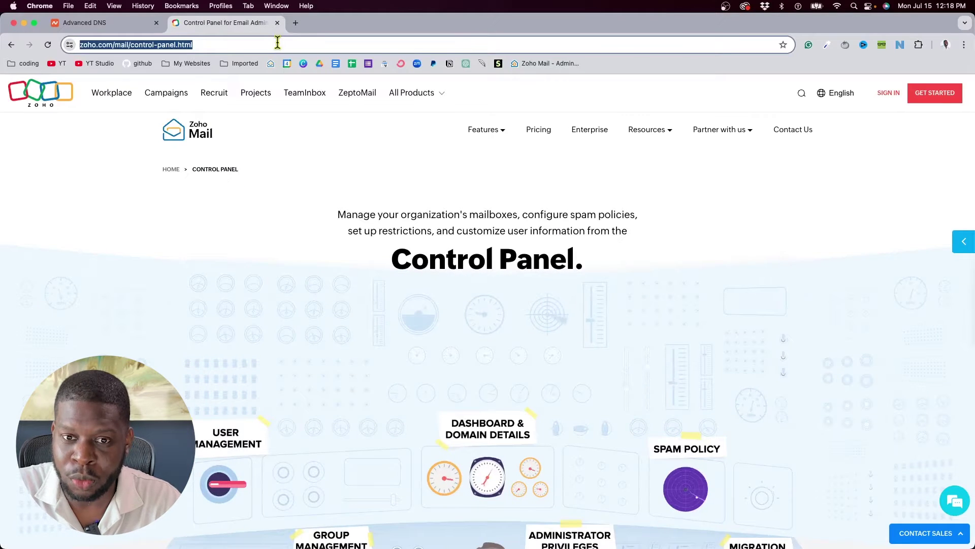
Go to mail.zoho.com and bring up the Mail sign-in page
{"action": "type", "text": "mail.zoho.com"}
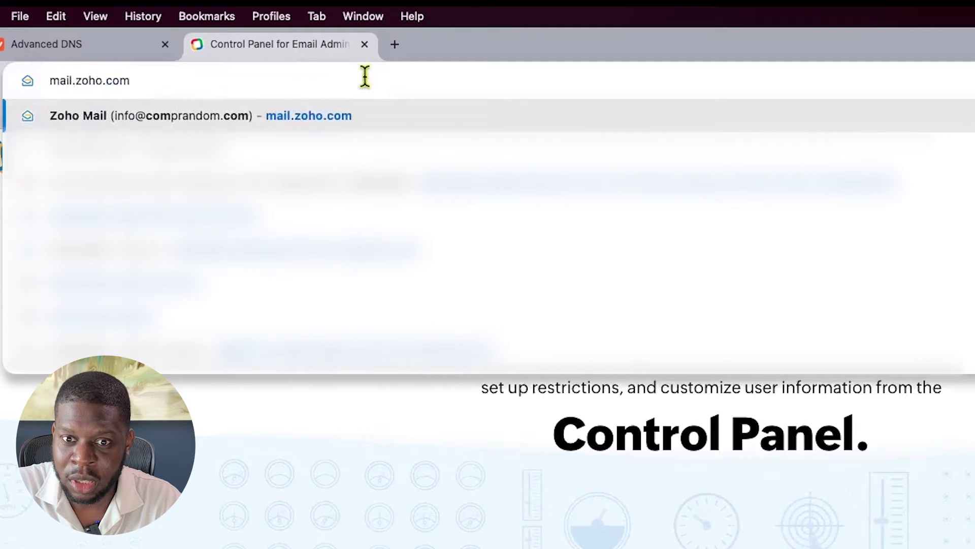
{"action": "key", "text": "Return"}
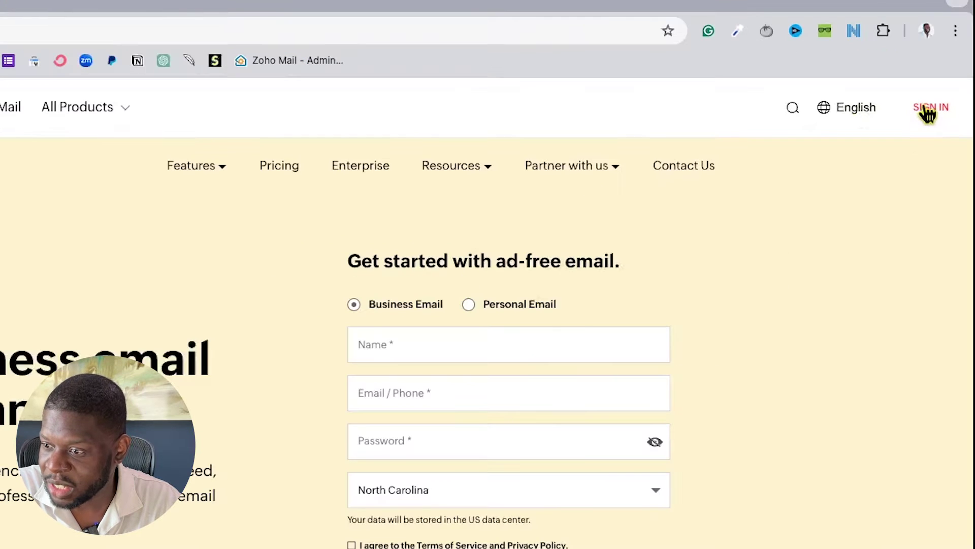
{"action": "left_click", "coordinate": [928, 110]}
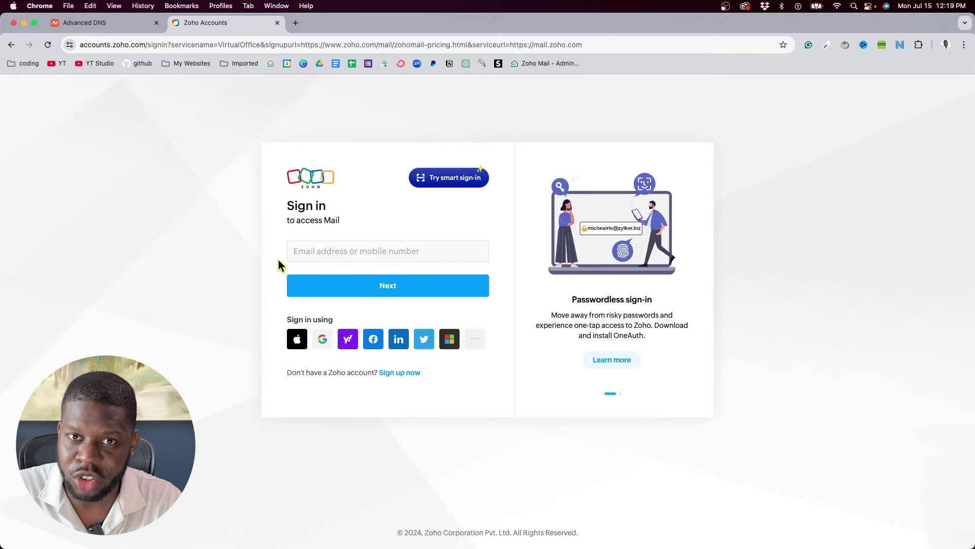
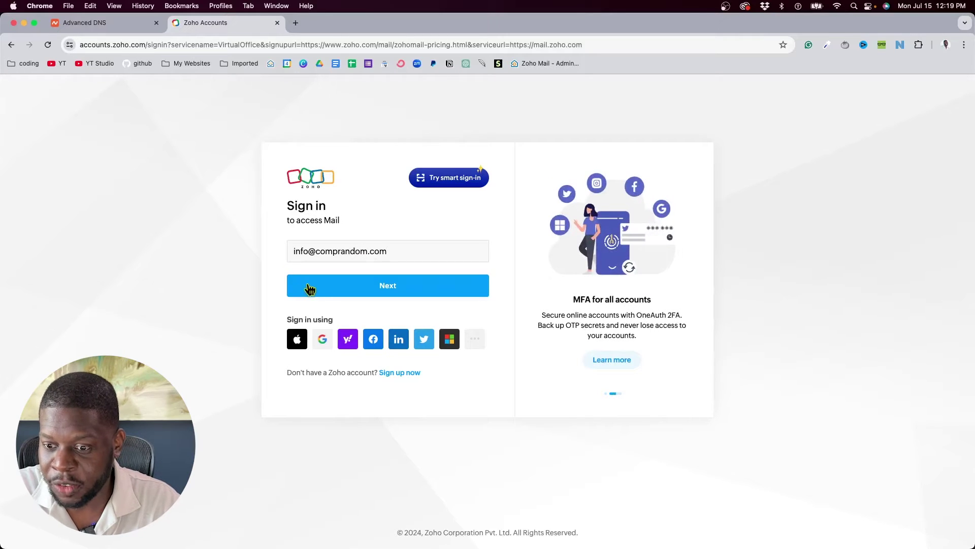
Sign in with the organization's email address and the account password
{"action": "left_click", "coordinate": [314, 288]}
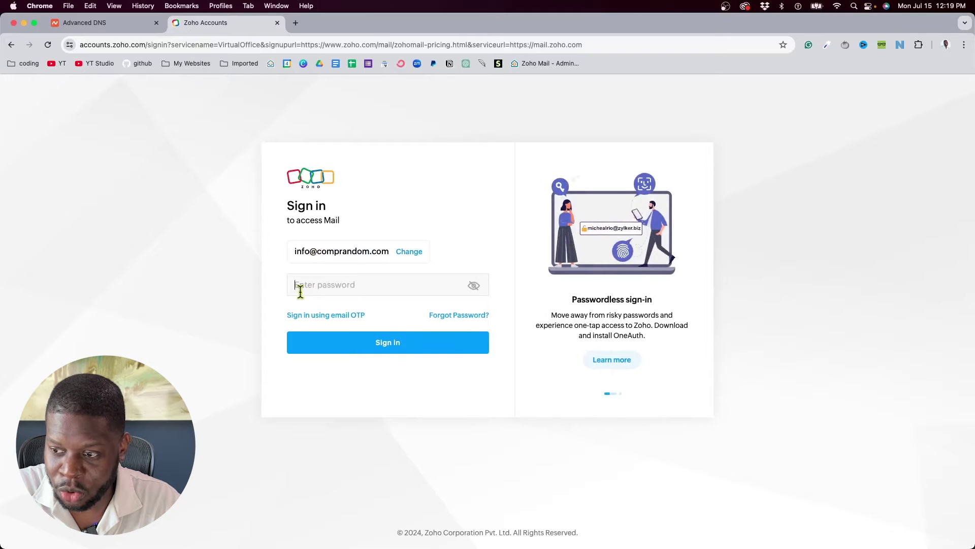
{"action": "type", "text": "•••••••••"}
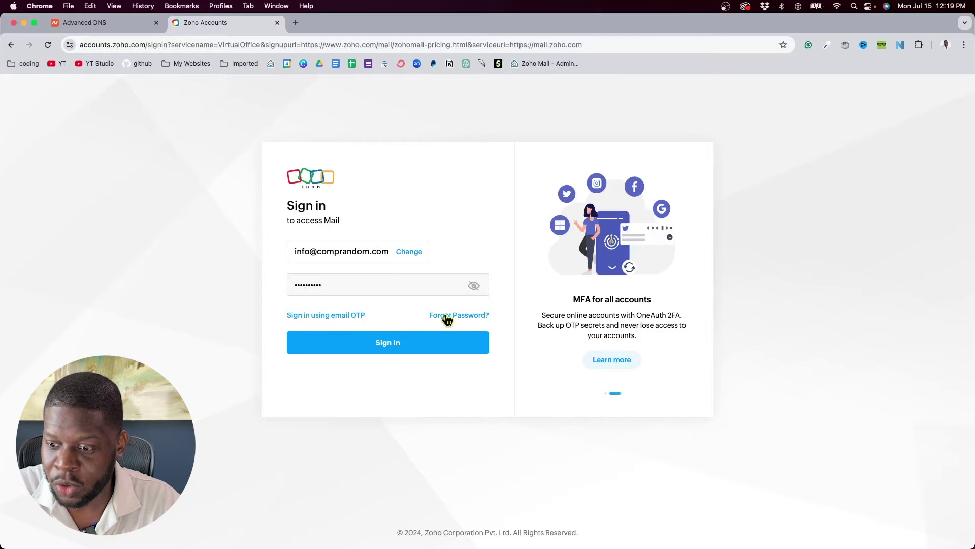
{"action": "left_click", "coordinate": [377, 345]}
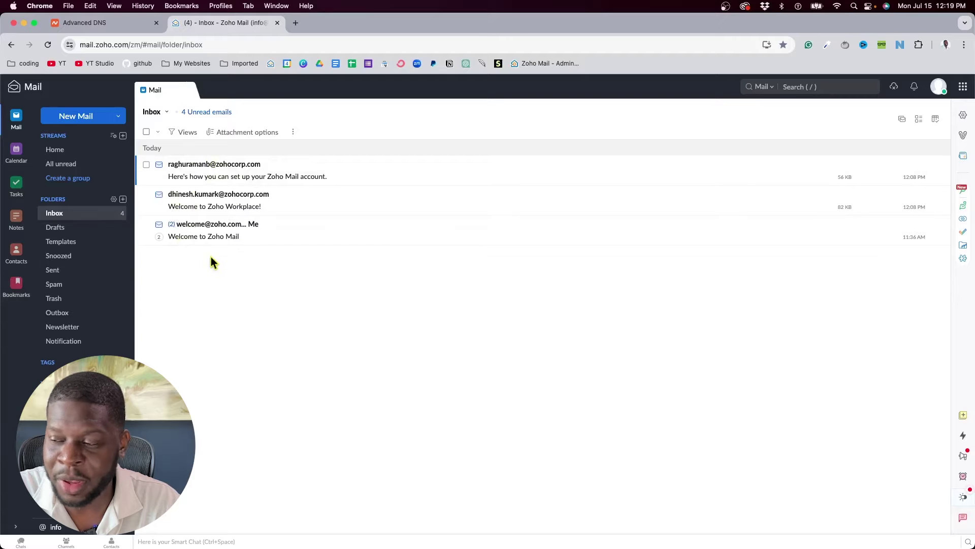
Replace the inbox bookmark with one on the bookmarks bar named 'Comprandom Mail'
{"action": "left_click", "coordinate": [784, 45]}
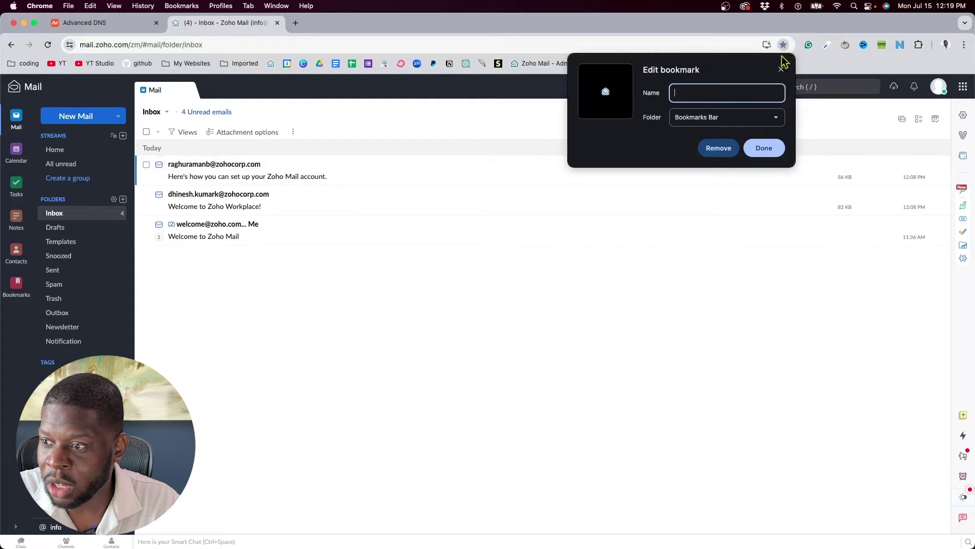
{"action": "left_click", "coordinate": [721, 147]}
{"action": "left_click", "coordinate": [780, 44]}
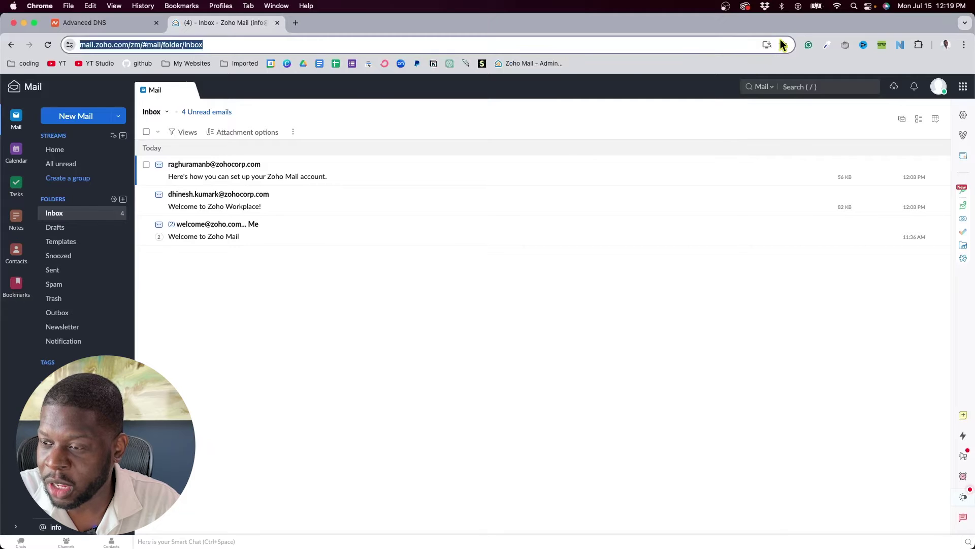
{"action": "left_click", "coordinate": [783, 45]}
{"action": "type", "text": "Zoho Mail"}
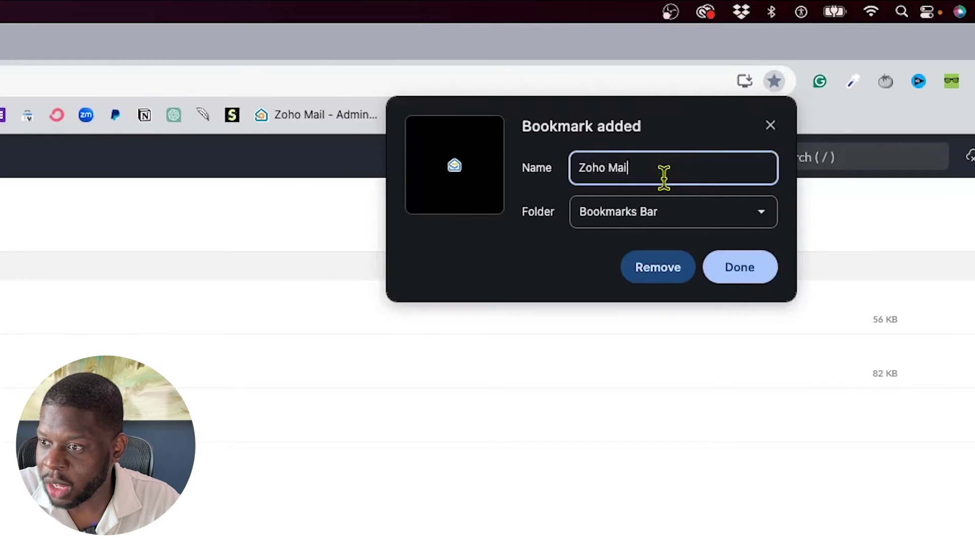
{"action": "key", "text": "BackSpace"}
{"action": "key", "text": "BackSpace"}
{"action": "key", "text": "BackSpace"}
{"action": "key", "text": "BackSpace"}
{"action": "key", "text": "BackSpace"}
{"action": "key", "text": "BackSpace"}
{"action": "key", "text": "BackSpace"}
{"action": "key", "text": "BackSpace"}
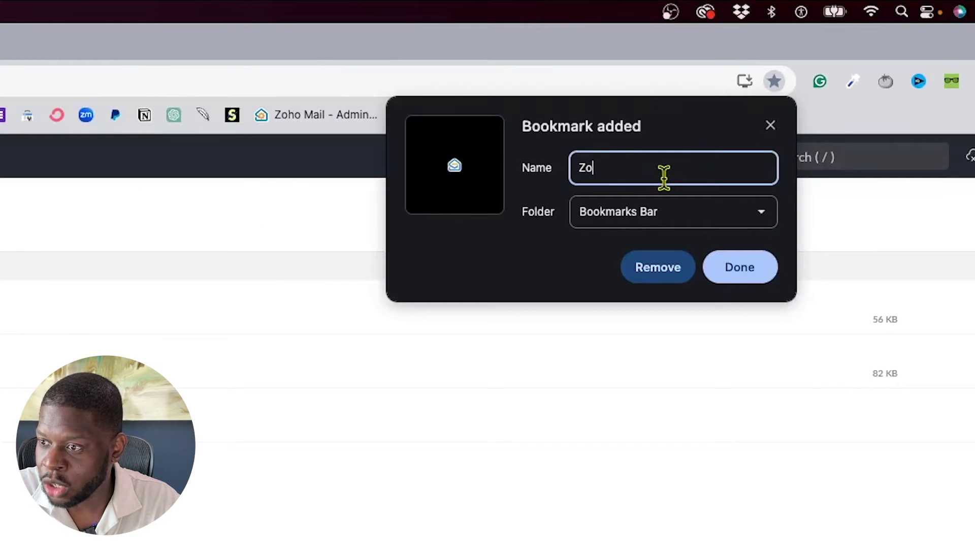
{"action": "type", "text": "Co"}
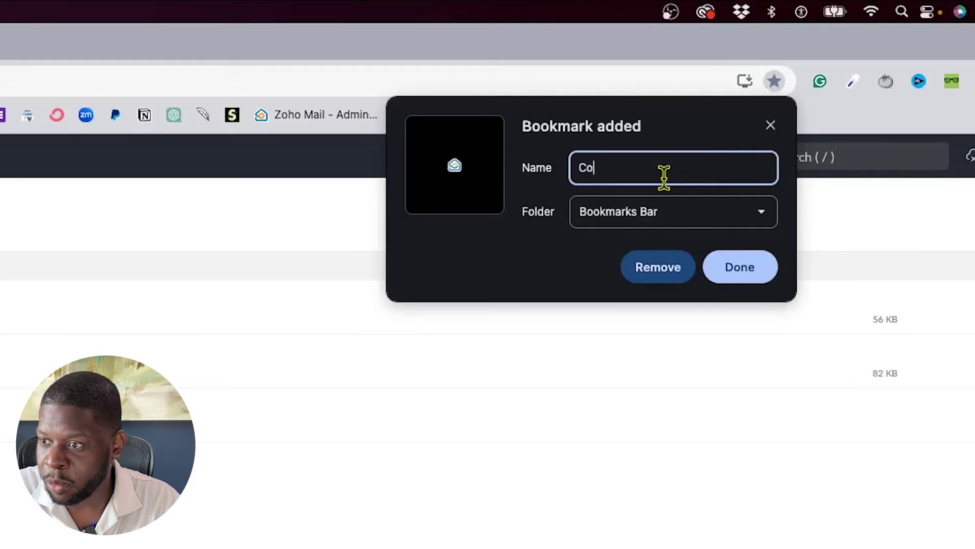
{"action": "type", "text": "mprandom Mail"}
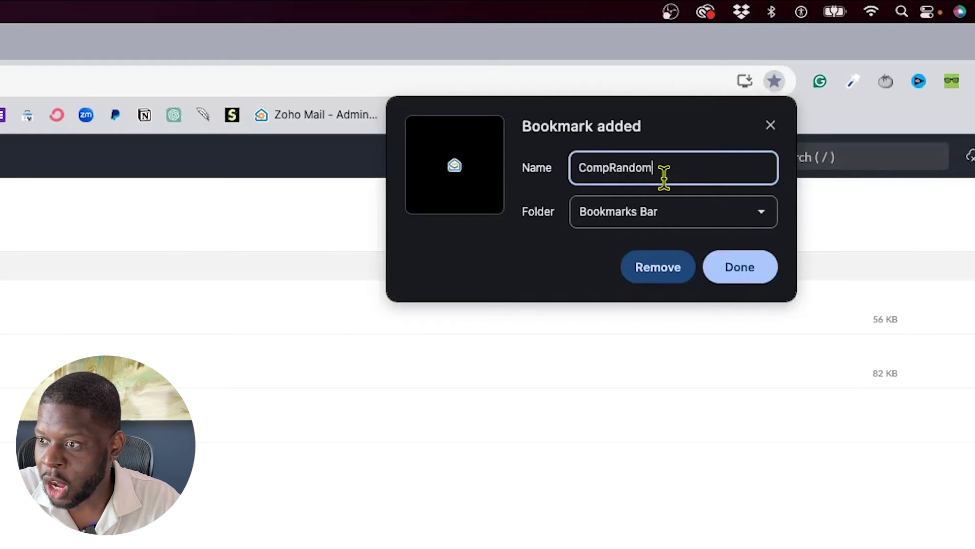
{"action": "left_click", "coordinate": [746, 276]}
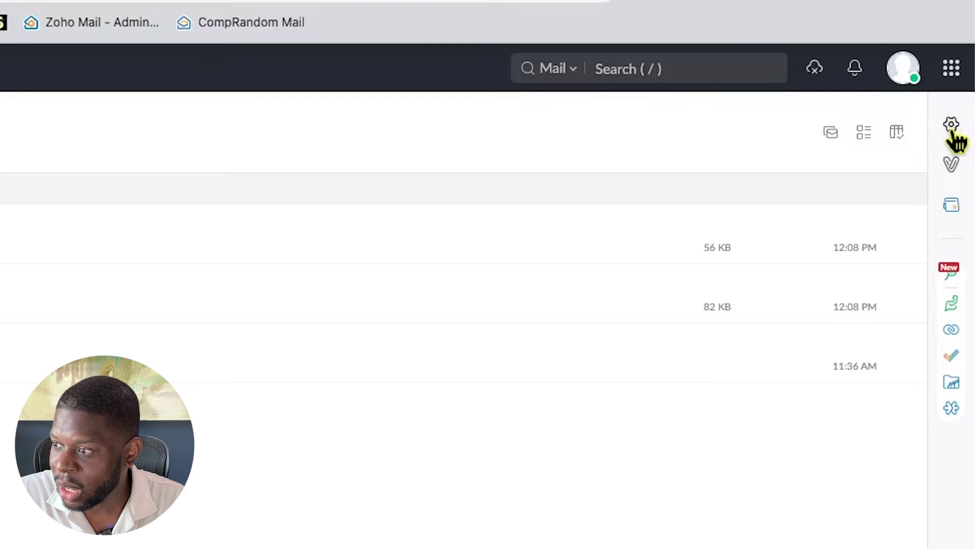
In System settings, keep the Lato font family and set the theme colour to green
{"action": "left_click", "coordinate": [950, 125]}
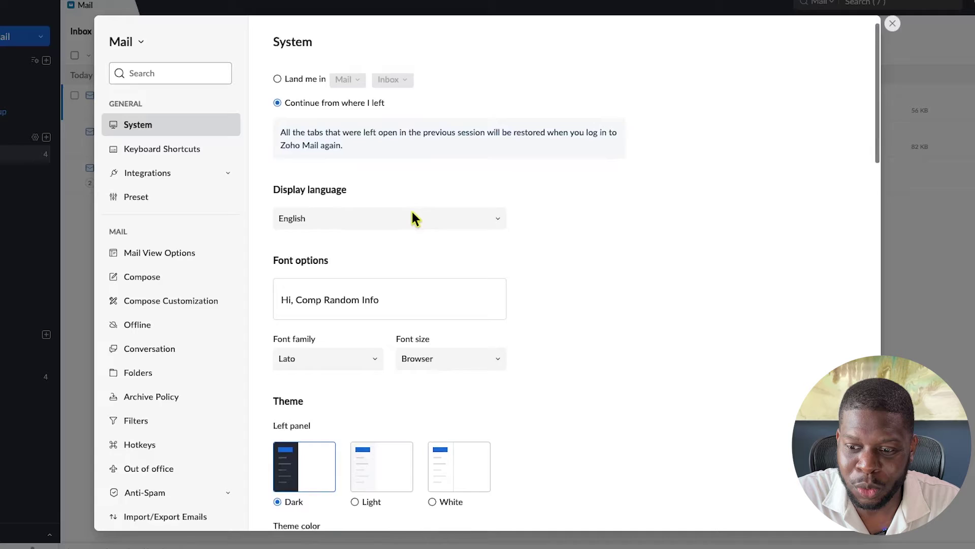
{"action": "scroll", "coordinate": [412, 213], "scroll_direction": "down", "scroll_amount": 2}
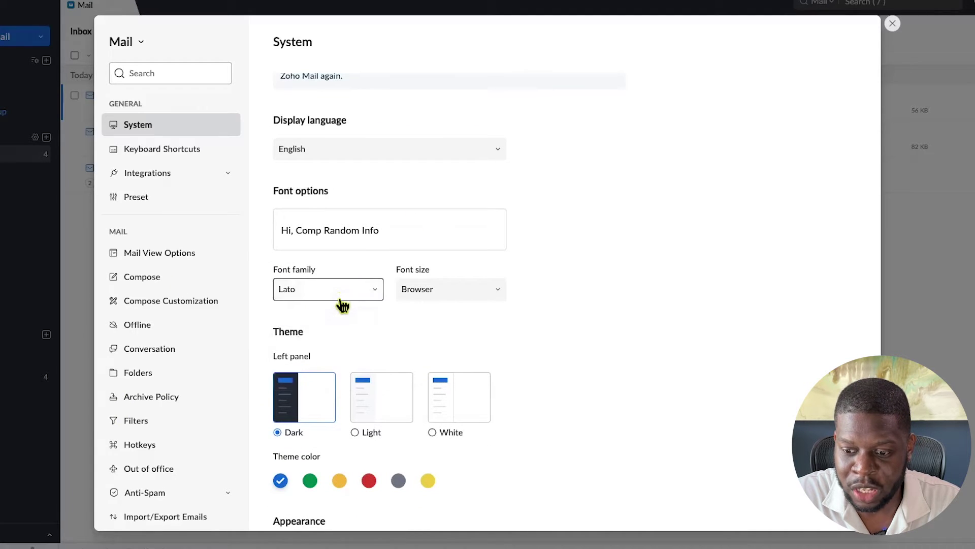
{"action": "left_click", "coordinate": [339, 294]}
{"action": "left_click", "coordinate": [404, 309]}
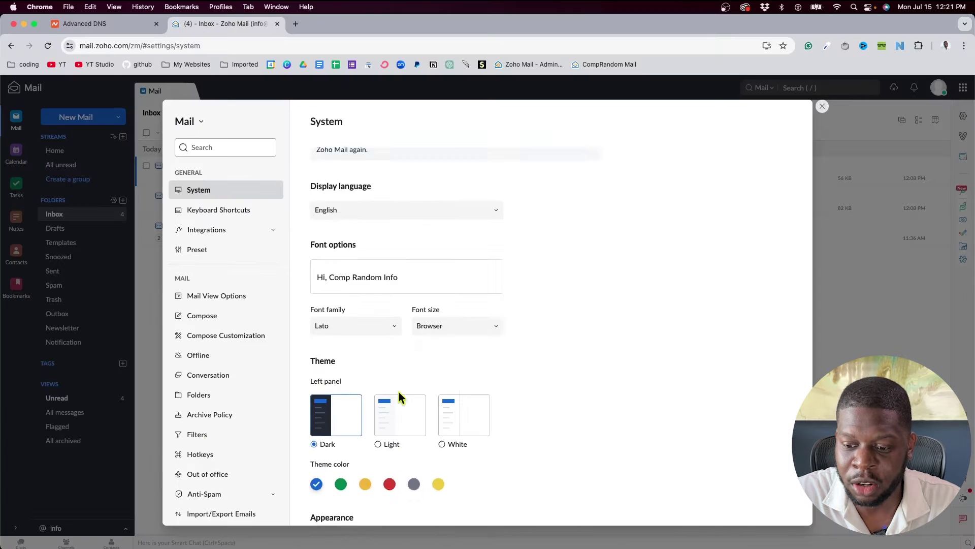
{"action": "scroll", "coordinate": [380, 368], "scroll_direction": "down", "scroll_amount": 2}
{"action": "left_click", "coordinate": [310, 480]}
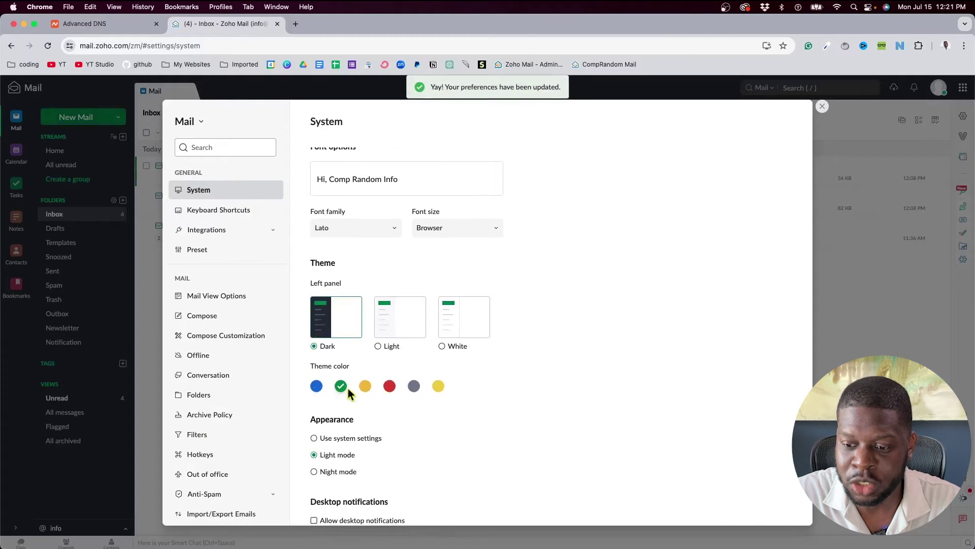
{"action": "left_click", "coordinate": [366, 386]}
{"action": "left_click", "coordinate": [390, 386]}
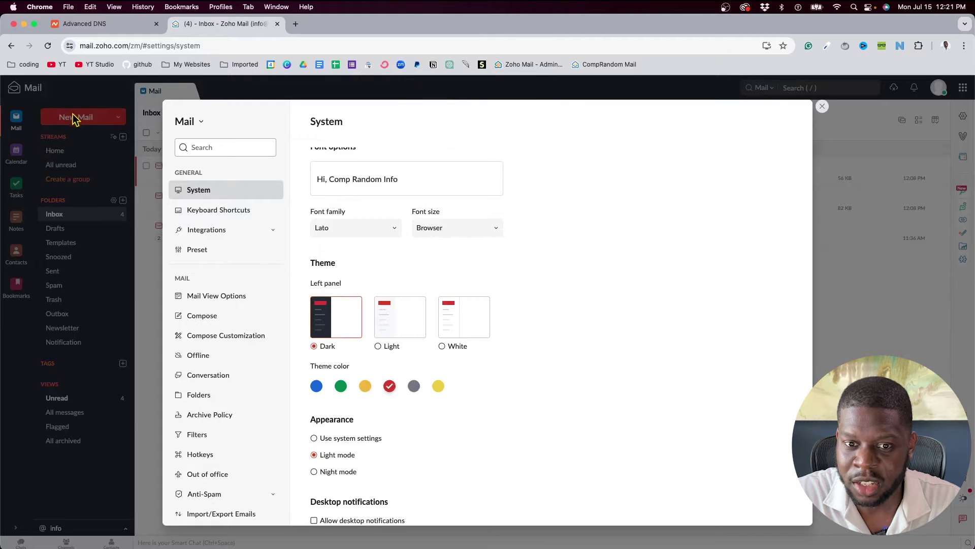
{"action": "left_click", "coordinate": [414, 386]}
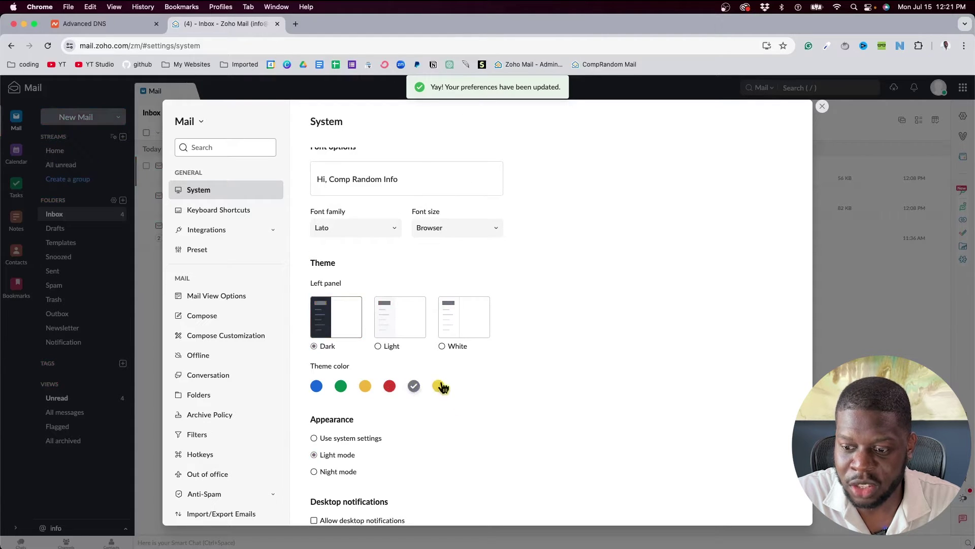
{"action": "left_click", "coordinate": [440, 386]}
{"action": "left_click", "coordinate": [316, 386]}
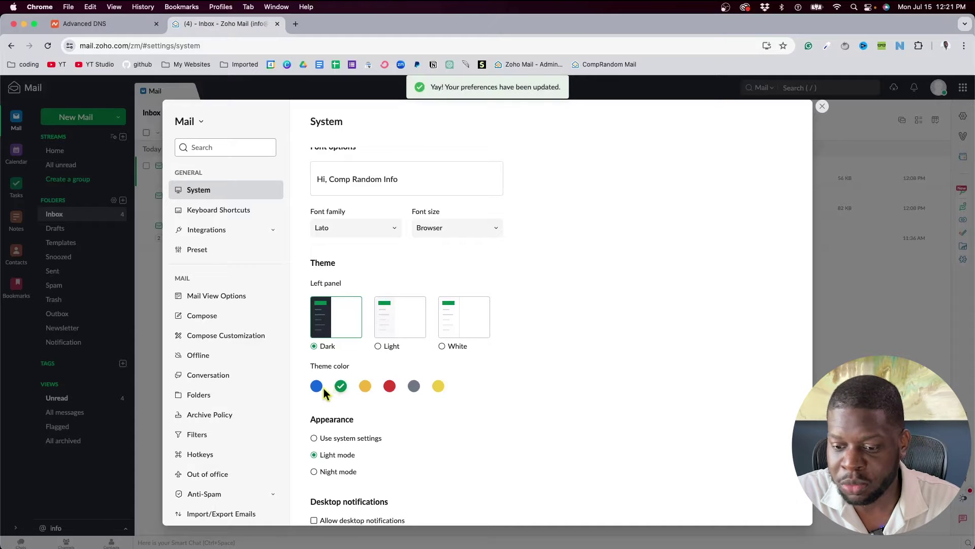
{"action": "scroll", "coordinate": [335, 422], "scroll_direction": "down", "scroll_amount": 2}
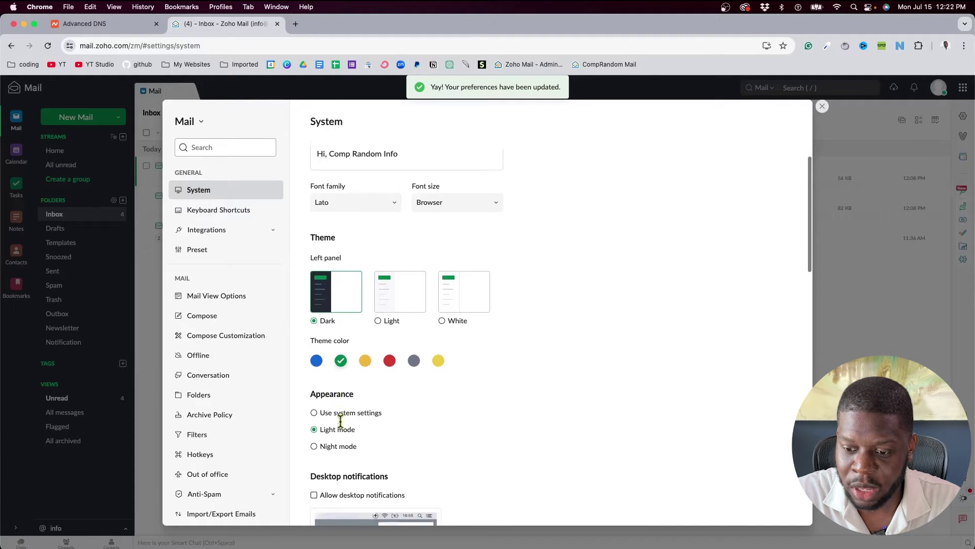
{"action": "left_click", "coordinate": [316, 439]}
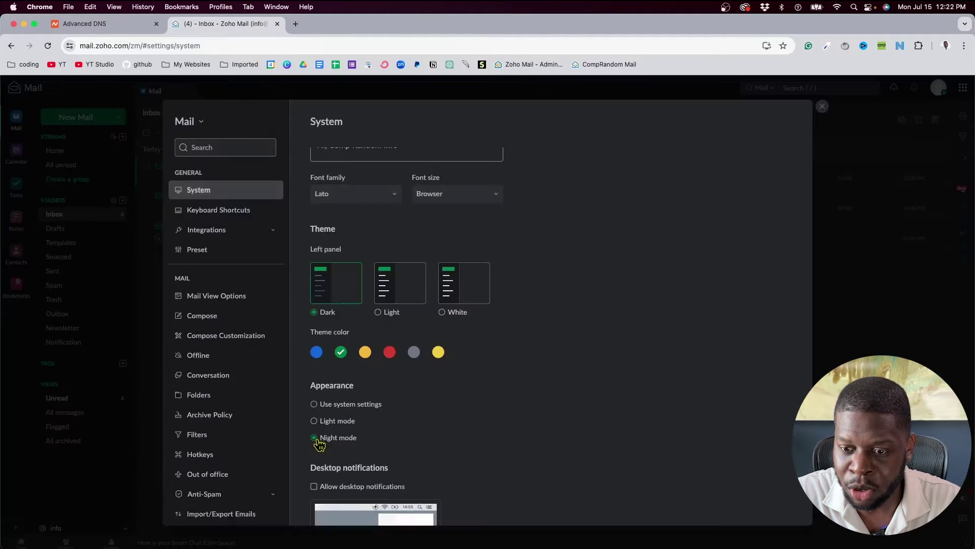
{"action": "left_click", "coordinate": [314, 421]}
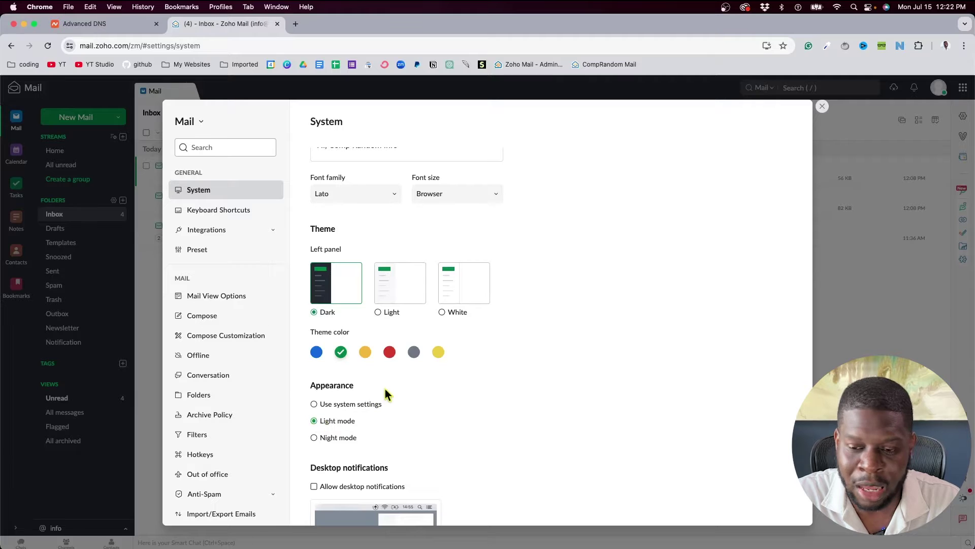
Uncheck 'Enable smart create menu' and review the remaining System options
{"action": "scroll", "coordinate": [385, 389], "scroll_direction": "down", "scroll_amount": 2}
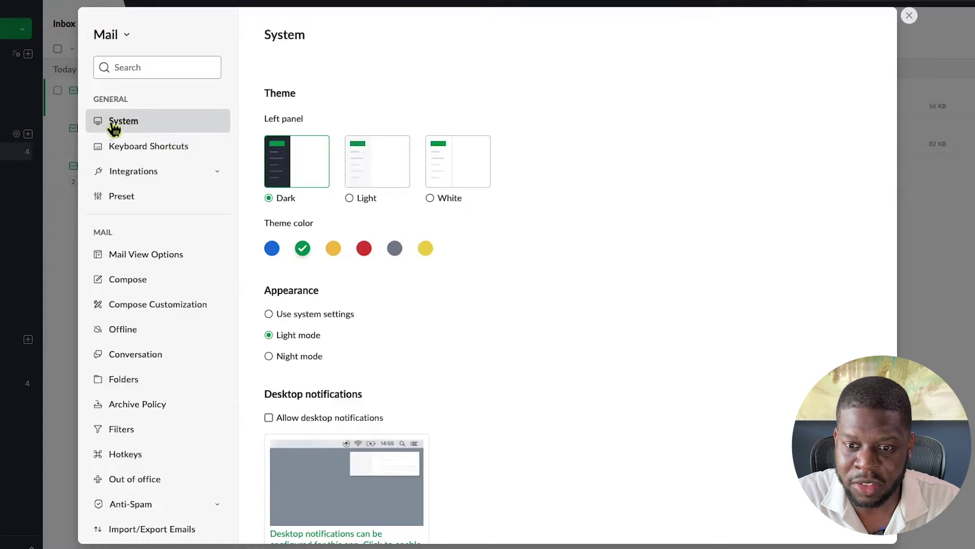
{"action": "scroll", "coordinate": [411, 354], "scroll_direction": "down", "scroll_amount": 2}
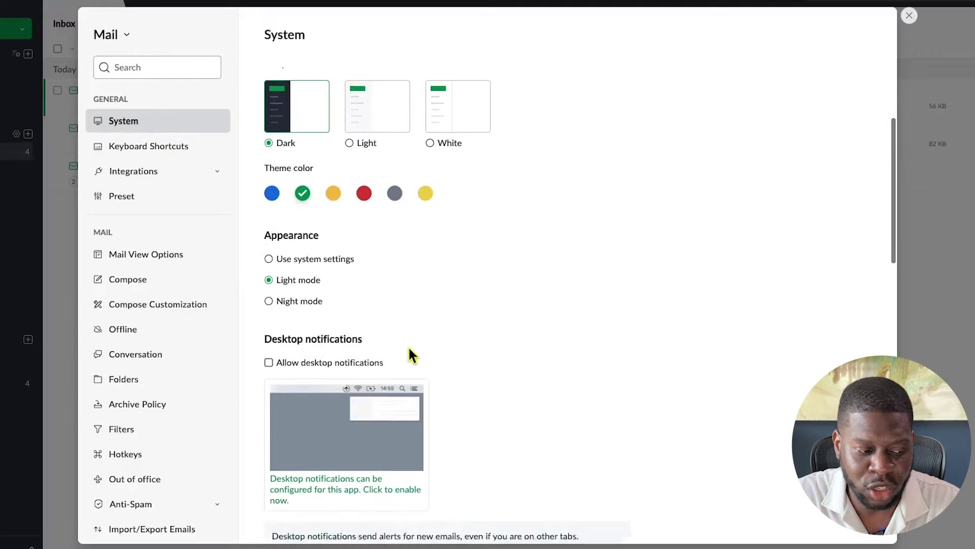
{"action": "scroll", "coordinate": [410, 354], "scroll_direction": "down", "scroll_amount": 3}
{"action": "scroll", "coordinate": [380, 362], "scroll_direction": "down", "scroll_amount": 6}
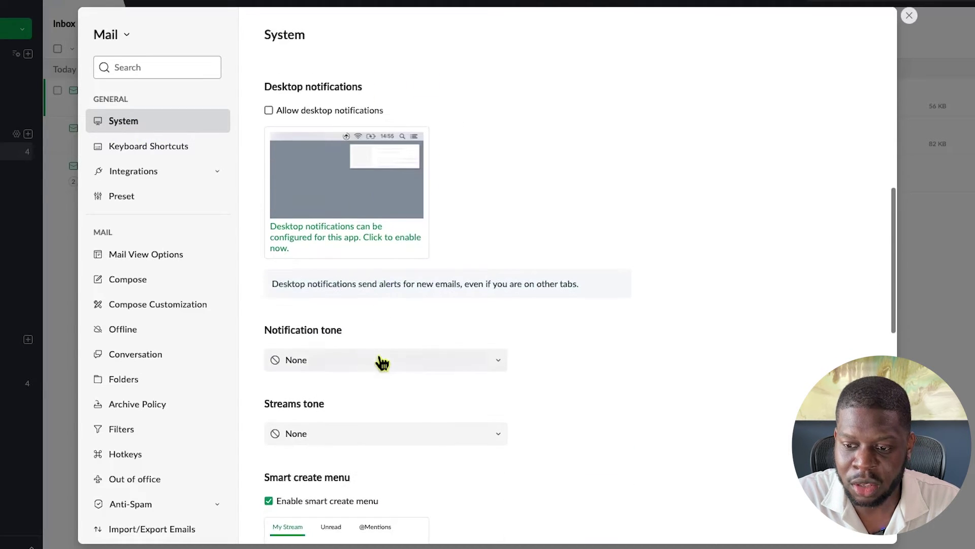
{"action": "scroll", "coordinate": [342, 375], "scroll_direction": "down", "scroll_amount": 6}
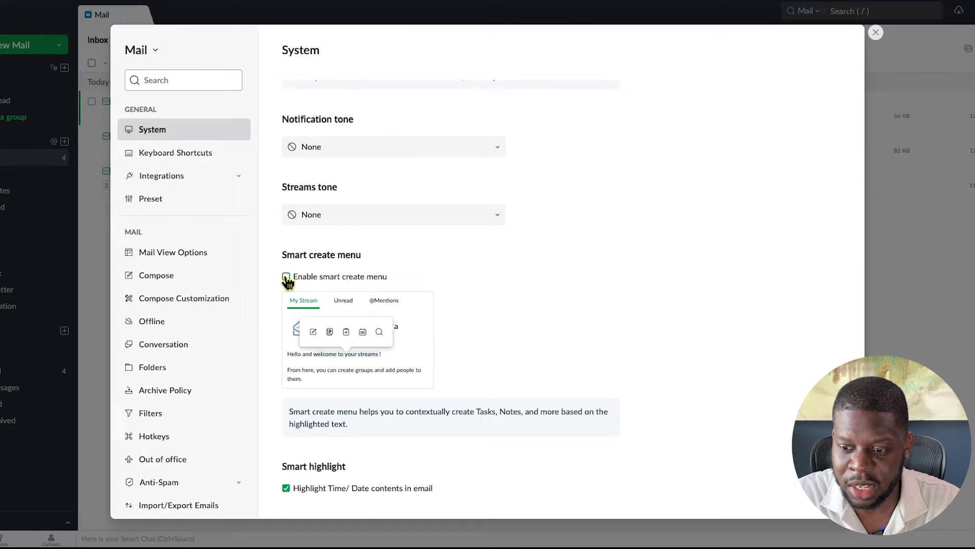
{"action": "left_click", "coordinate": [286, 278]}
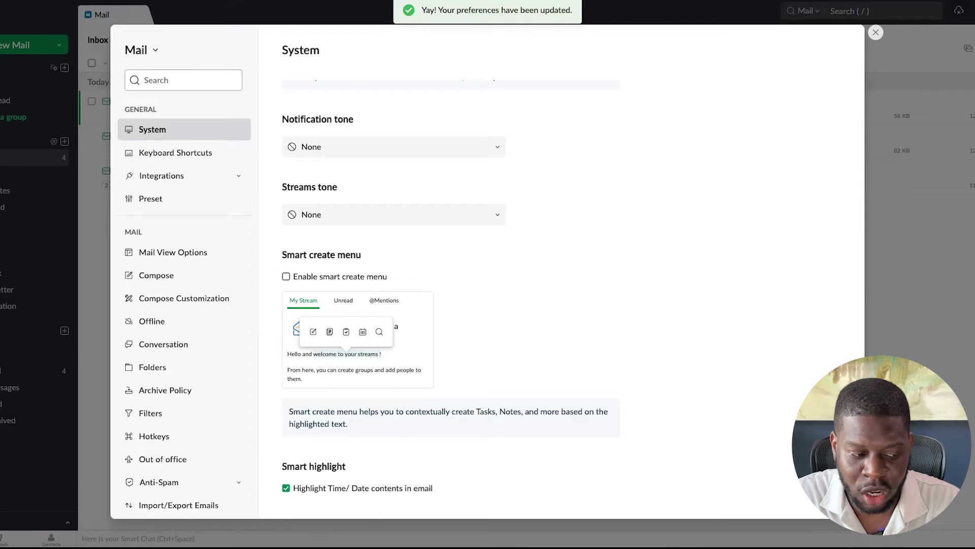
{"action": "scroll", "coordinate": [306, 344], "scroll_direction": "down", "scroll_amount": 8}
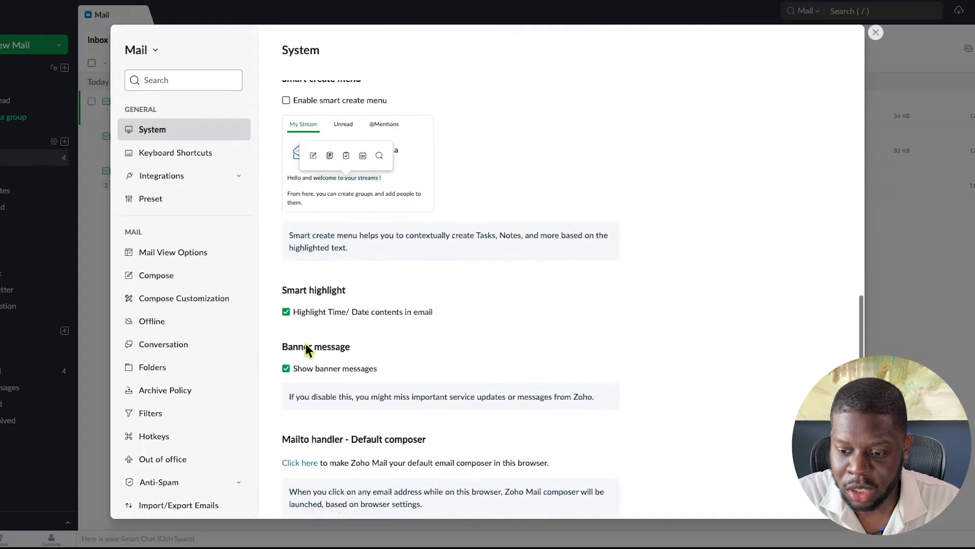
{"action": "scroll", "coordinate": [307, 349], "scroll_direction": "down", "scroll_amount": 1}
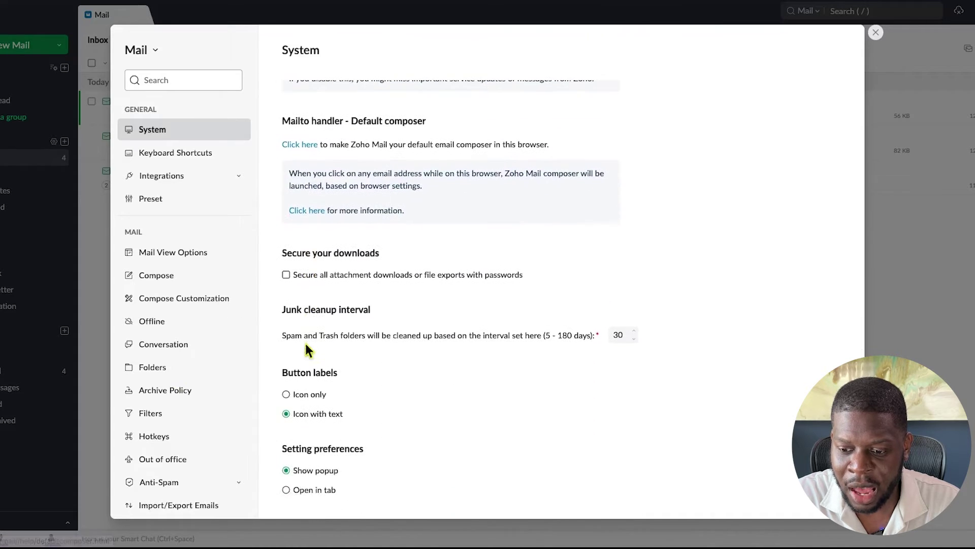
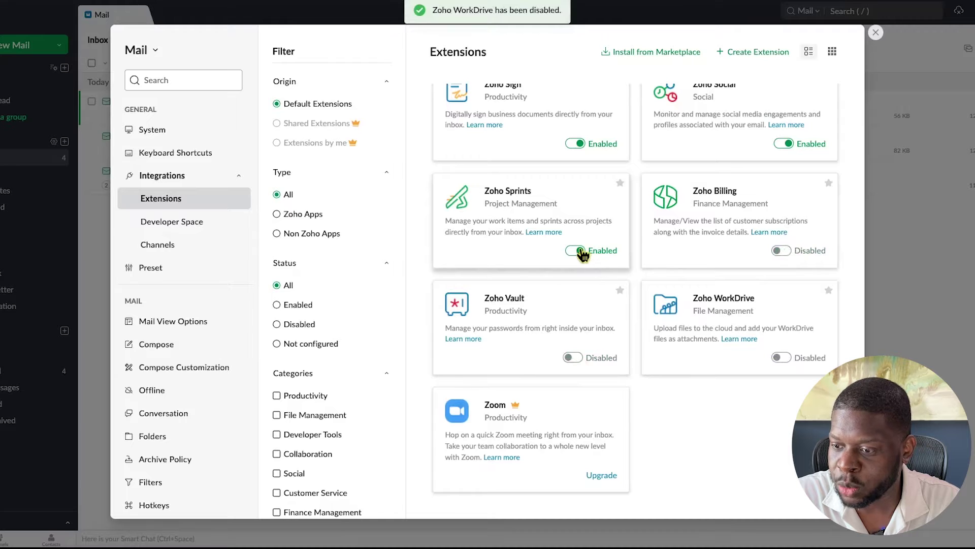
Disable the Zoho Sprints, Zoho Social and Zoho Sign extensions
{"action": "left_click", "coordinate": [575, 249]}
{"action": "scroll", "coordinate": [650, 249], "scroll_direction": "up", "scroll_amount": 2}
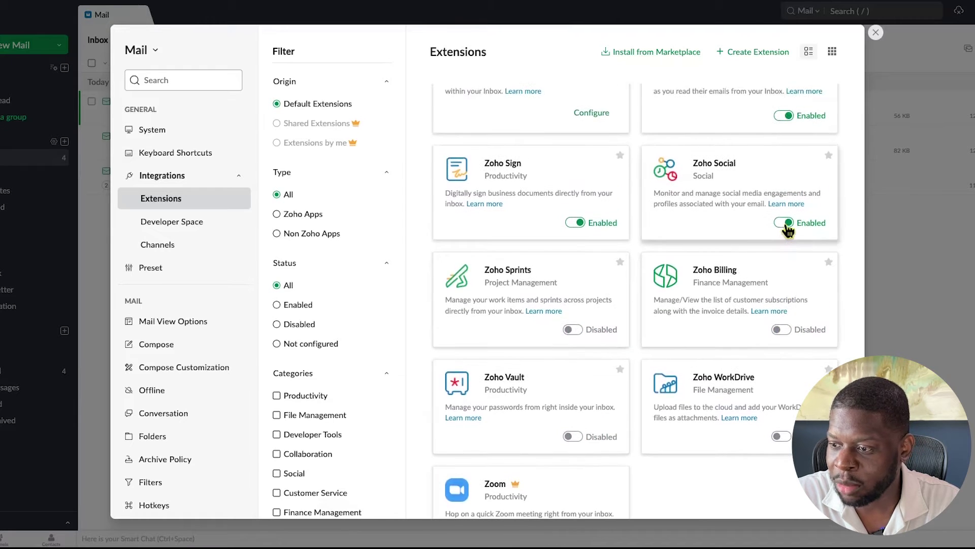
{"action": "left_click", "coordinate": [783, 222]}
{"action": "left_click", "coordinate": [601, 205]}
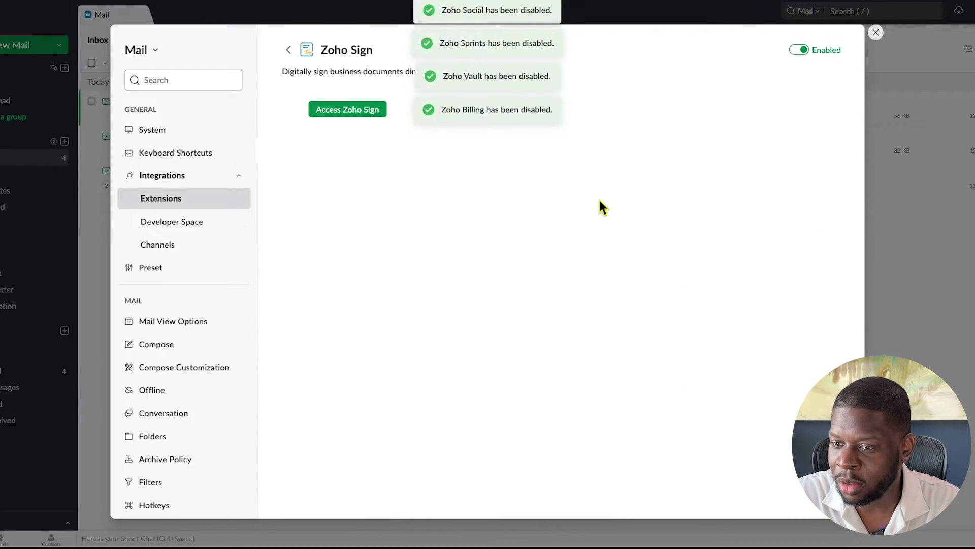
{"action": "left_click", "coordinate": [288, 49]}
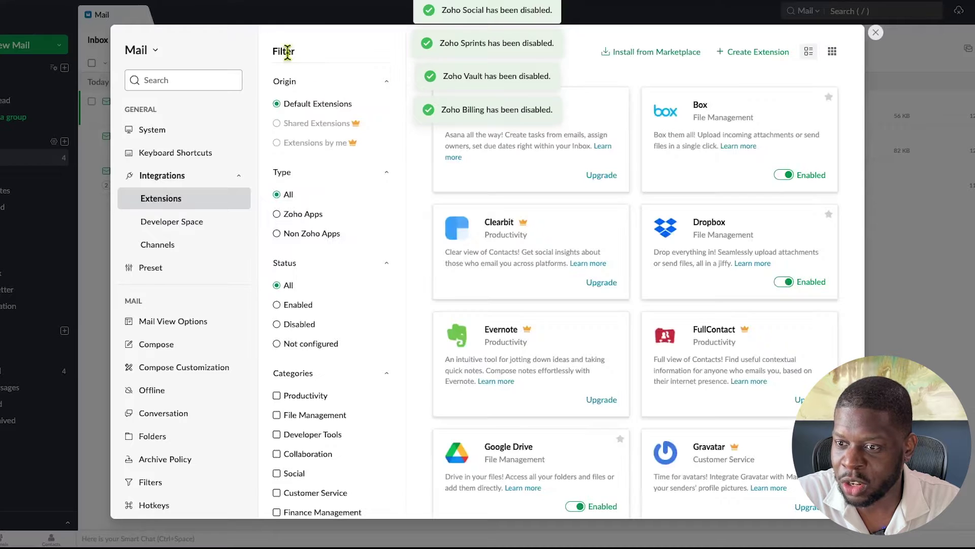
{"action": "scroll", "coordinate": [655, 337], "scroll_direction": "up", "scroll_amount": 3}
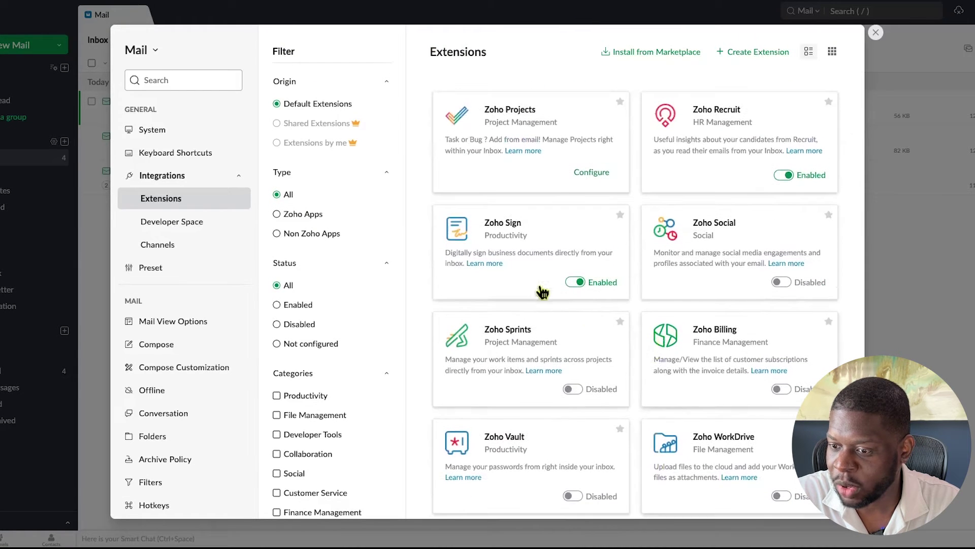
{"action": "left_click", "coordinate": [564, 239]}
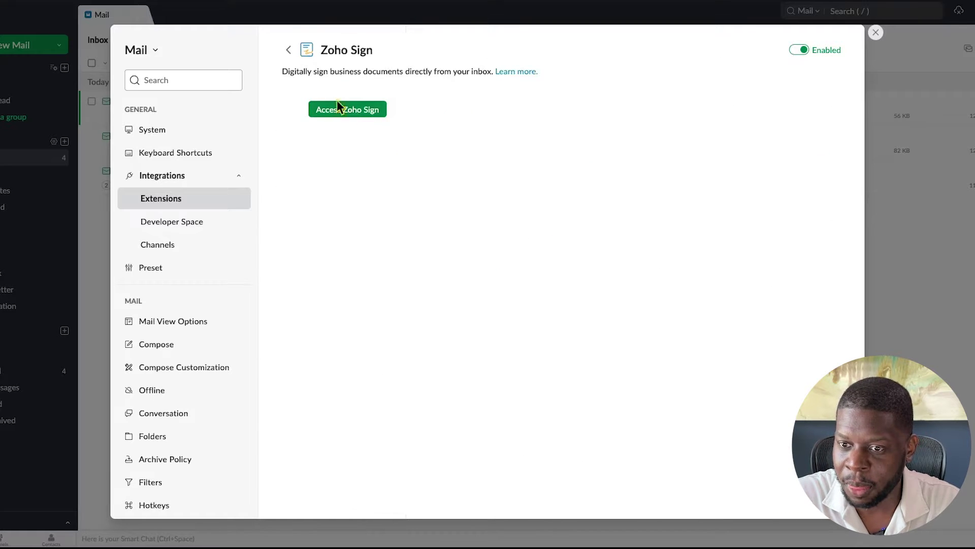
{"action": "left_click", "coordinate": [802, 50]}
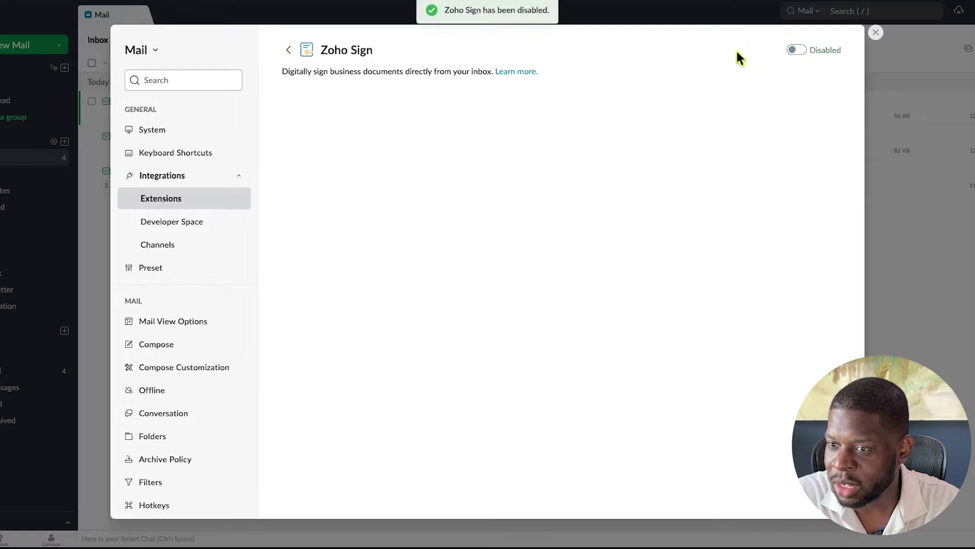
{"action": "left_click", "coordinate": [288, 49]}
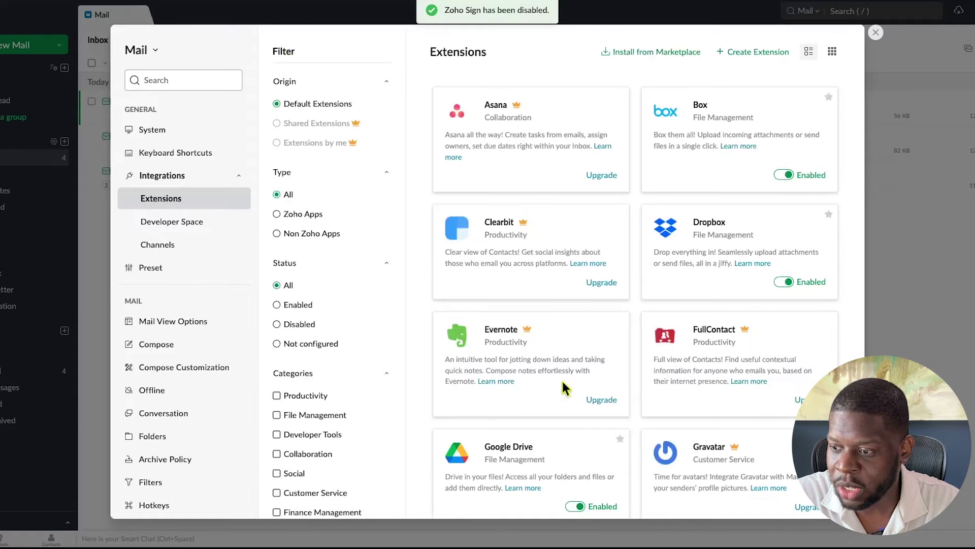
{"action": "scroll", "coordinate": [562, 379], "scroll_direction": "down", "scroll_amount": 10}
{"action": "scroll", "coordinate": [562, 379], "scroll_direction": "down", "scroll_amount": 7}
{"action": "scroll", "coordinate": [562, 381], "scroll_direction": "up", "scroll_amount": 5}
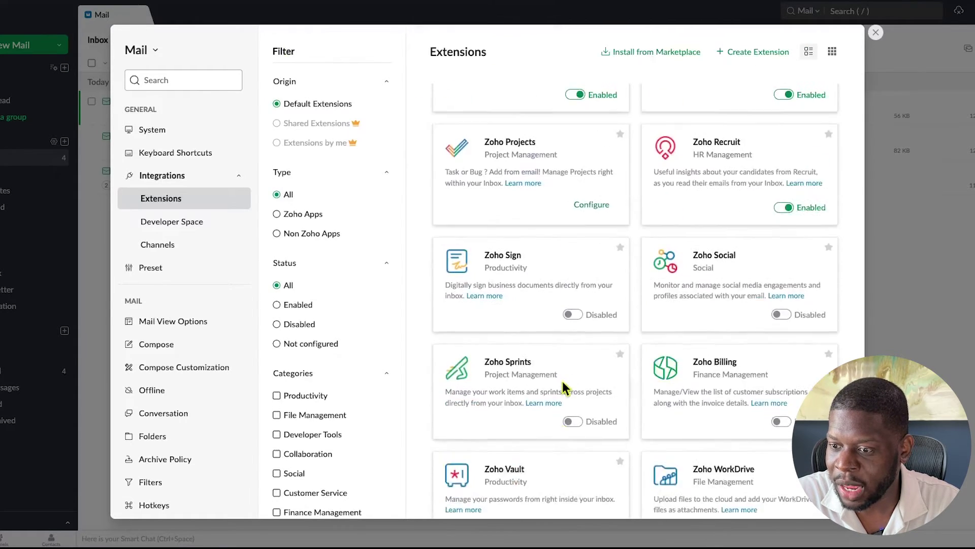
{"action": "scroll", "coordinate": [563, 381], "scroll_direction": "up", "scroll_amount": 2}
Turn off Zoho Recruit, People, Notebook, Meeting and Invoice
{"action": "left_click", "coordinate": [782, 373]}
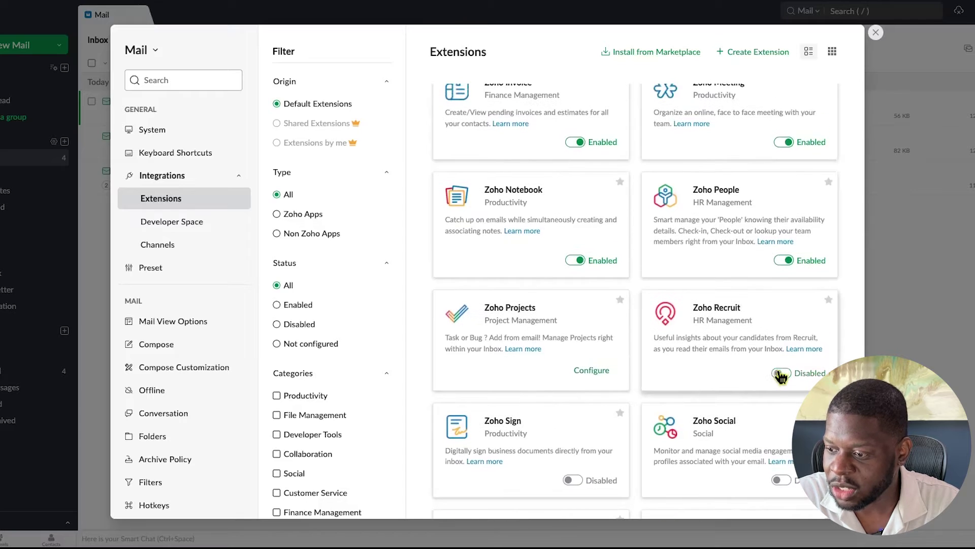
{"action": "left_click", "coordinate": [778, 262]}
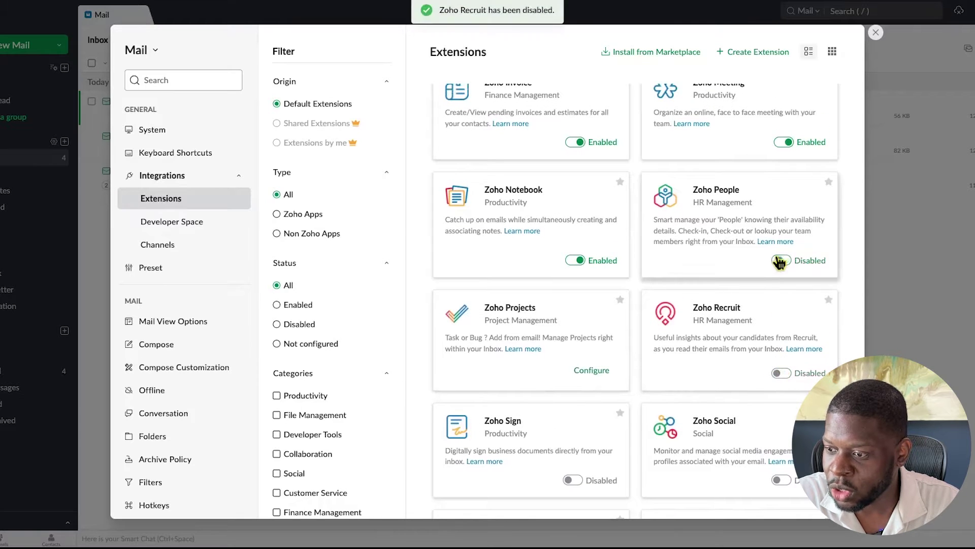
{"action": "left_click", "coordinate": [574, 260]}
{"action": "scroll", "coordinate": [711, 224], "scroll_direction": "up", "scroll_amount": 1}
{"action": "left_click", "coordinate": [781, 202]}
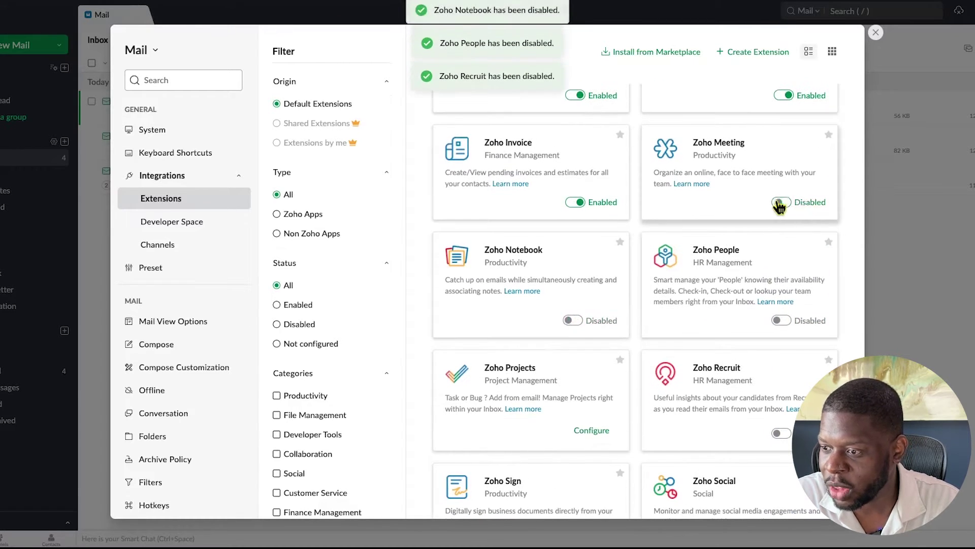
{"action": "left_click", "coordinate": [578, 202]}
{"action": "scroll", "coordinate": [711, 213], "scroll_direction": "up", "scroll_amount": 2}
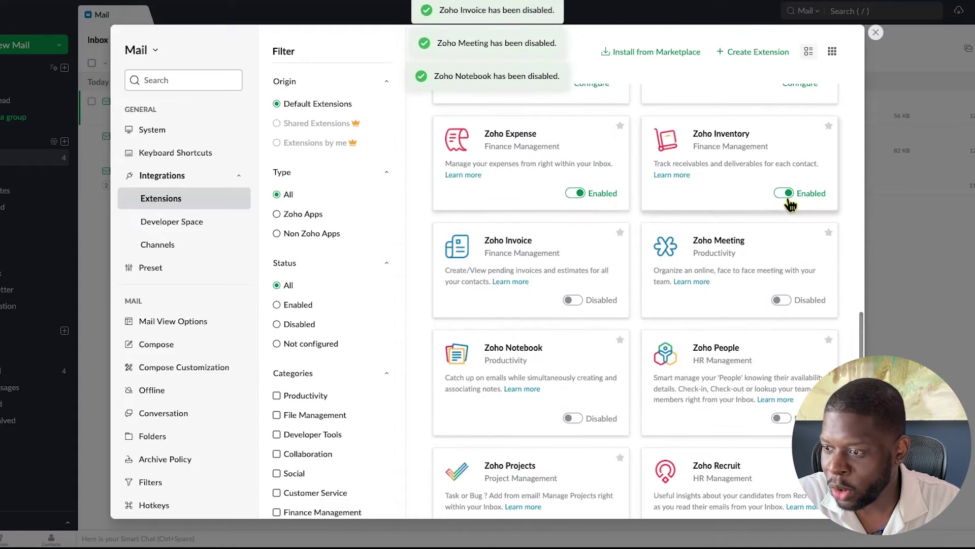
Turn off Zoho Inventory, Expense, Cliq and Books
{"action": "left_click", "coordinate": [787, 195]}
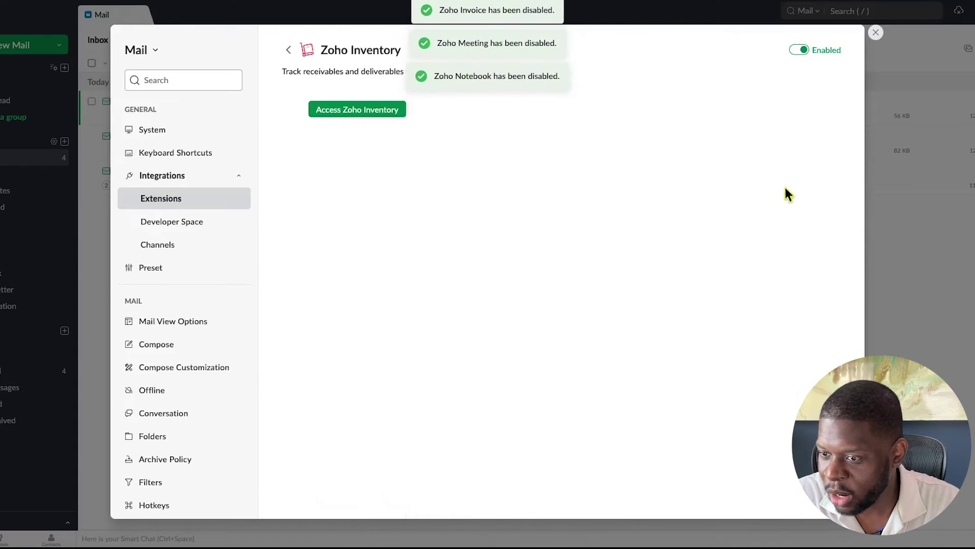
{"action": "left_click", "coordinate": [289, 50]}
{"action": "scroll", "coordinate": [766, 342], "scroll_direction": "down", "scroll_amount": 5}
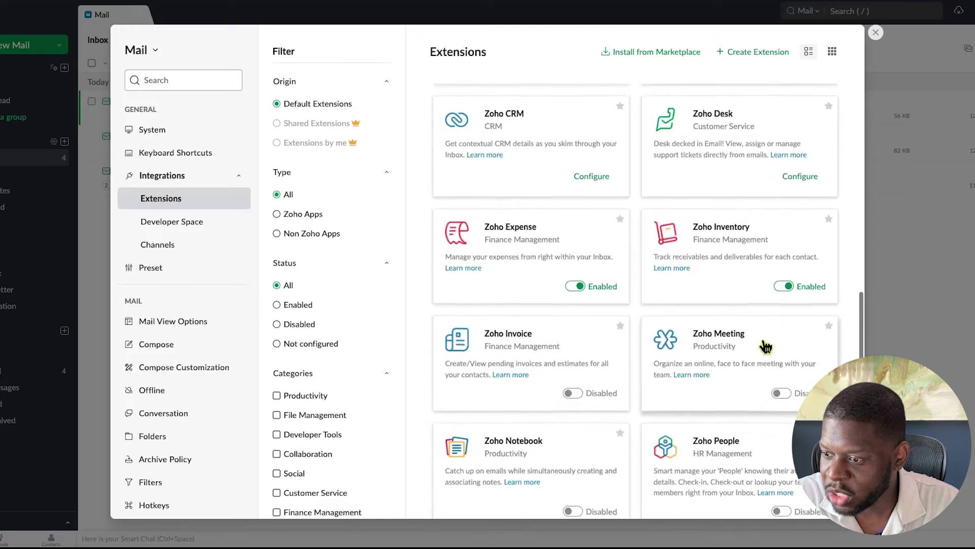
{"action": "left_click", "coordinate": [784, 286]}
{"action": "left_click", "coordinate": [574, 286]}
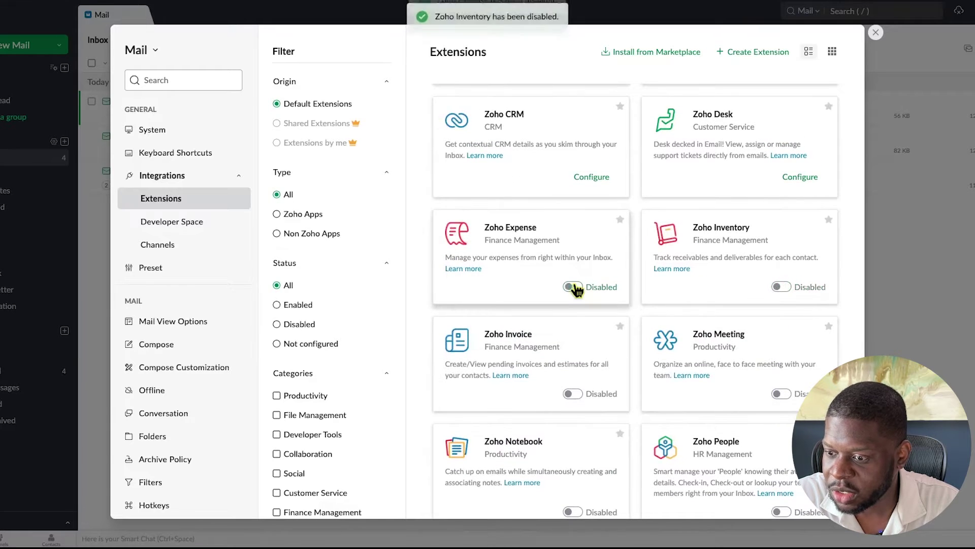
{"action": "scroll", "coordinate": [677, 305], "scroll_direction": "up", "scroll_amount": 3}
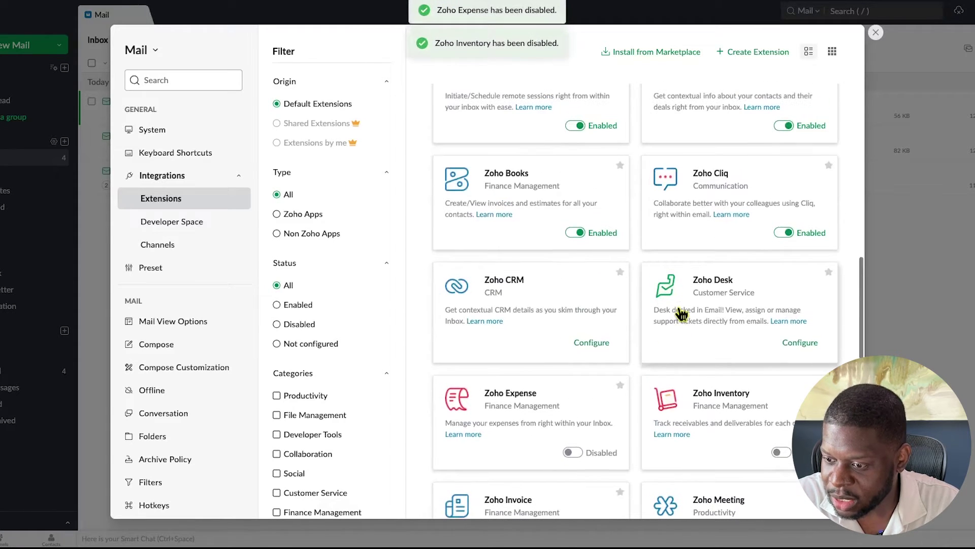
{"action": "scroll", "coordinate": [681, 320], "scroll_direction": "up", "scroll_amount": 1}
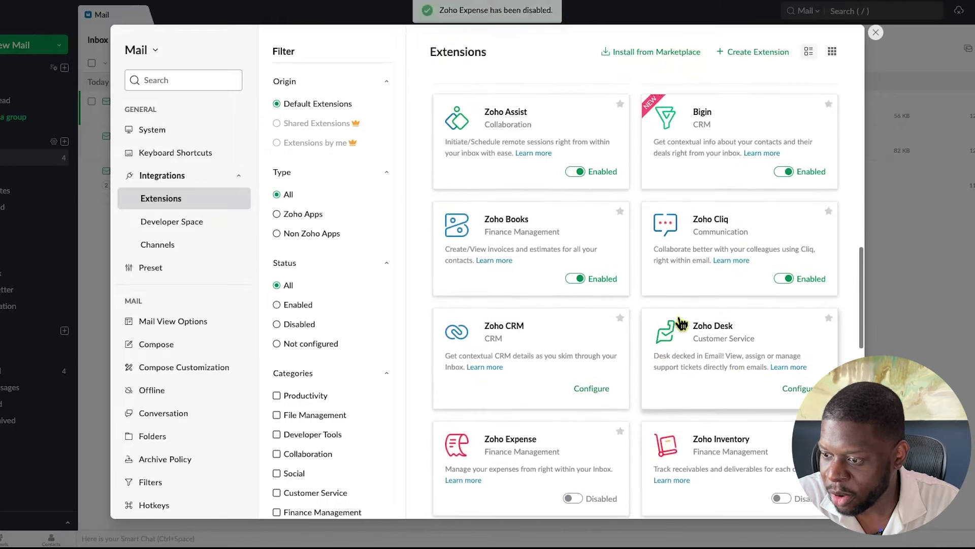
{"action": "left_click", "coordinate": [785, 279]}
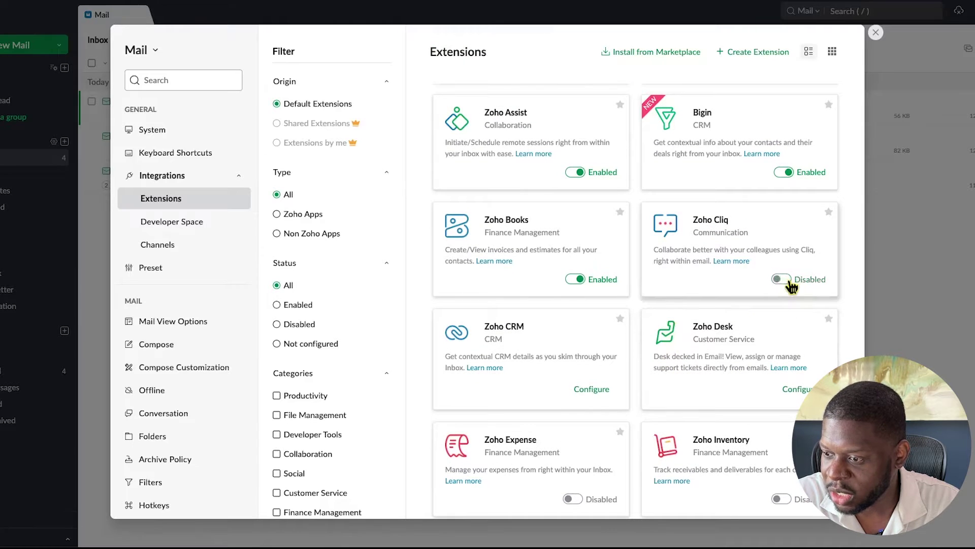
{"action": "left_click", "coordinate": [579, 280]}
Turn off Bigin, Zoho Assist, ServiceDesk Plus Cloud and OneDrive, leaving Box, Dropbox and Google Drive on
{"action": "scroll", "coordinate": [580, 280], "scroll_direction": "up", "scroll_amount": 2}
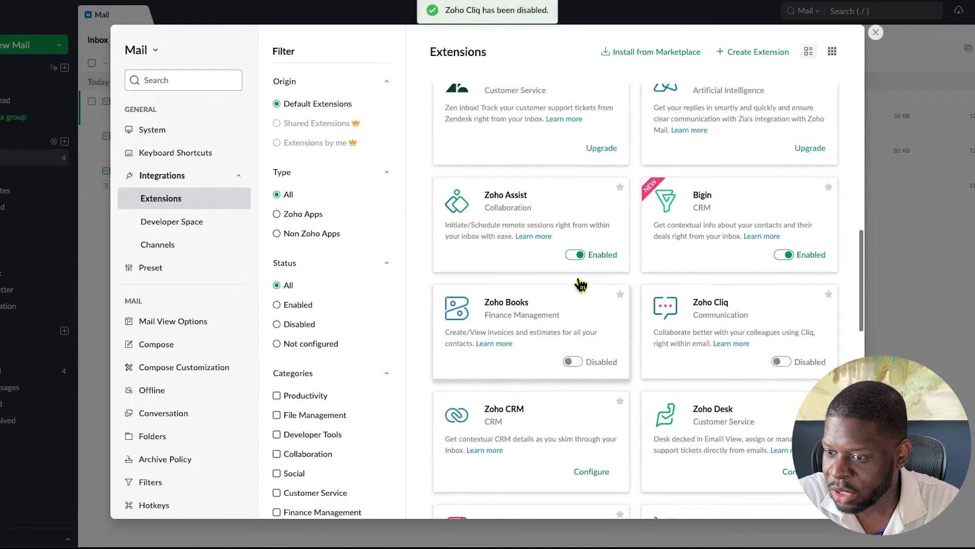
{"action": "left_click", "coordinate": [784, 255]}
{"action": "left_click", "coordinate": [575, 253]}
{"action": "scroll", "coordinate": [576, 257], "scroll_direction": "up", "scroll_amount": 3}
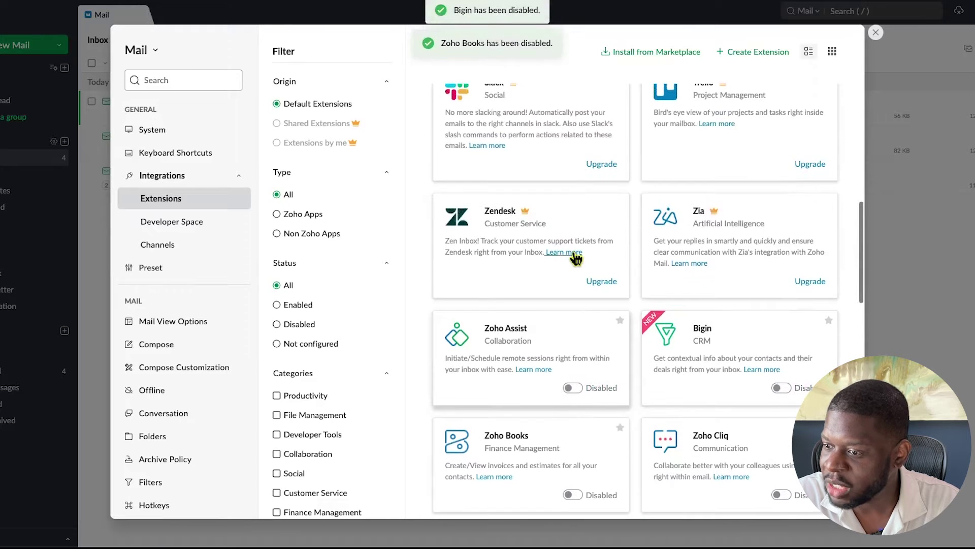
{"action": "scroll", "coordinate": [576, 259], "scroll_direction": "up", "scroll_amount": 2}
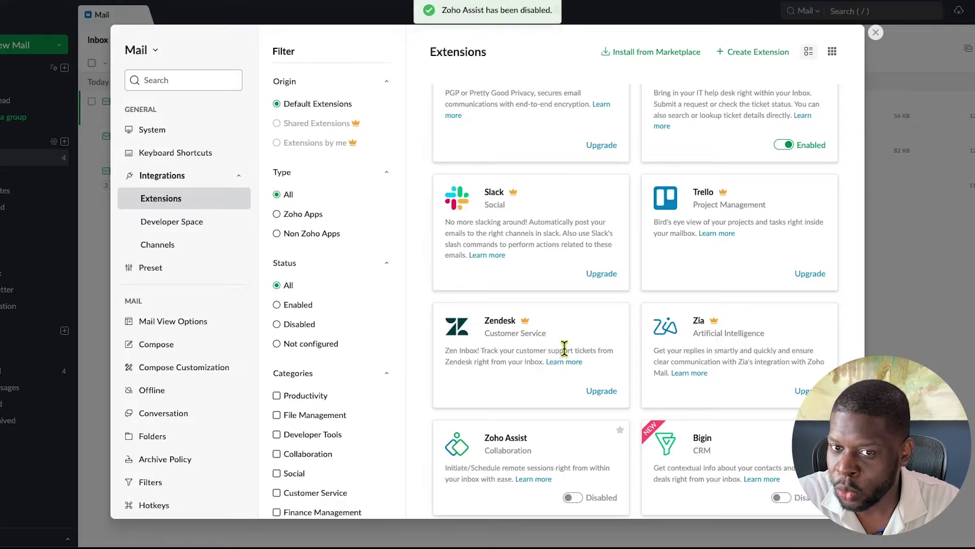
{"action": "scroll", "coordinate": [564, 349], "scroll_direction": "up", "scroll_amount": 3}
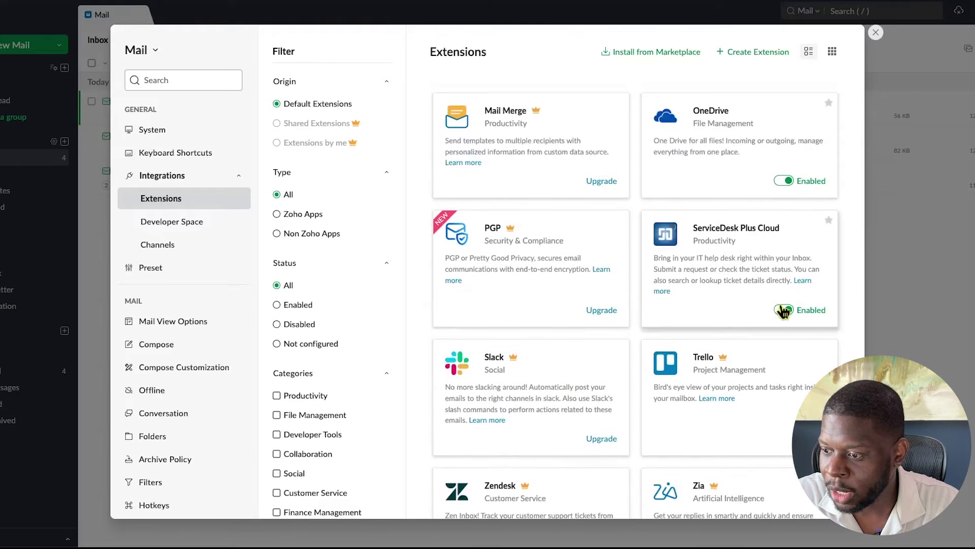
{"action": "left_click", "coordinate": [784, 310]}
{"action": "scroll", "coordinate": [784, 312], "scroll_direction": "up", "scroll_amount": 2}
{"action": "left_click", "coordinate": [782, 267]}
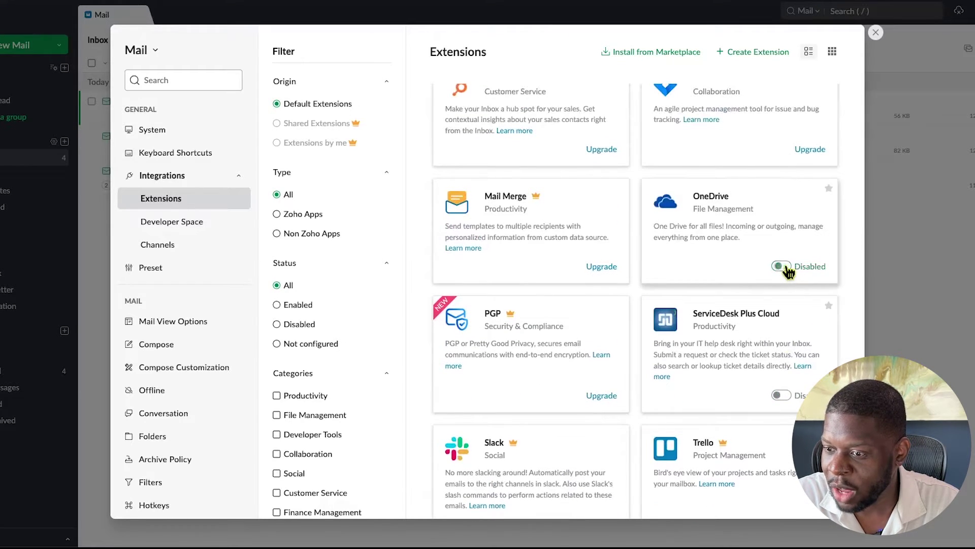
{"action": "scroll", "coordinate": [737, 277], "scroll_direction": "up", "scroll_amount": 4}
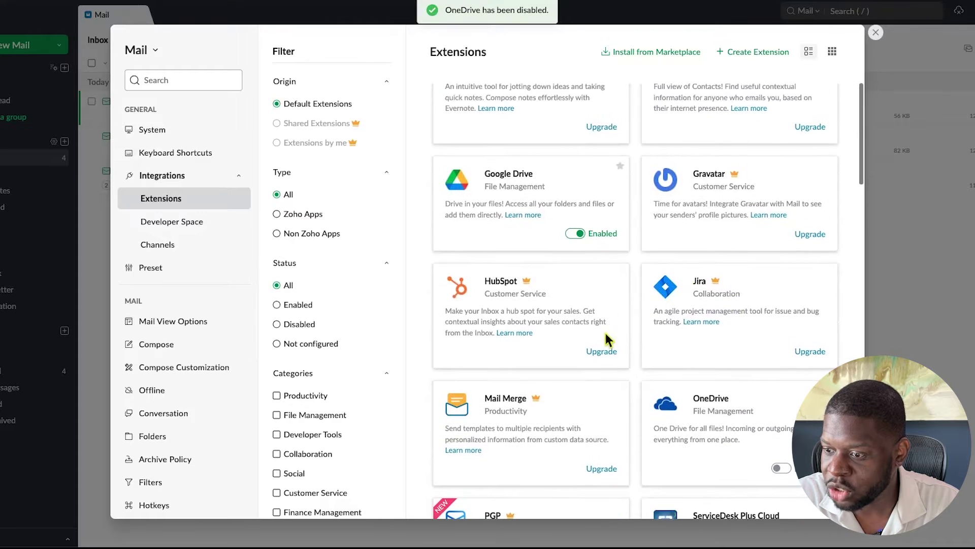
{"action": "scroll", "coordinate": [692, 286], "scroll_direction": "up", "scroll_amount": 3}
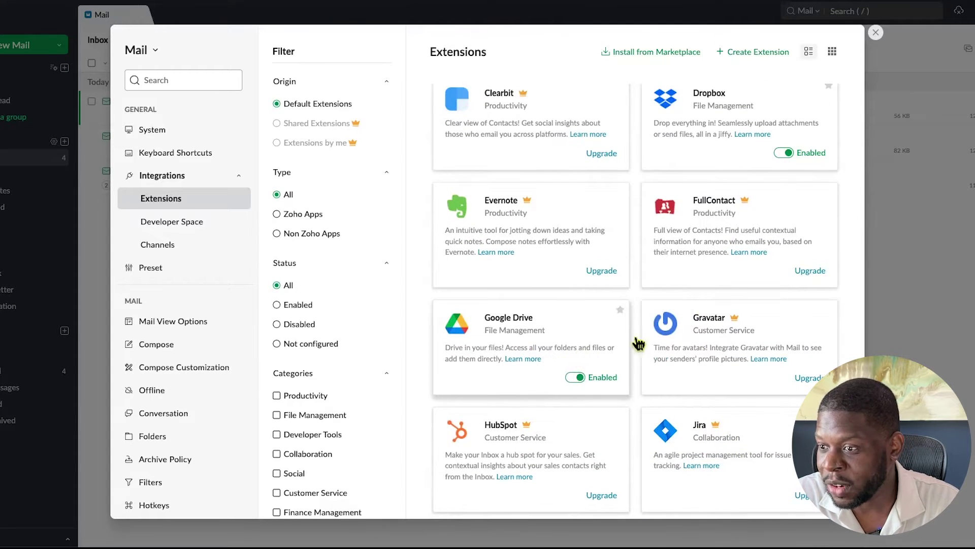
{"action": "scroll", "coordinate": [638, 344], "scroll_direction": "up", "scroll_amount": 3}
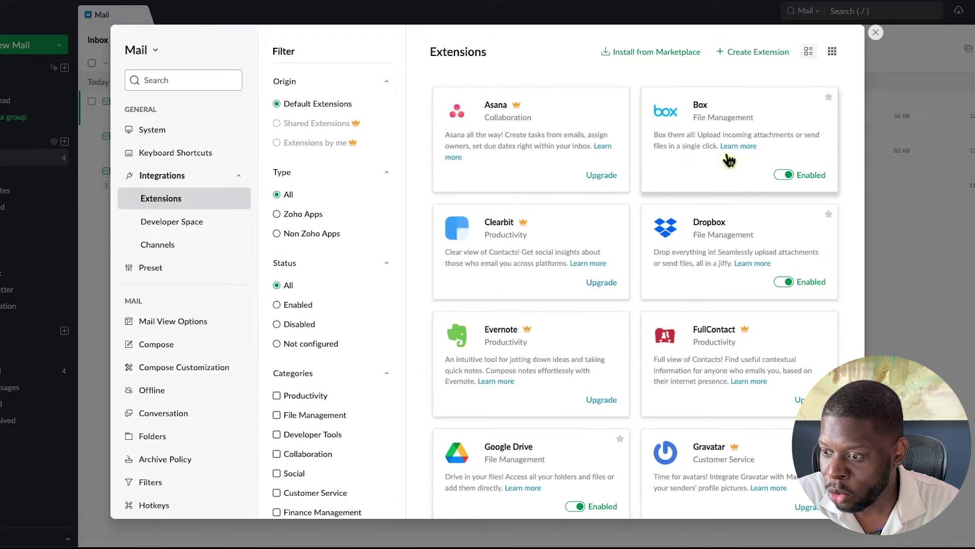
{"action": "scroll", "coordinate": [607, 350], "scroll_direction": "down", "scroll_amount": 2}
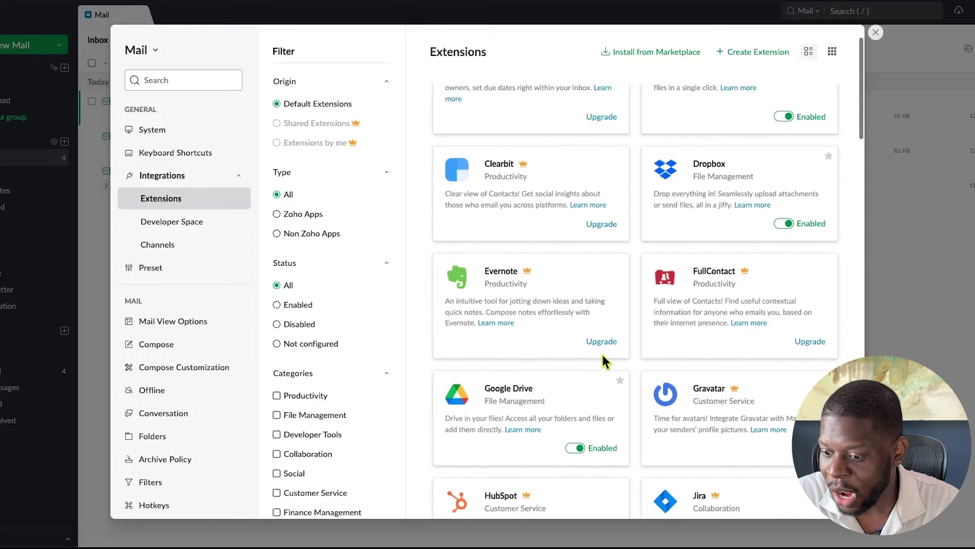
{"action": "left_click", "coordinate": [546, 411]}
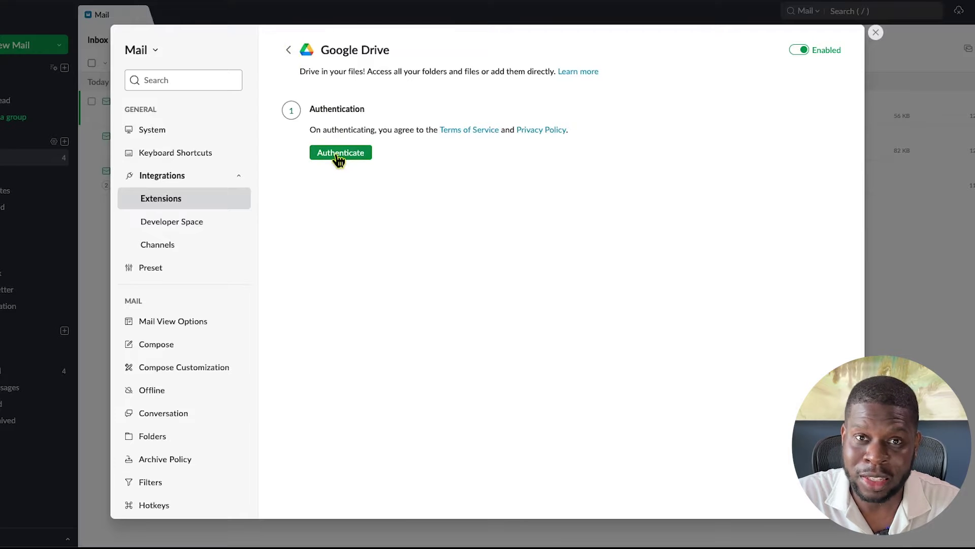
{"action": "left_click", "coordinate": [290, 52]}
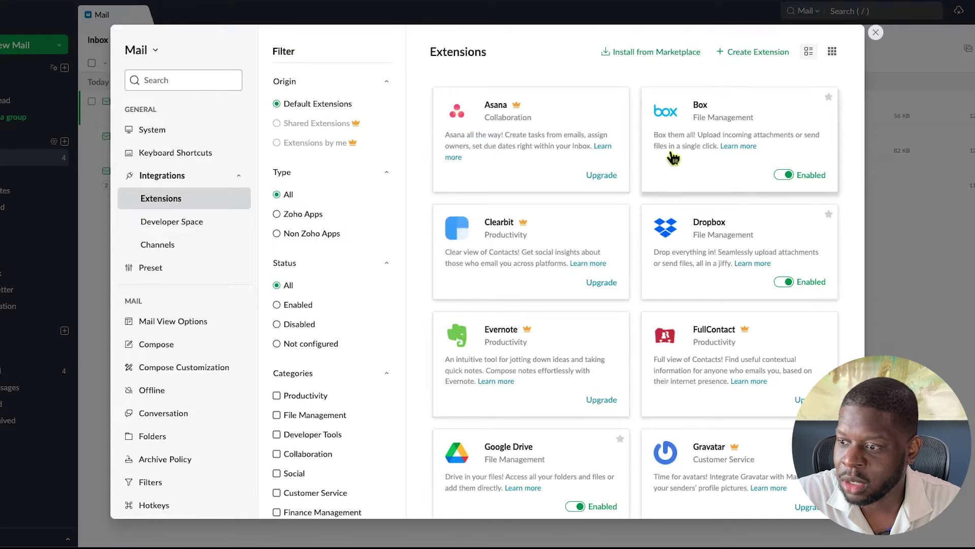
{"action": "scroll", "coordinate": [670, 152], "scroll_direction": "down", "scroll_amount": 1}
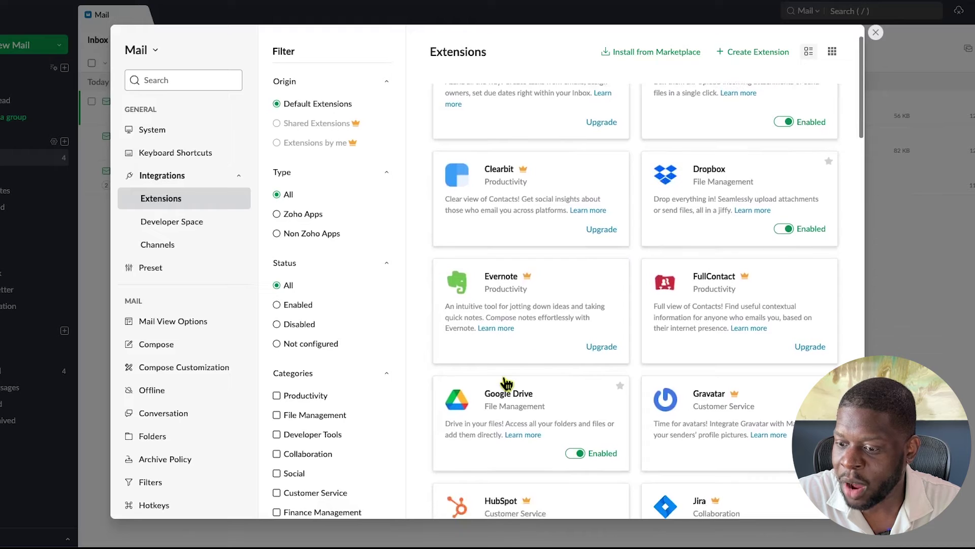
{"action": "scroll", "coordinate": [527, 391], "scroll_direction": "up", "scroll_amount": 1}
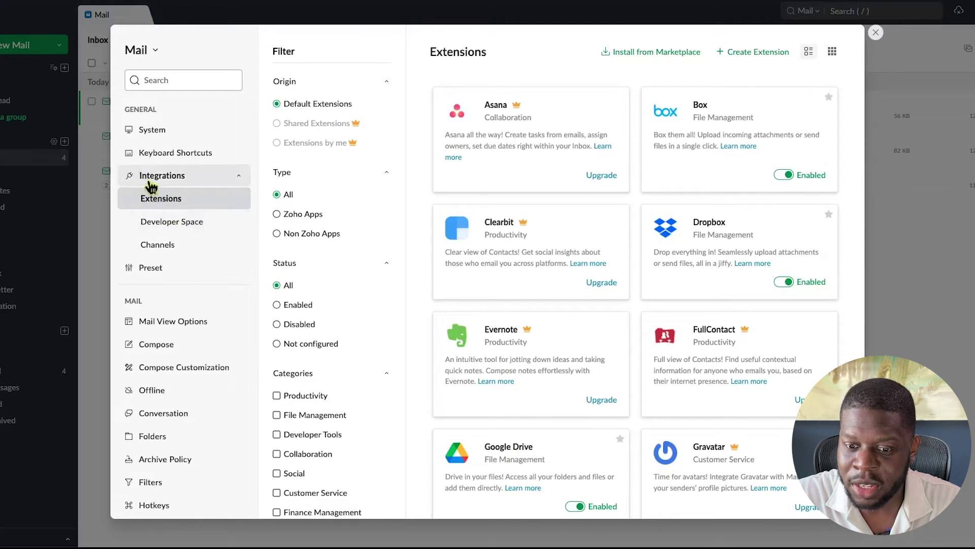
Open the System settings page under General in the settings sidebar
{"action": "left_click", "coordinate": [151, 327]}
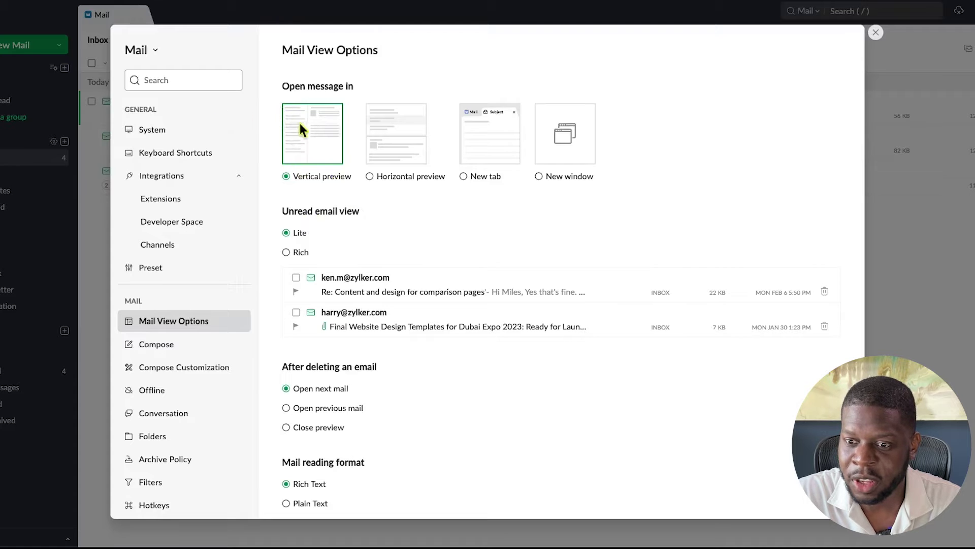
{"action": "scroll", "coordinate": [325, 177], "scroll_direction": "down", "scroll_amount": 4}
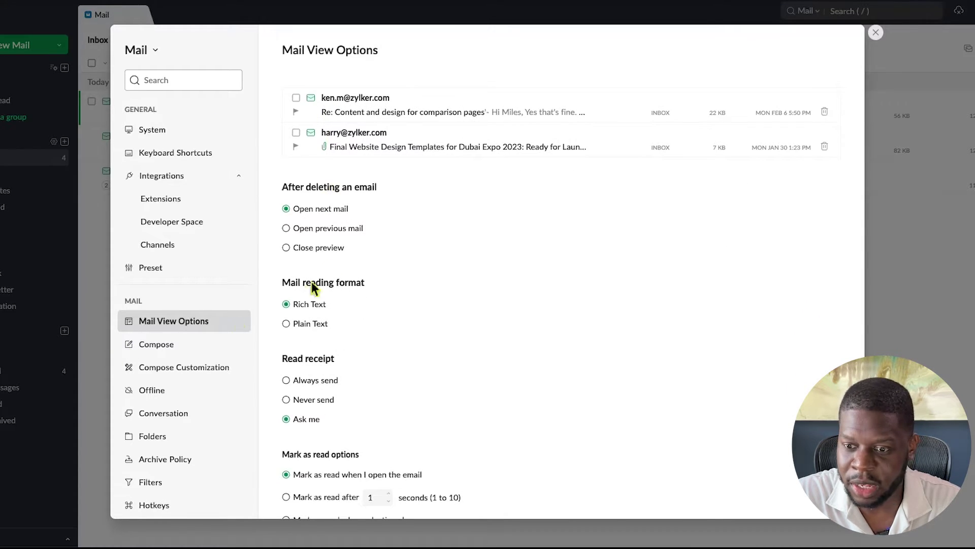
{"action": "double_click", "coordinate": [153, 131]}
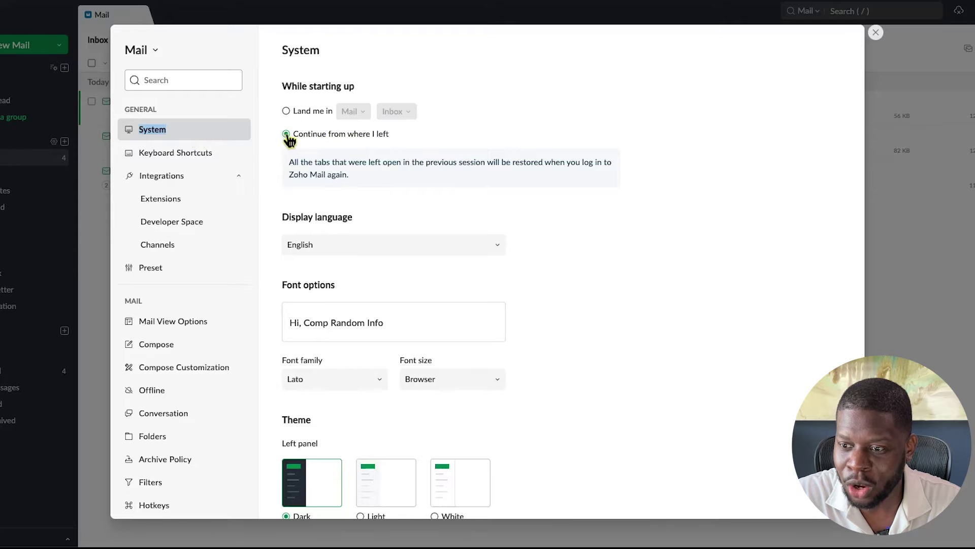
Set startup to land in Mail > Inbox, then return to Mail View Options
{"action": "left_click", "coordinate": [287, 112]}
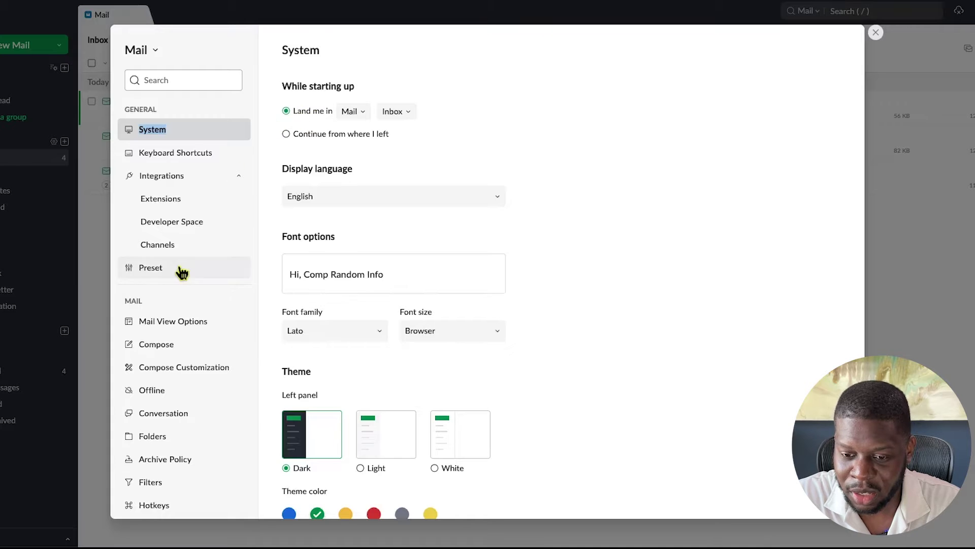
{"action": "left_click", "coordinate": [173, 319]}
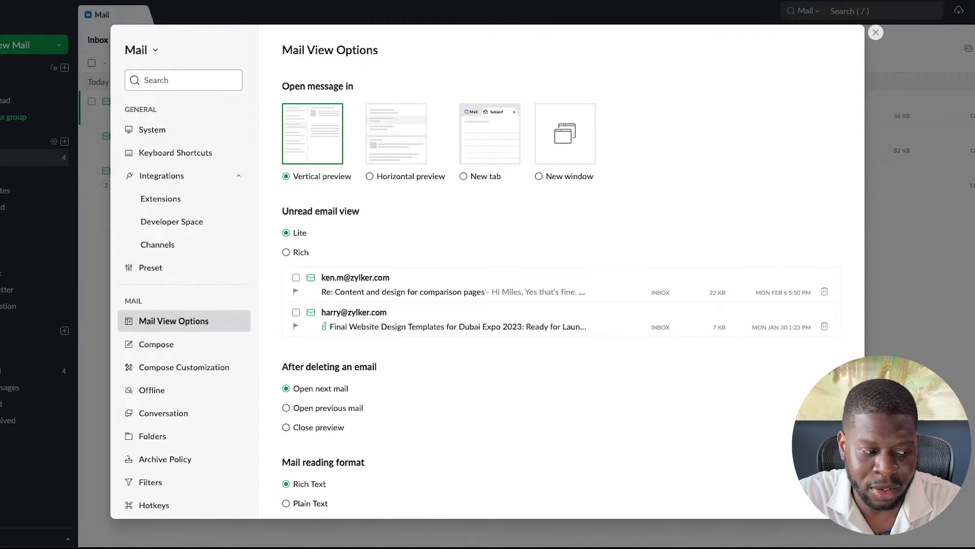
Set external images to load Always and folders to sort Manually
{"action": "scroll", "coordinate": [296, 310], "scroll_direction": "down", "scroll_amount": 5}
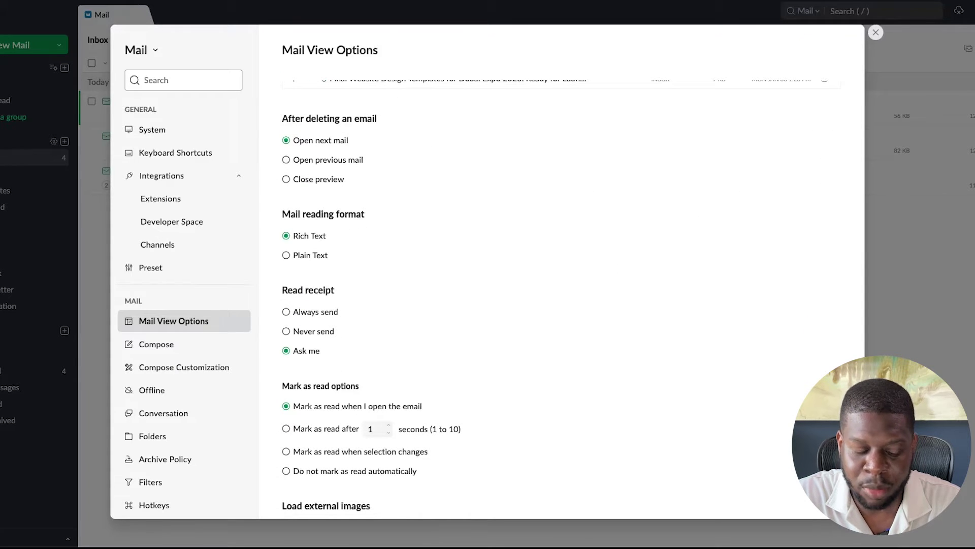
{"action": "scroll", "coordinate": [381, 215], "scroll_direction": "down", "scroll_amount": 2}
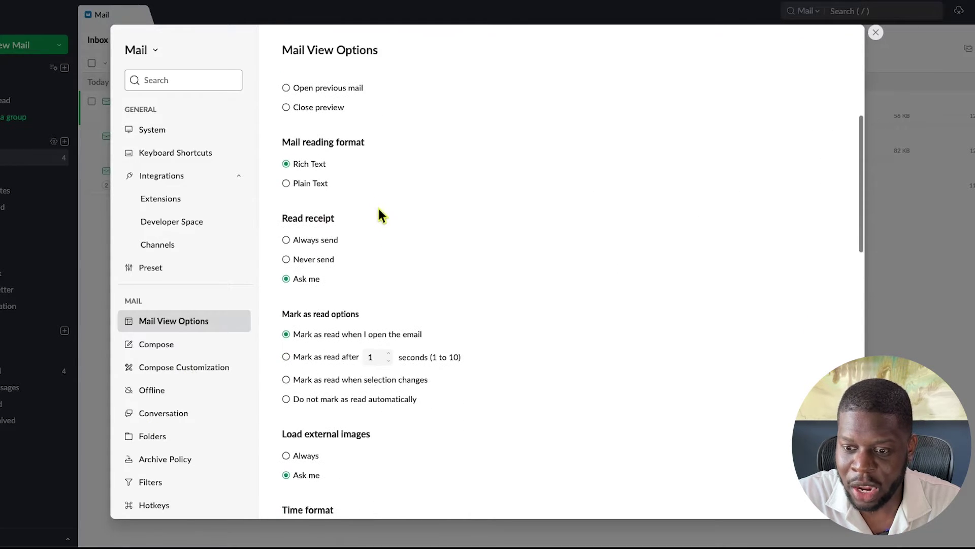
{"action": "scroll", "coordinate": [350, 238], "scroll_direction": "down", "scroll_amount": 1}
{"action": "scroll", "coordinate": [331, 259], "scroll_direction": "down", "scroll_amount": 1}
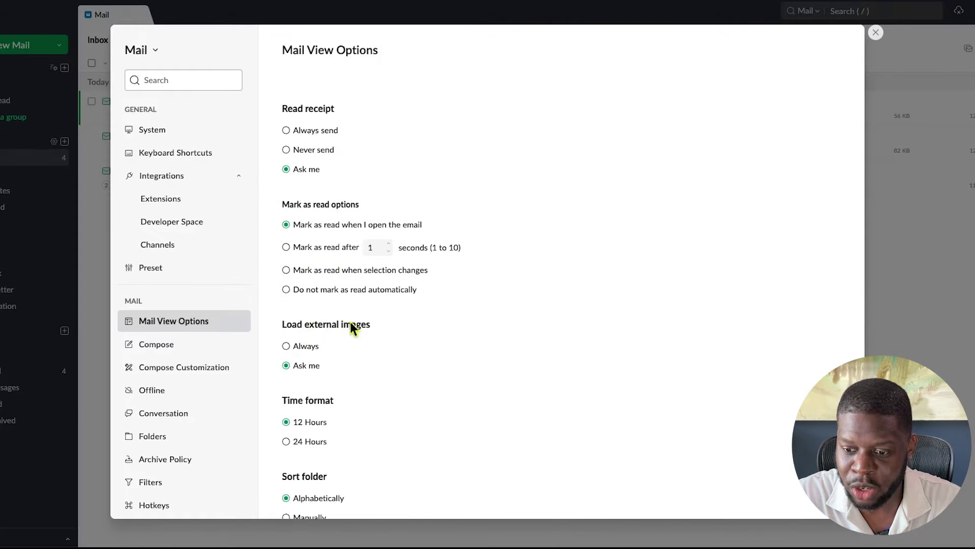
{"action": "left_click", "coordinate": [298, 346]}
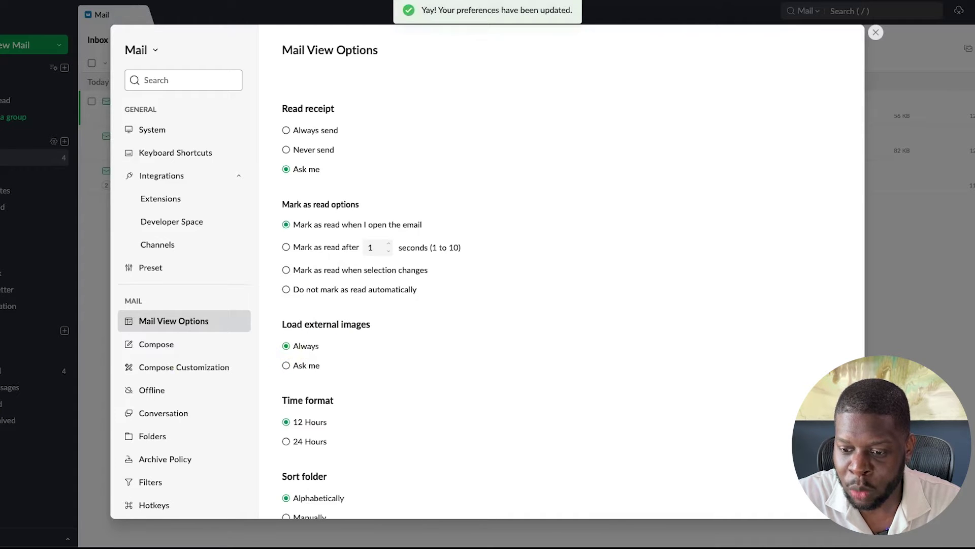
{"action": "scroll", "coordinate": [284, 351], "scroll_direction": "down", "scroll_amount": 3}
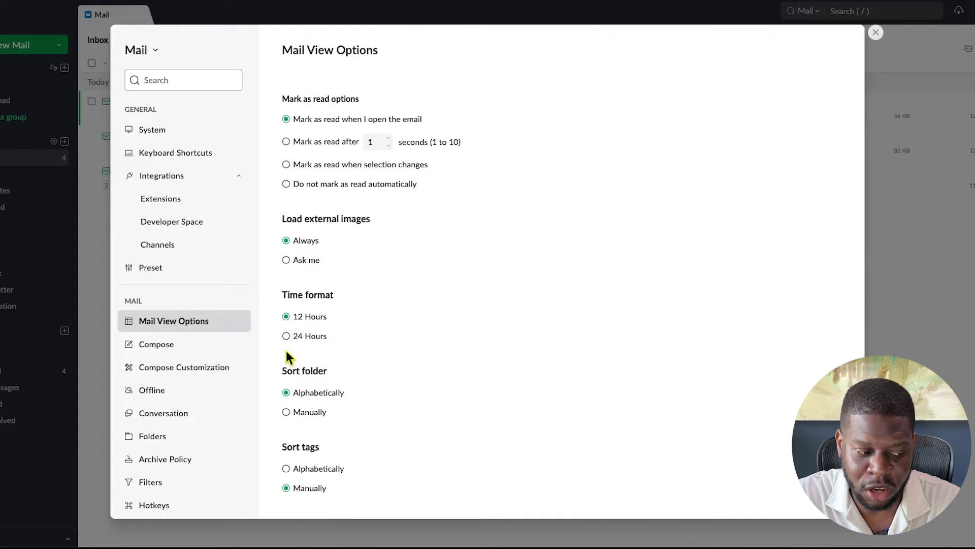
{"action": "left_click_drag", "start_coordinate": [279, 378], "coordinate": [324, 371]}
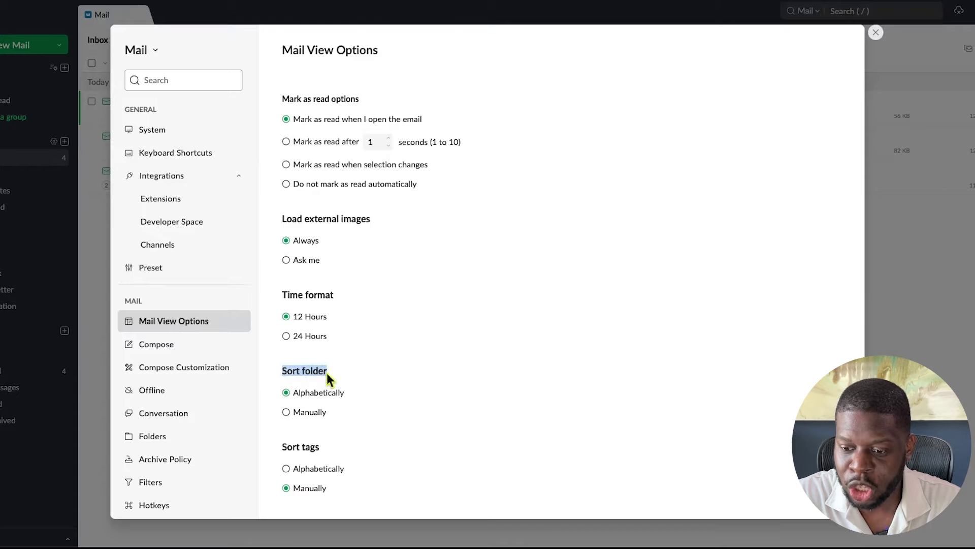
{"action": "left_click", "coordinate": [286, 412]}
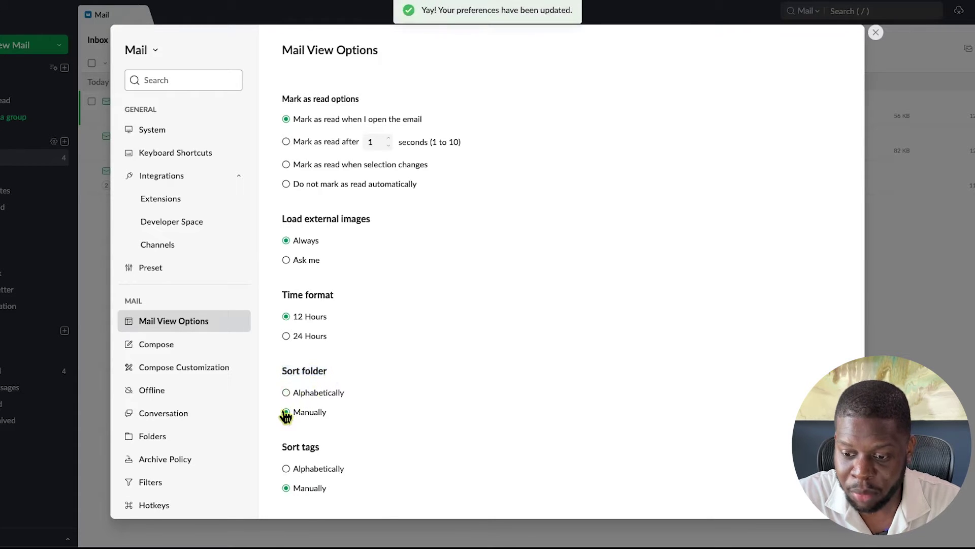
Hide the comment box on emails, then move to the Compose settings
{"action": "scroll", "coordinate": [274, 378], "scroll_direction": "down", "scroll_amount": 2}
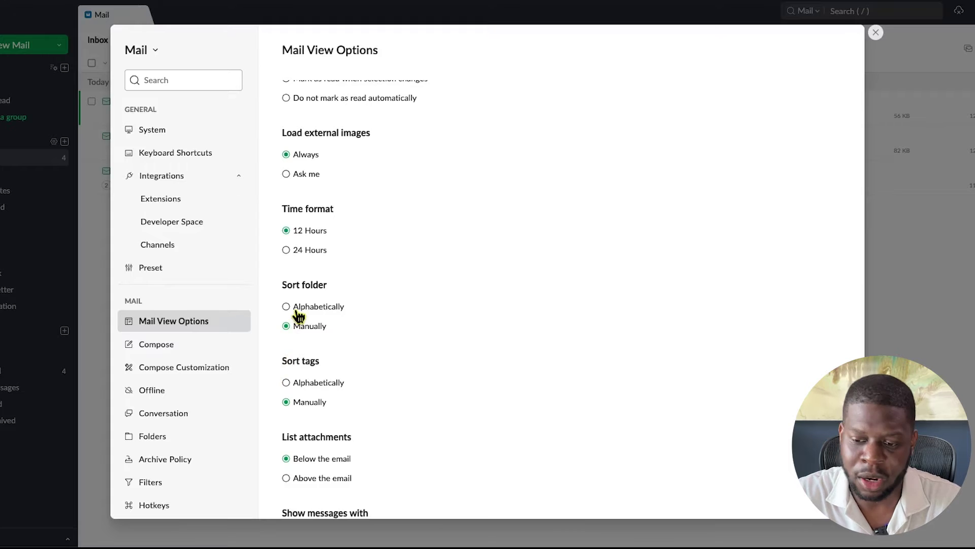
{"action": "scroll", "coordinate": [269, 314], "scroll_direction": "down", "scroll_amount": 2}
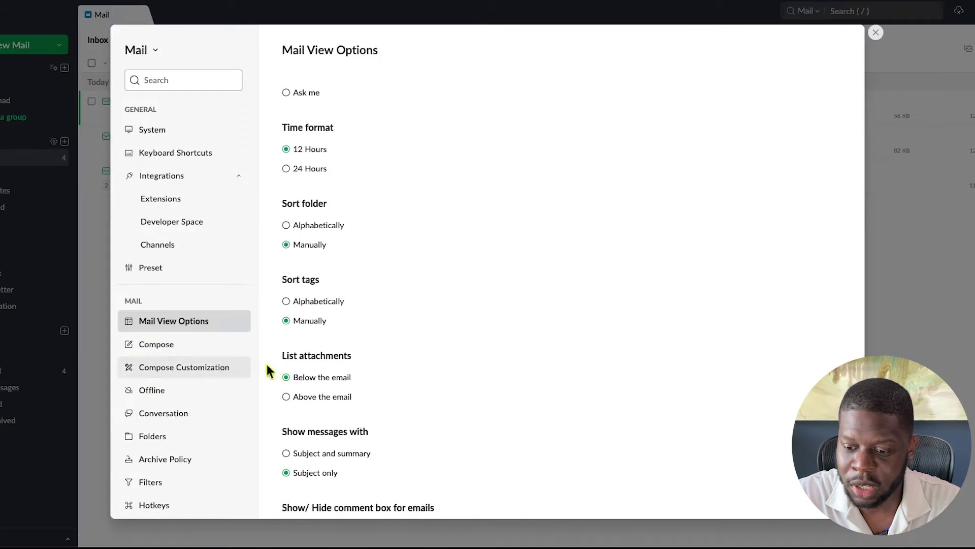
{"action": "scroll", "coordinate": [286, 362], "scroll_direction": "down", "scroll_amount": 4}
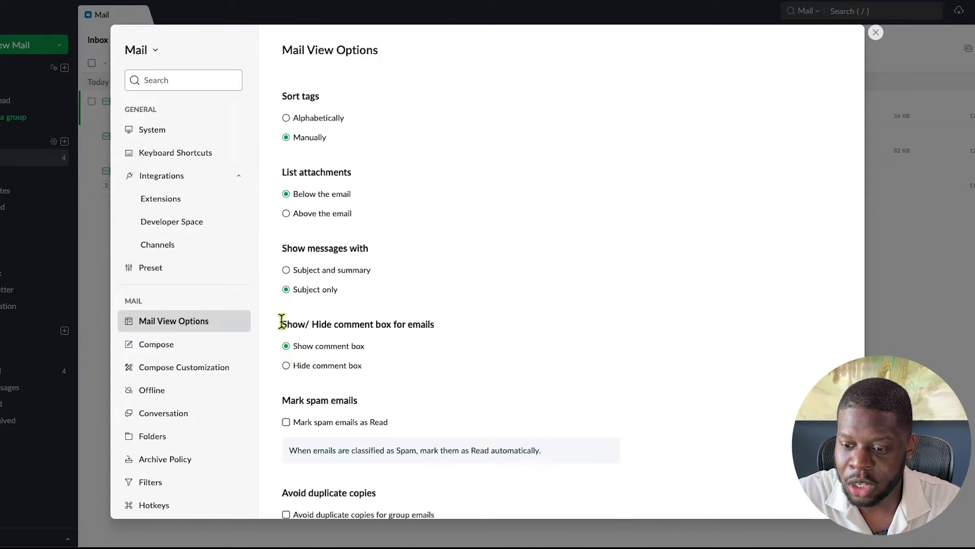
{"action": "left_click_drag", "start_coordinate": [282, 321], "coordinate": [329, 322]}
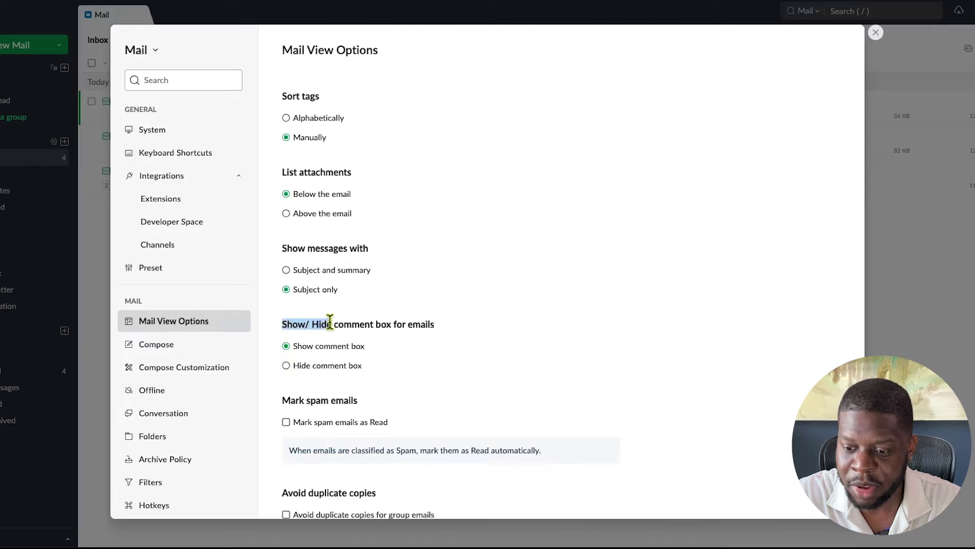
{"action": "left_click", "coordinate": [312, 366]}
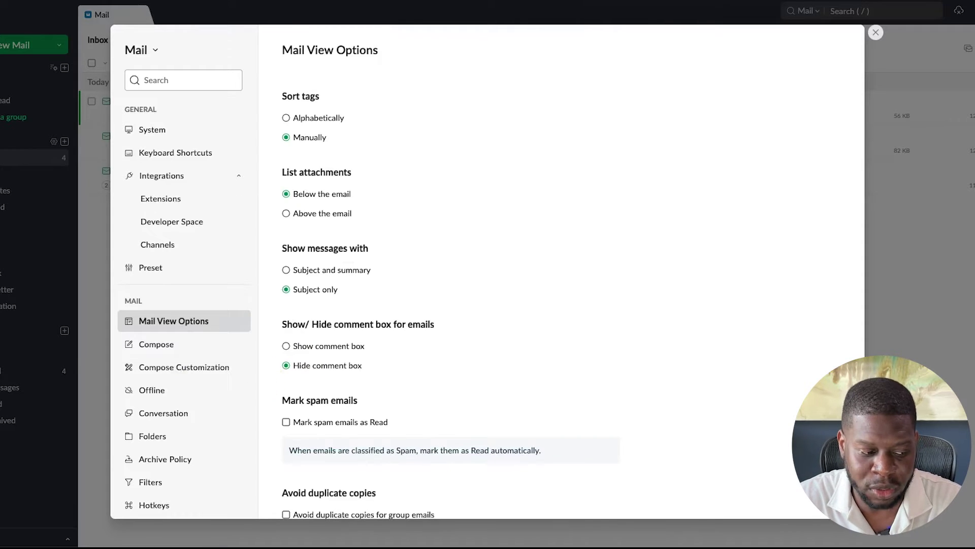
{"action": "scroll", "coordinate": [293, 365], "scroll_direction": "down", "scroll_amount": 6}
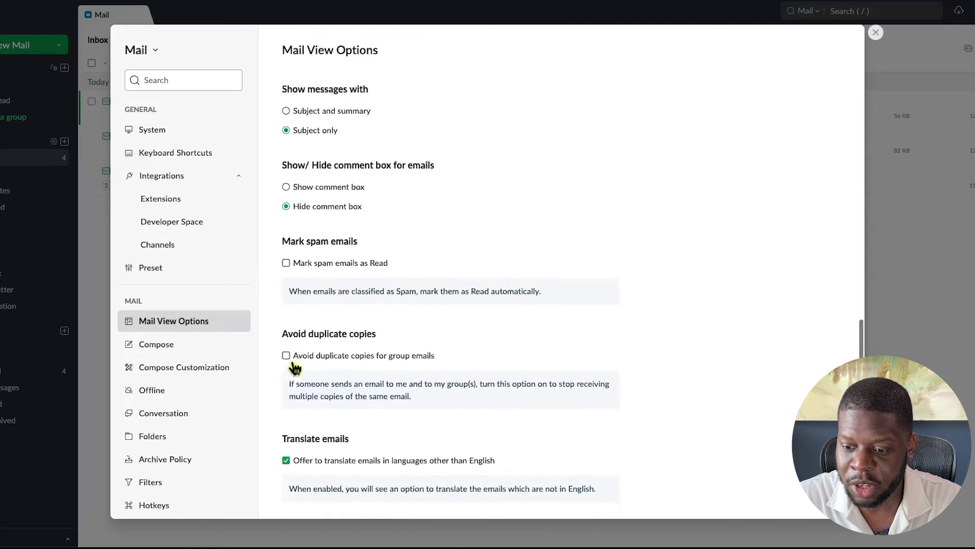
{"action": "scroll", "coordinate": [293, 366], "scroll_direction": "down", "scroll_amount": 2}
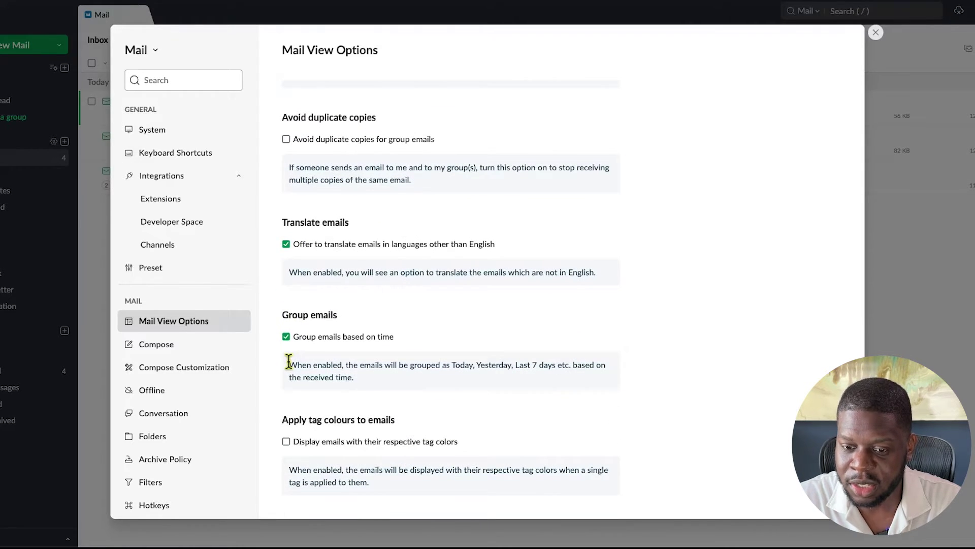
{"action": "left_click", "coordinate": [203, 346]}
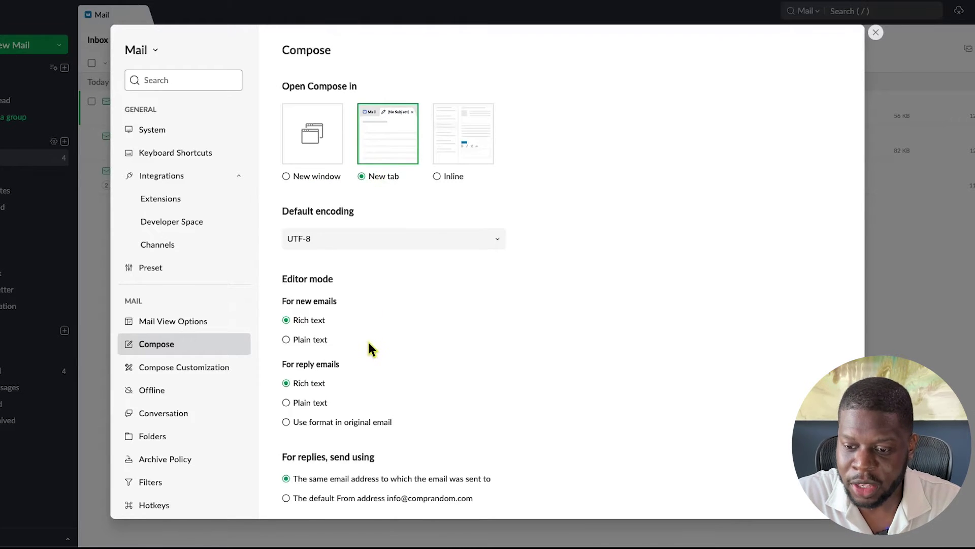
Set the default compose font to Arial at size 12
{"action": "scroll", "coordinate": [369, 345], "scroll_direction": "down", "scroll_amount": 3}
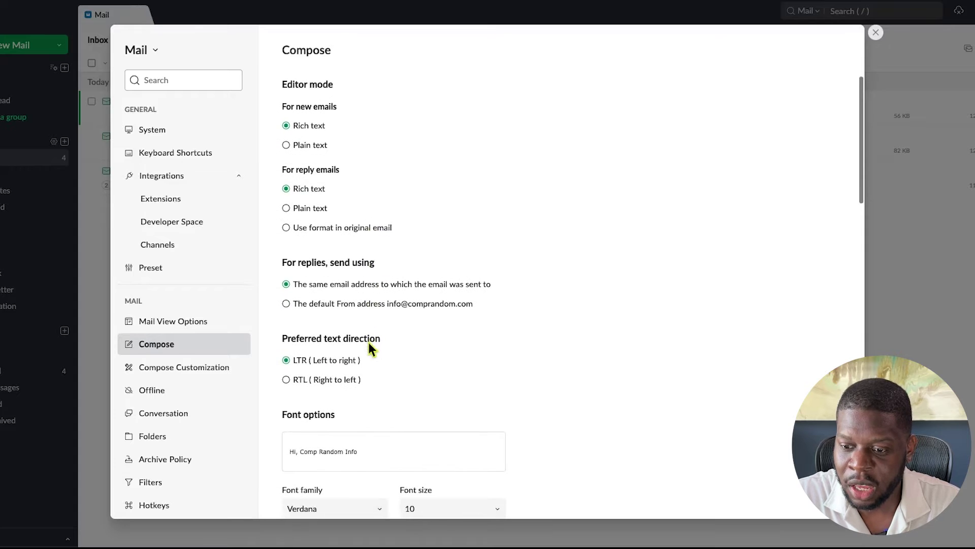
{"action": "scroll", "coordinate": [370, 344], "scroll_direction": "down", "scroll_amount": 2}
{"action": "scroll", "coordinate": [369, 350], "scroll_direction": "down", "scroll_amount": 1}
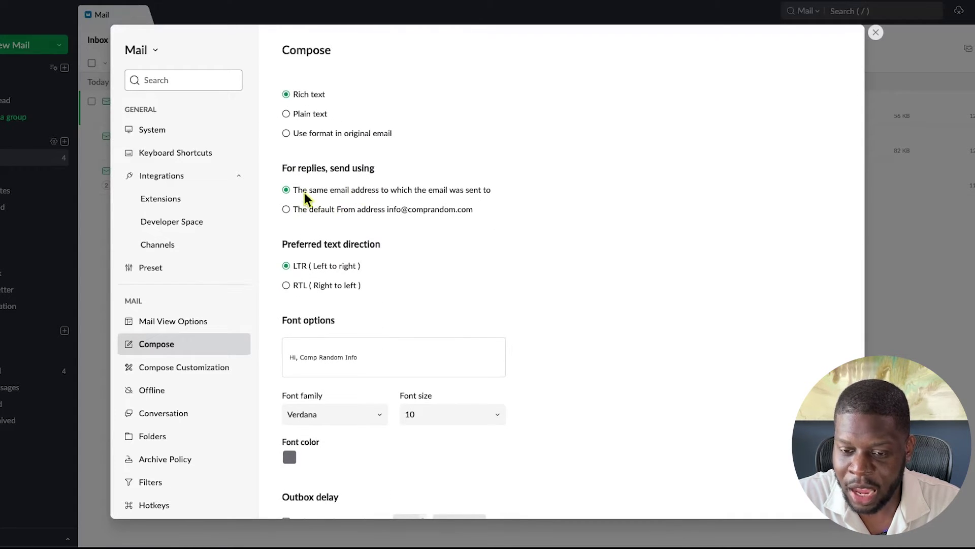
{"action": "scroll", "coordinate": [389, 274], "scroll_direction": "down", "scroll_amount": 2}
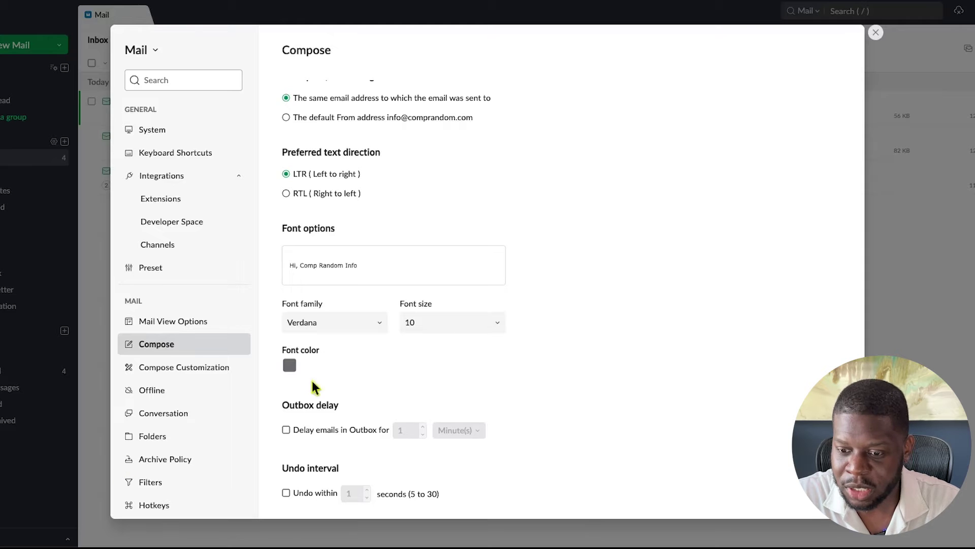
{"action": "left_click", "coordinate": [350, 329]}
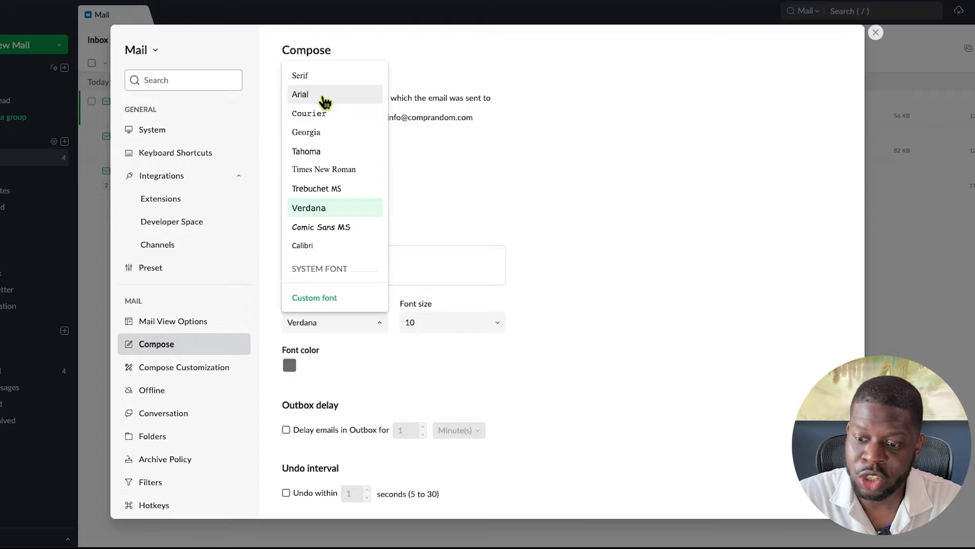
{"action": "left_click", "coordinate": [325, 96]}
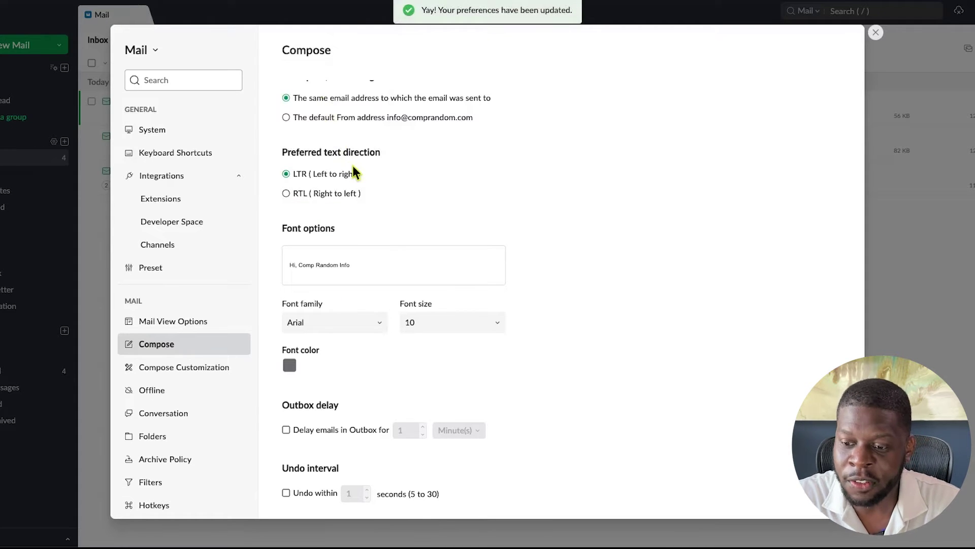
{"action": "left_click", "coordinate": [495, 322]}
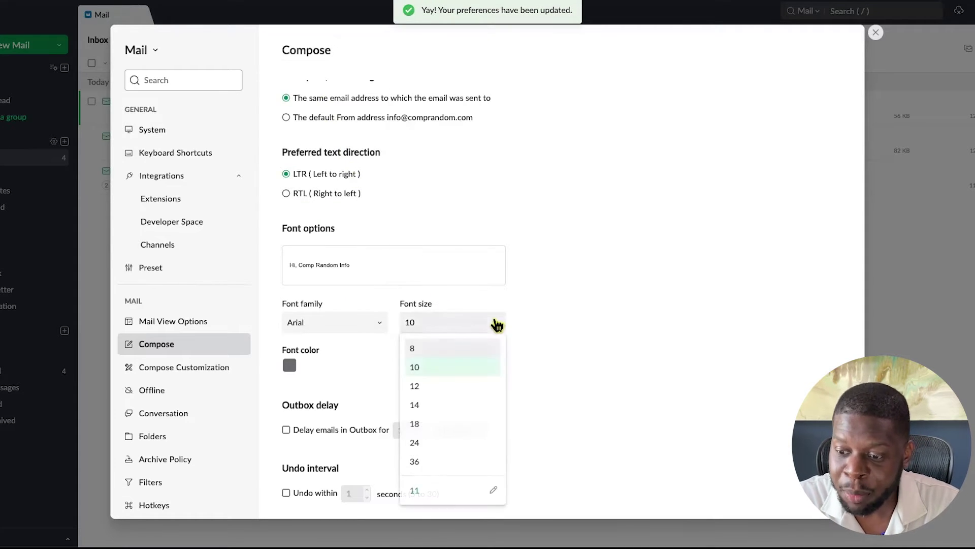
{"action": "left_click", "coordinate": [475, 385]}
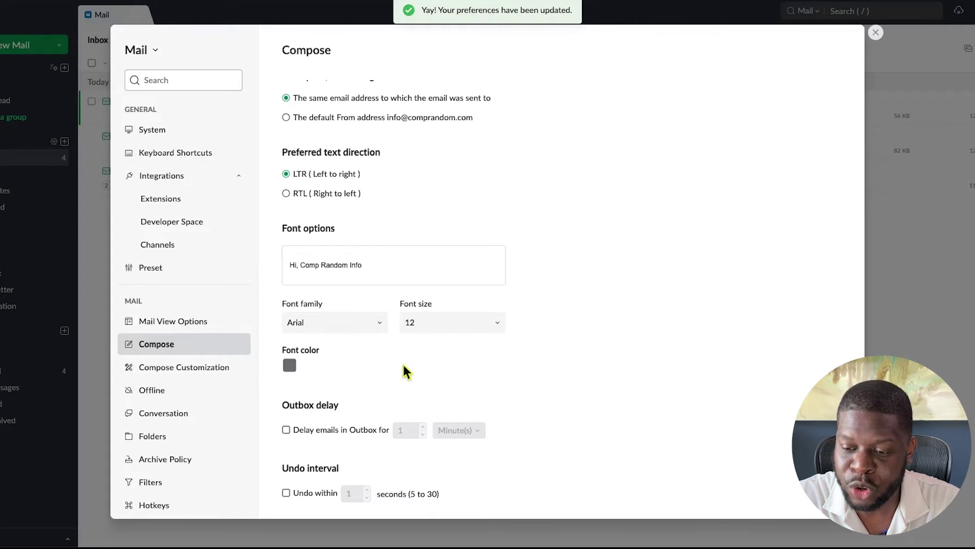
Try a custom size 11 and size 10, then settle the compose font size on 12
{"action": "left_click", "coordinate": [424, 333]}
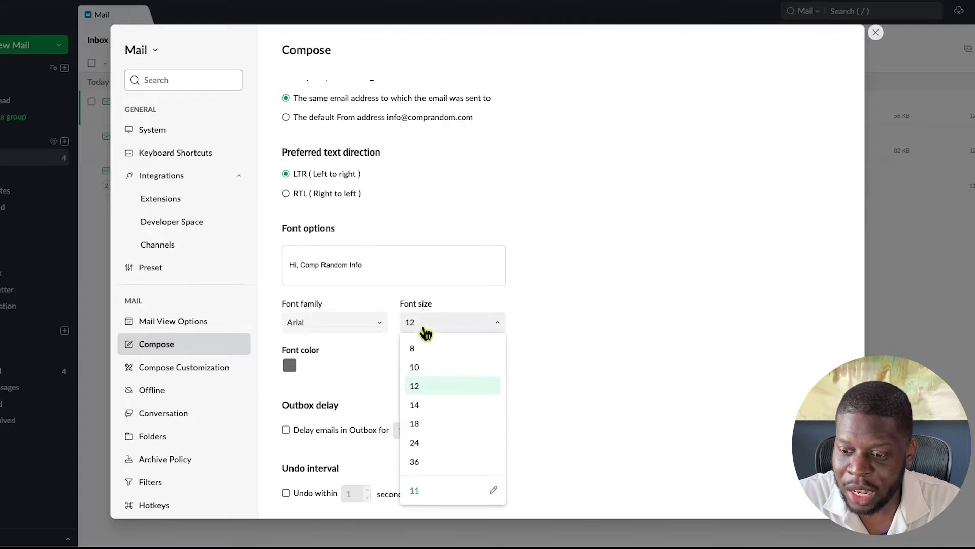
{"action": "left_click", "coordinate": [489, 329]}
{"action": "left_click", "coordinate": [450, 324]}
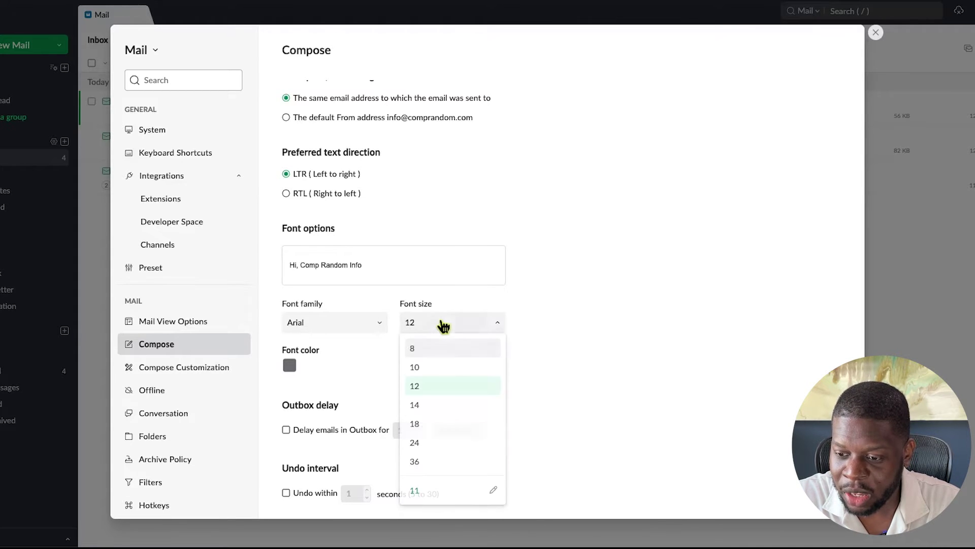
{"action": "left_click", "coordinate": [493, 490]}
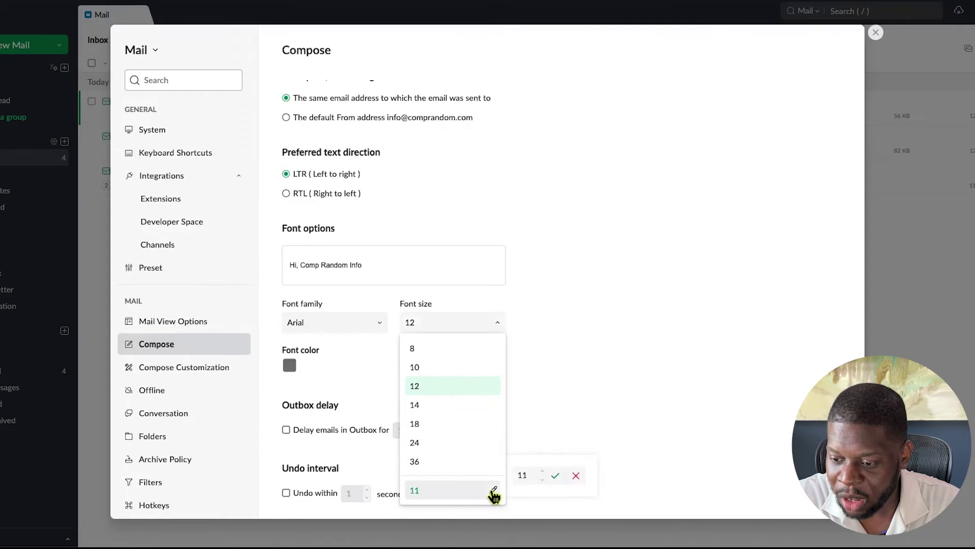
{"action": "left_click", "coordinate": [533, 473]}
{"action": "type", "text": ".0"}
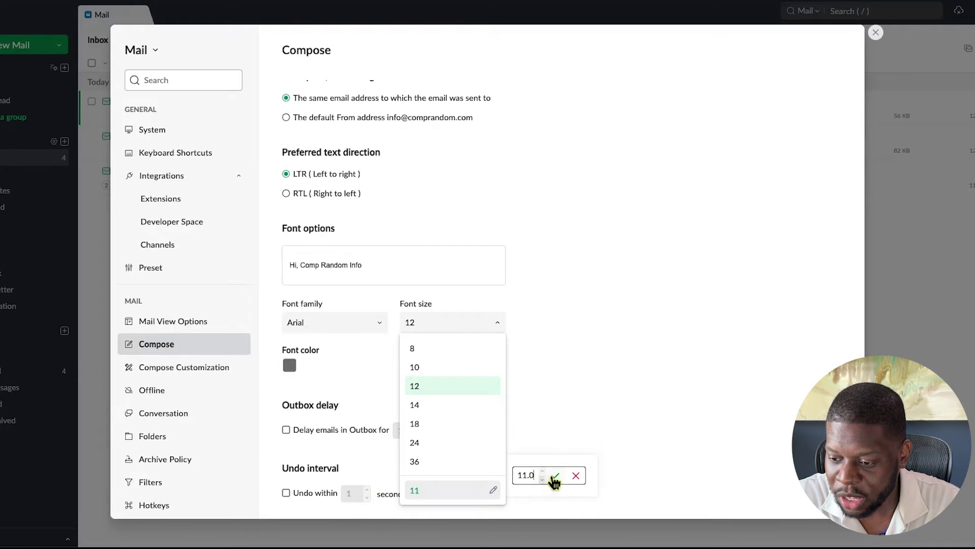
{"action": "left_click", "coordinate": [554, 478]}
{"action": "left_click", "coordinate": [482, 327]}
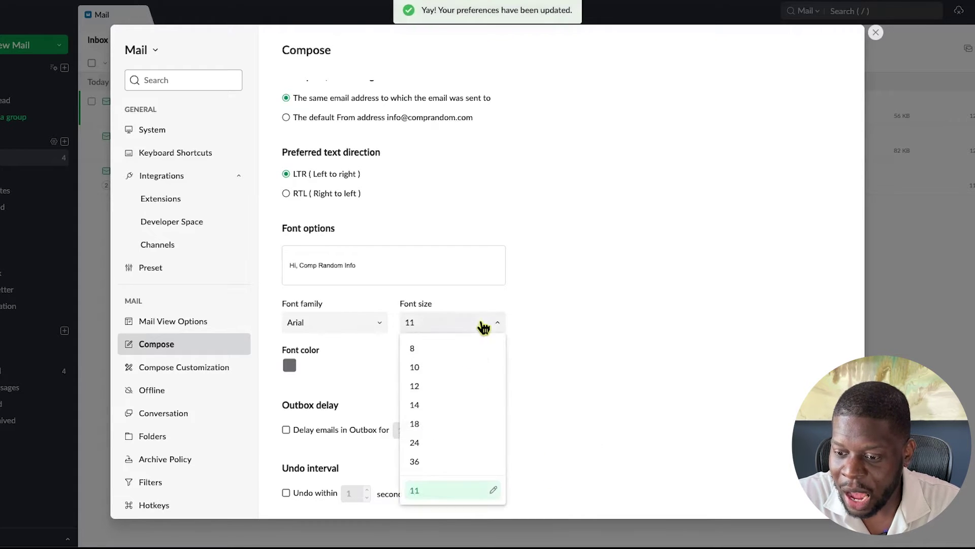
{"action": "left_click", "coordinate": [471, 385]}
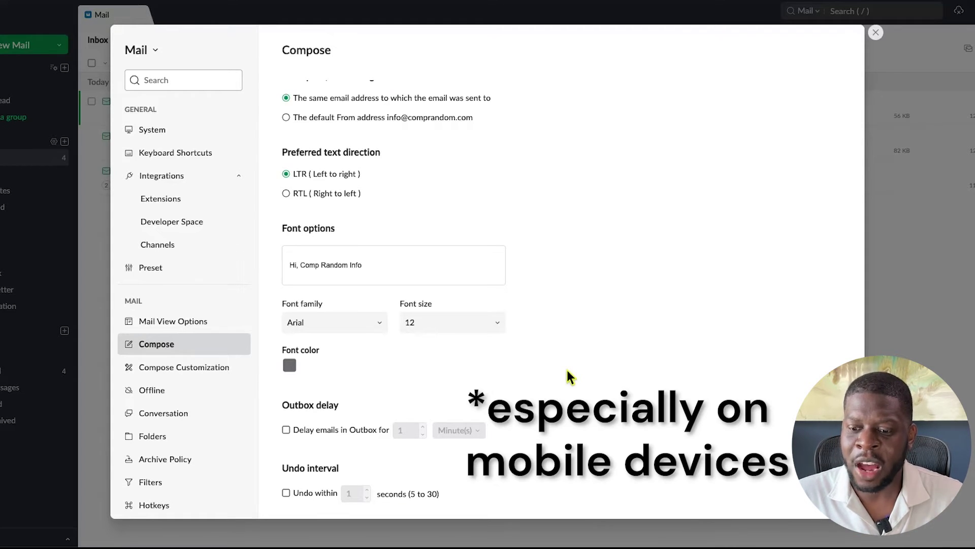
{"action": "left_click", "coordinate": [467, 322]}
{"action": "left_click", "coordinate": [458, 367]}
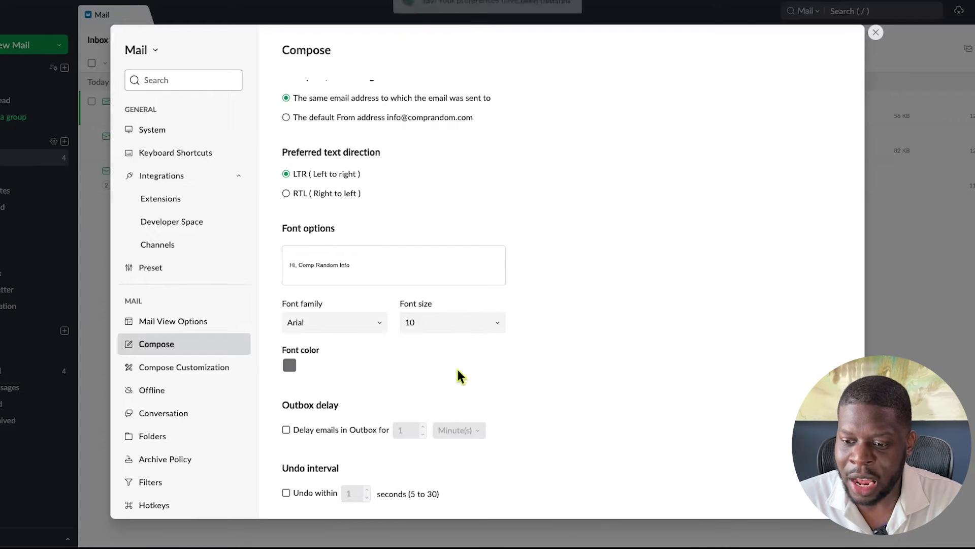
{"action": "left_click", "coordinate": [451, 331]}
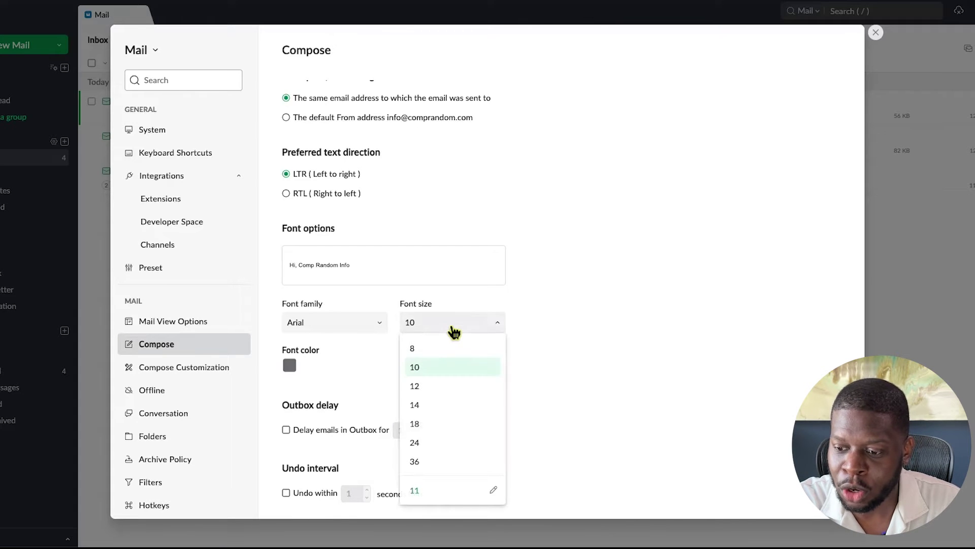
{"action": "left_click", "coordinate": [451, 386]}
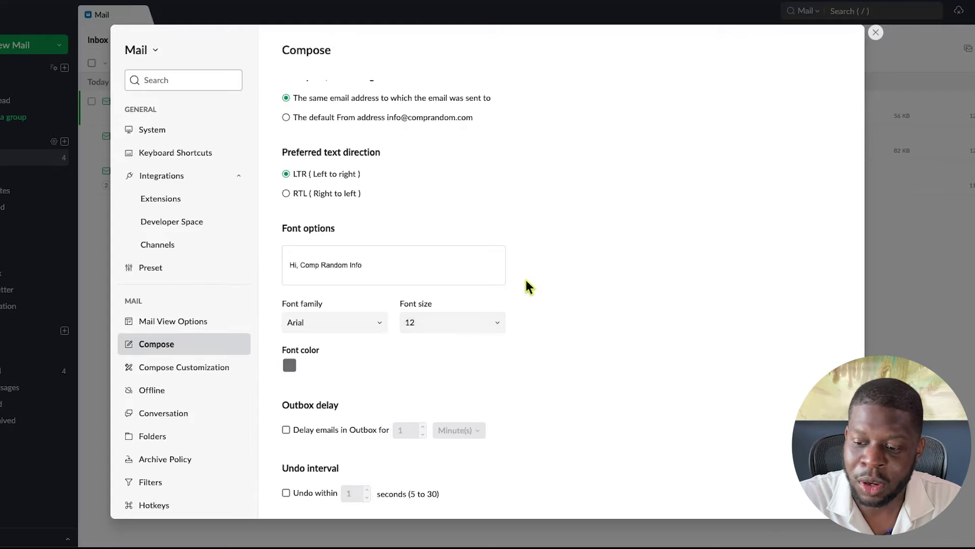
Tick 'Undo within' and raise the undo interval to 10 seconds
{"action": "scroll", "coordinate": [526, 282], "scroll_direction": "down", "scroll_amount": 3}
{"action": "scroll", "coordinate": [525, 280], "scroll_direction": "down", "scroll_amount": 3}
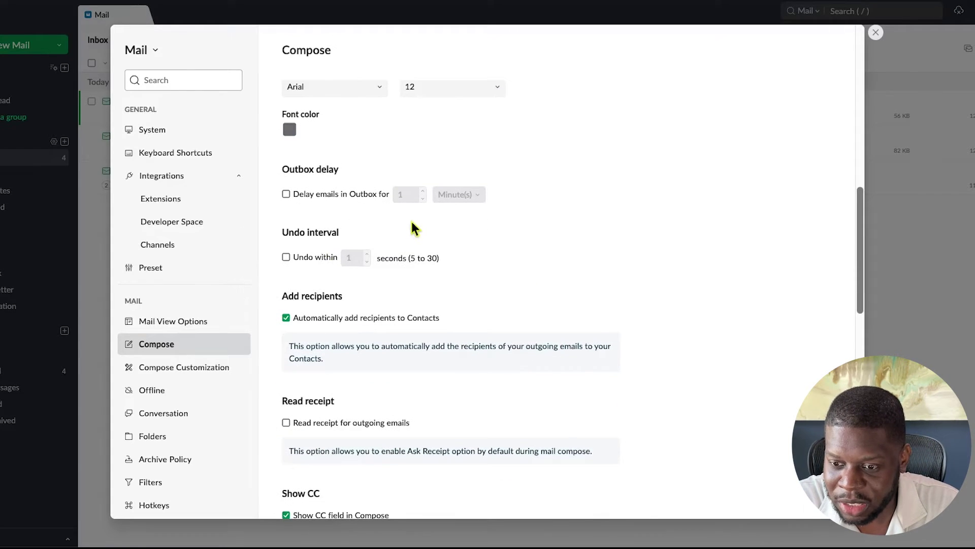
{"action": "left_click", "coordinate": [287, 258]}
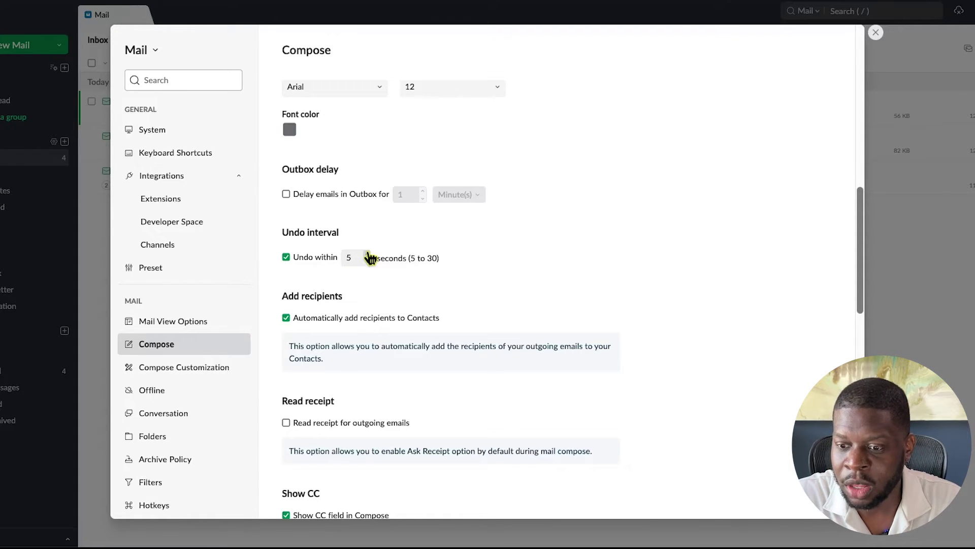
{"action": "left_click_drag", "start_coordinate": [410, 258], "coordinate": [427, 259]}
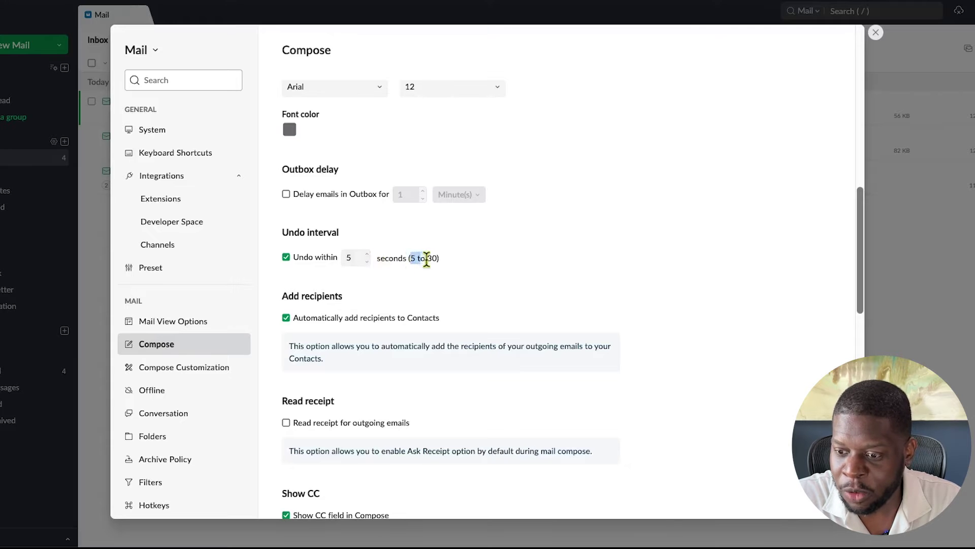
{"action": "left_click", "coordinate": [367, 254]}
{"action": "left_click", "coordinate": [367, 254]}
{"action": "left_click", "coordinate": [367, 254]}
{"action": "left_click", "coordinate": [367, 254]}
{"action": "left_click", "coordinate": [367, 254]}
{"action": "left_click", "coordinate": [373, 281]}
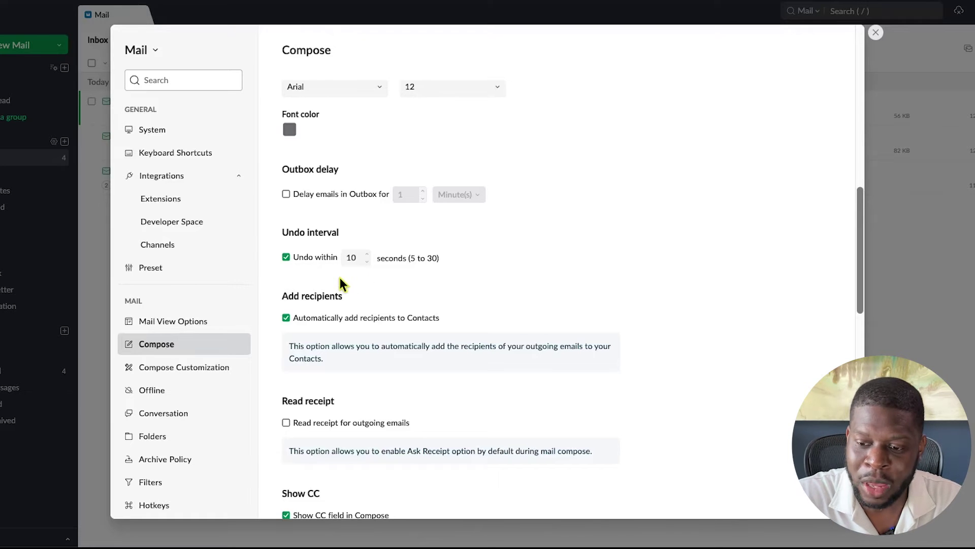
{"action": "scroll", "coordinate": [337, 274], "scroll_direction": "down", "scroll_amount": 1}
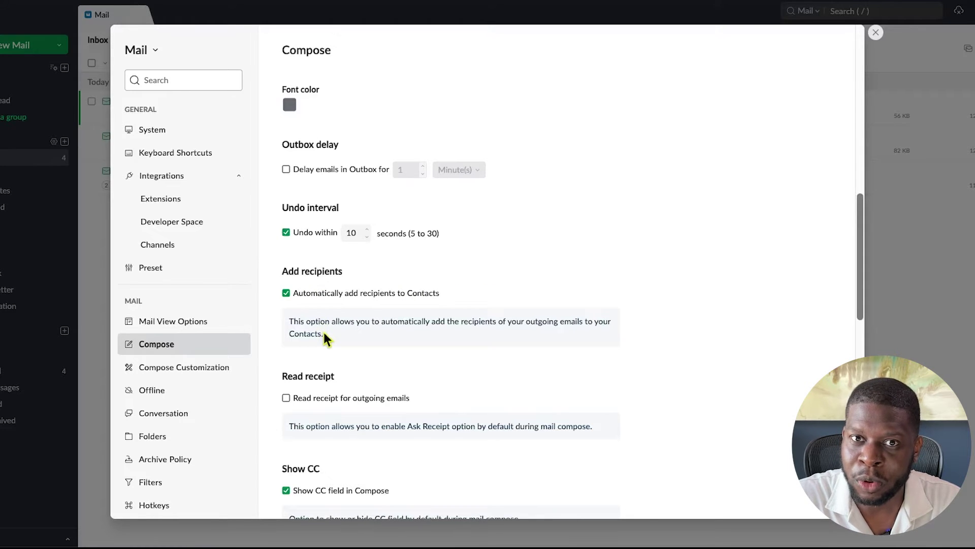
Untick auto-adding recipients to Contacts, showing the CC field, and follow-up reminders
{"action": "left_click", "coordinate": [287, 294]}
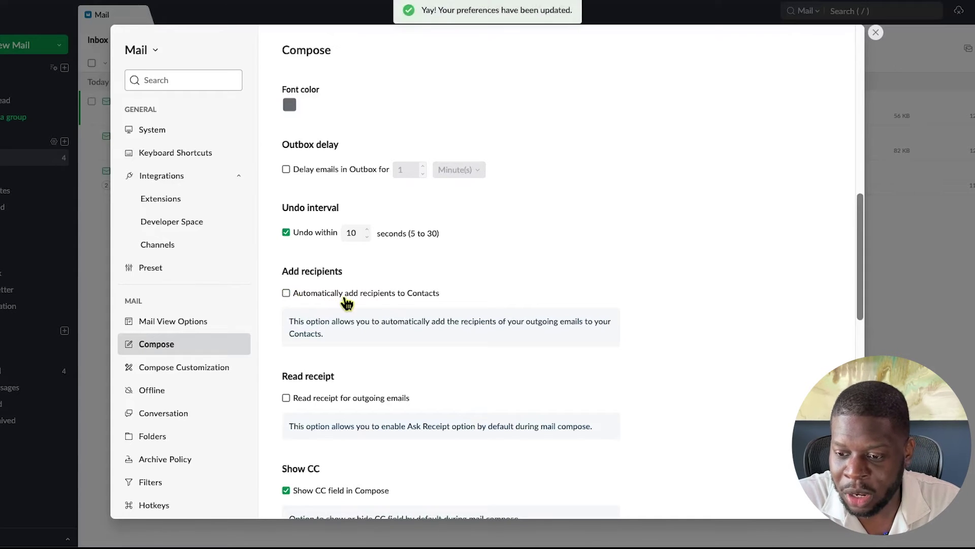
{"action": "scroll", "coordinate": [345, 299], "scroll_direction": "down", "scroll_amount": 3}
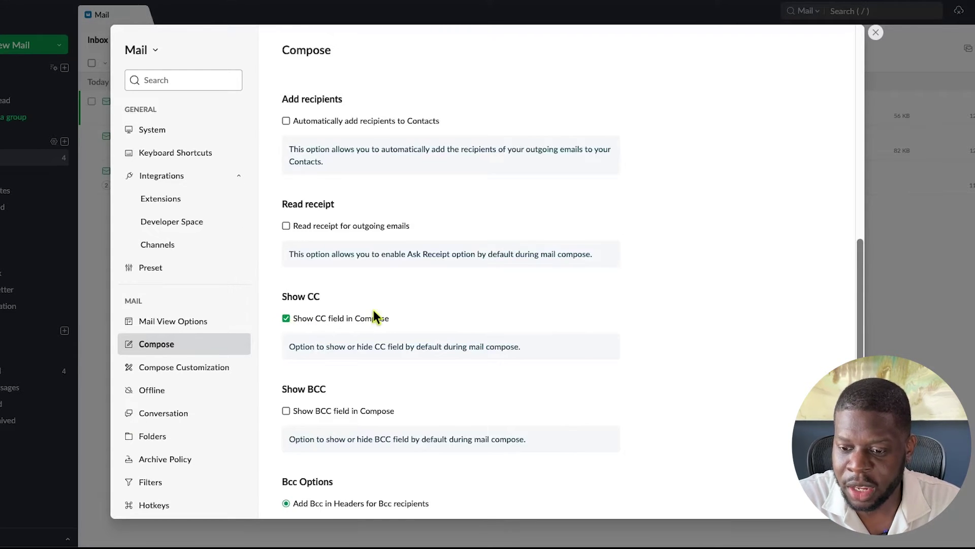
{"action": "left_click", "coordinate": [287, 319]}
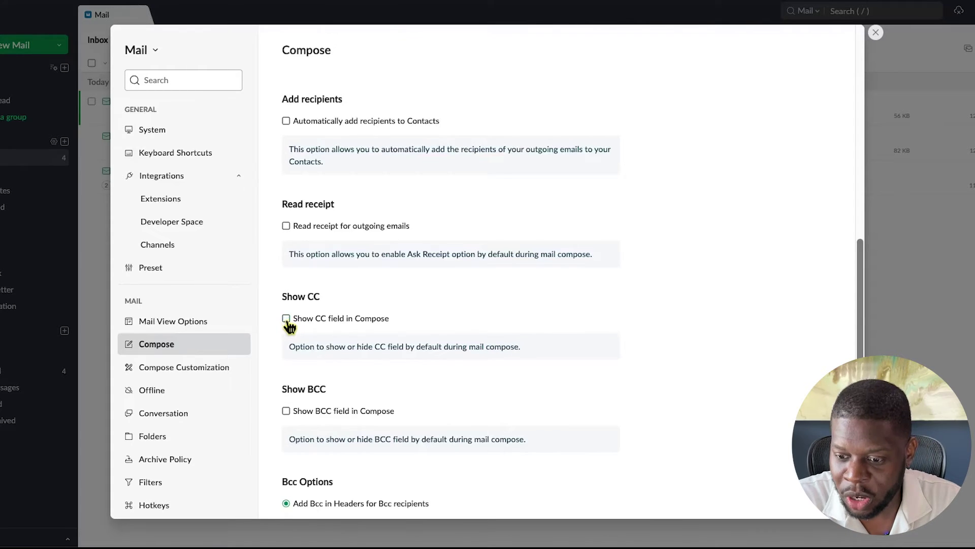
{"action": "scroll", "coordinate": [290, 337], "scroll_direction": "down", "scroll_amount": 3}
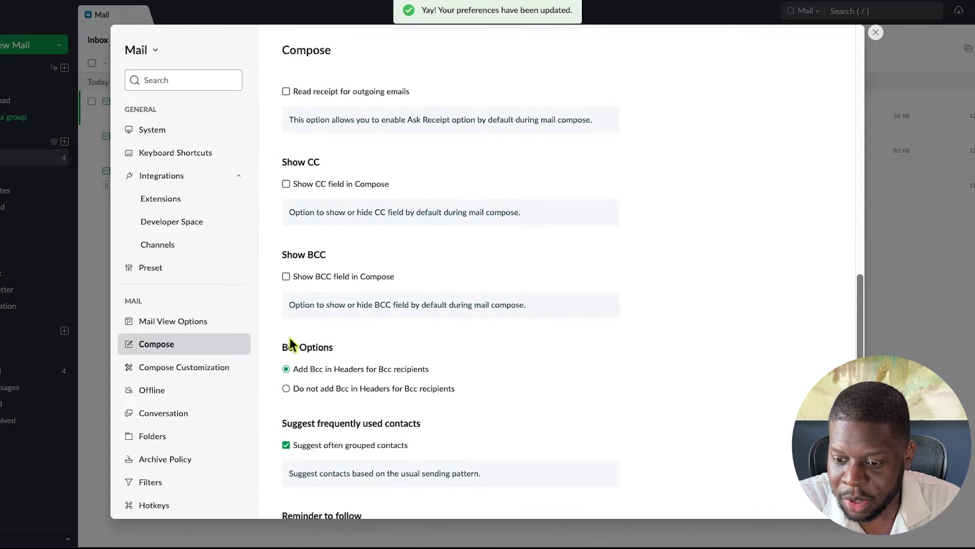
{"action": "scroll", "coordinate": [286, 281], "scroll_direction": "down", "scroll_amount": 4}
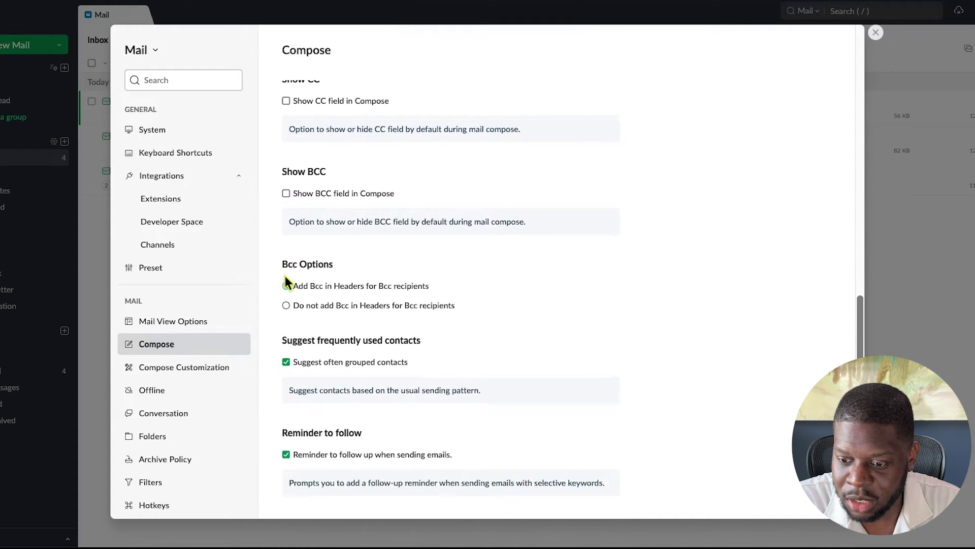
{"action": "scroll", "coordinate": [285, 277], "scroll_direction": "down", "scroll_amount": 2}
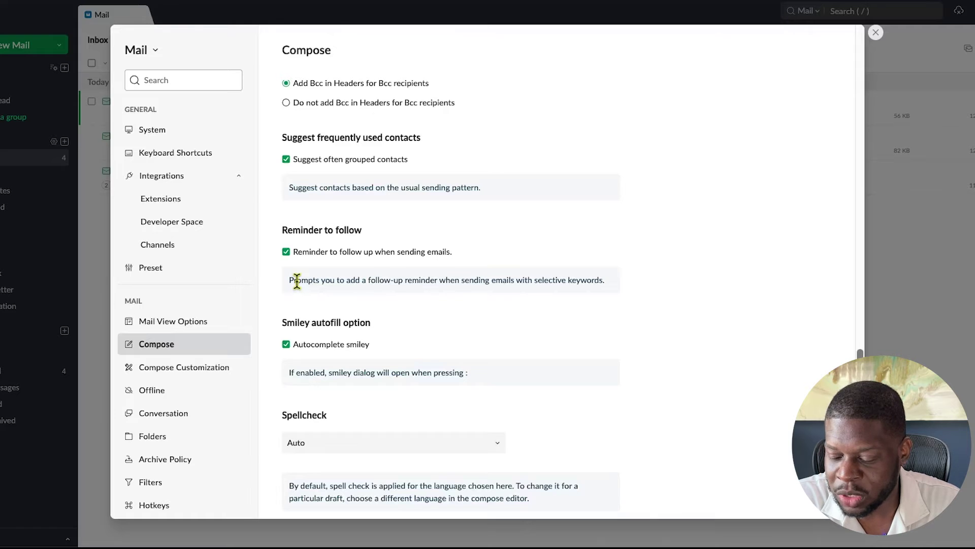
{"action": "left_click", "coordinate": [286, 252]}
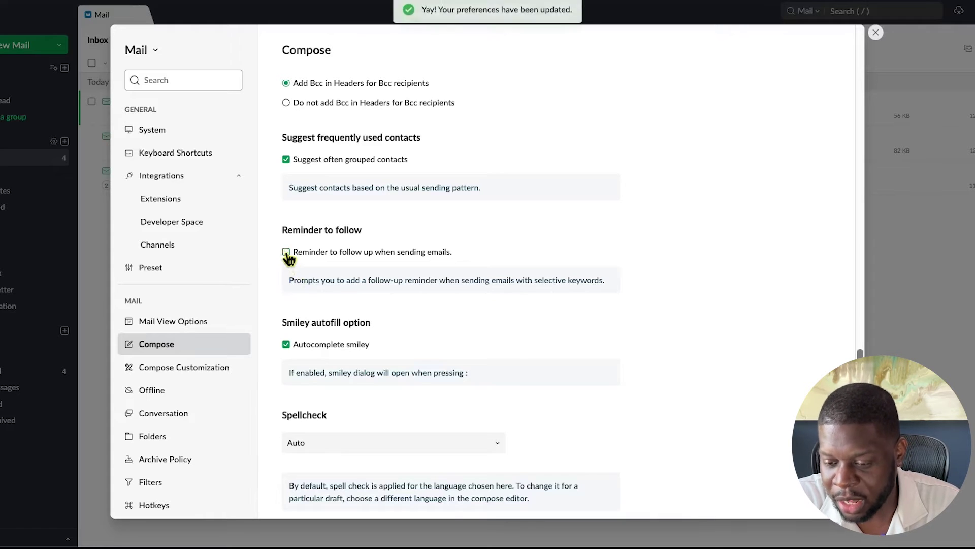
{"action": "scroll", "coordinate": [305, 333], "scroll_direction": "down", "scroll_amount": 2}
{"action": "scroll", "coordinate": [306, 337], "scroll_direction": "down", "scroll_amount": 2}
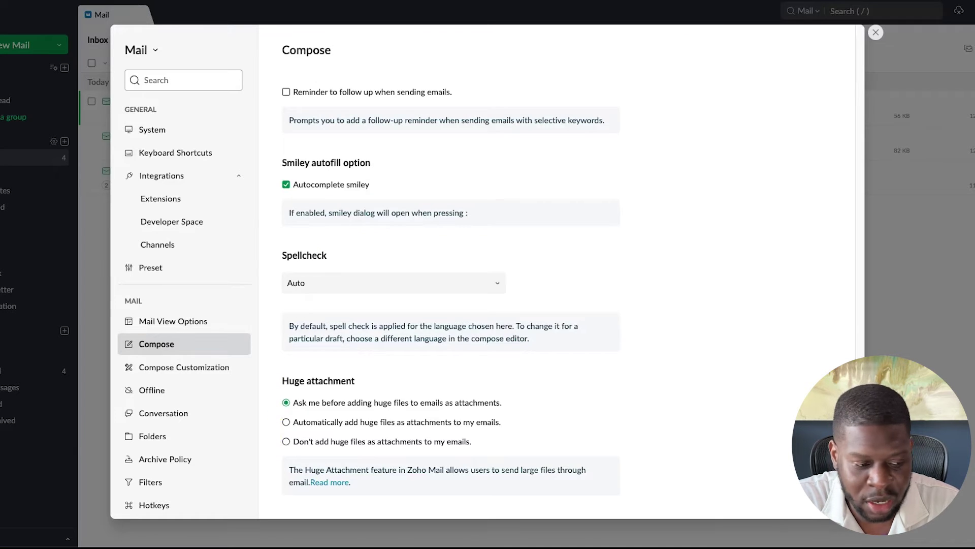
{"action": "scroll", "coordinate": [451, 305], "scroll_direction": "up", "scroll_amount": 10}
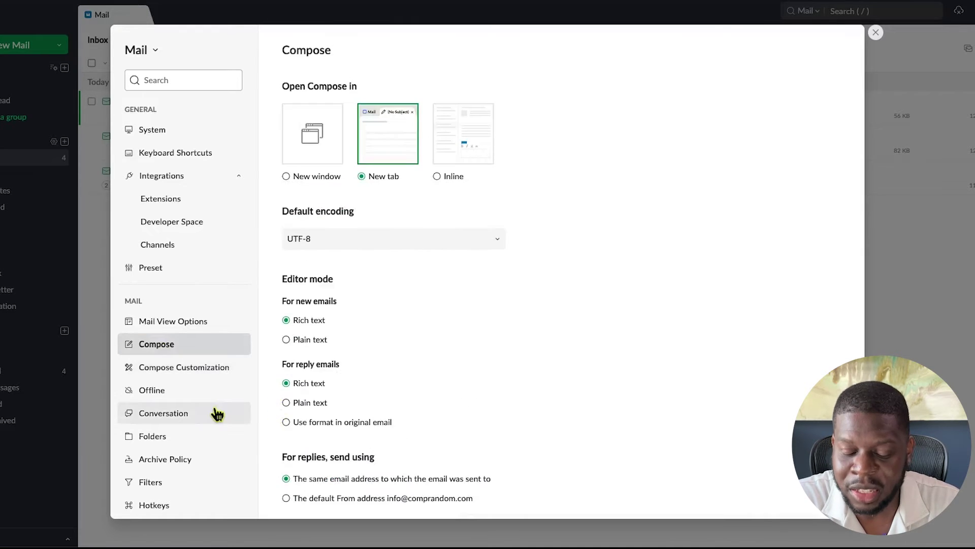
In Conversation settings, try 'Oldest on top', then revert to 'Newest on top'
{"action": "left_click", "coordinate": [188, 421]}
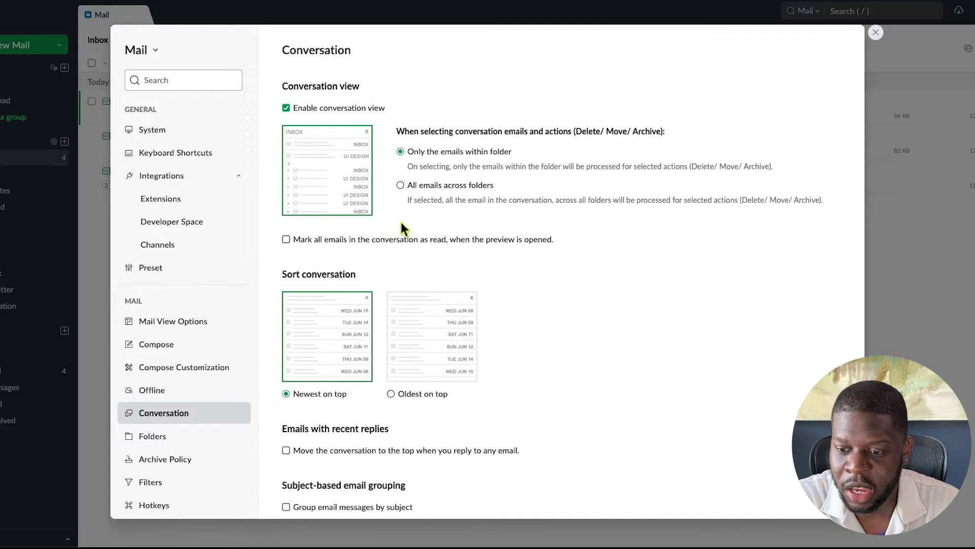
{"action": "scroll", "coordinate": [400, 220], "scroll_direction": "down", "scroll_amount": 1}
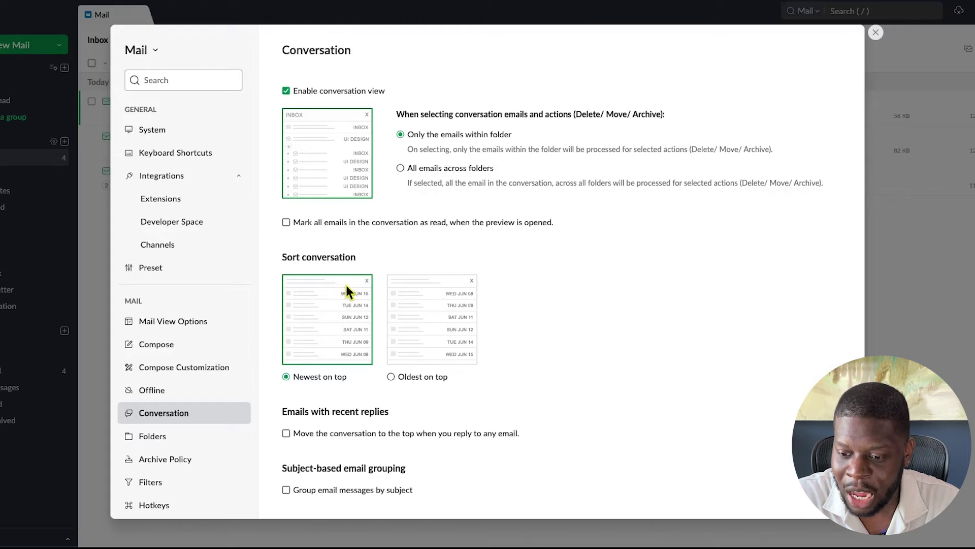
{"action": "left_click", "coordinate": [419, 378]}
{"action": "left_click", "coordinate": [345, 380]}
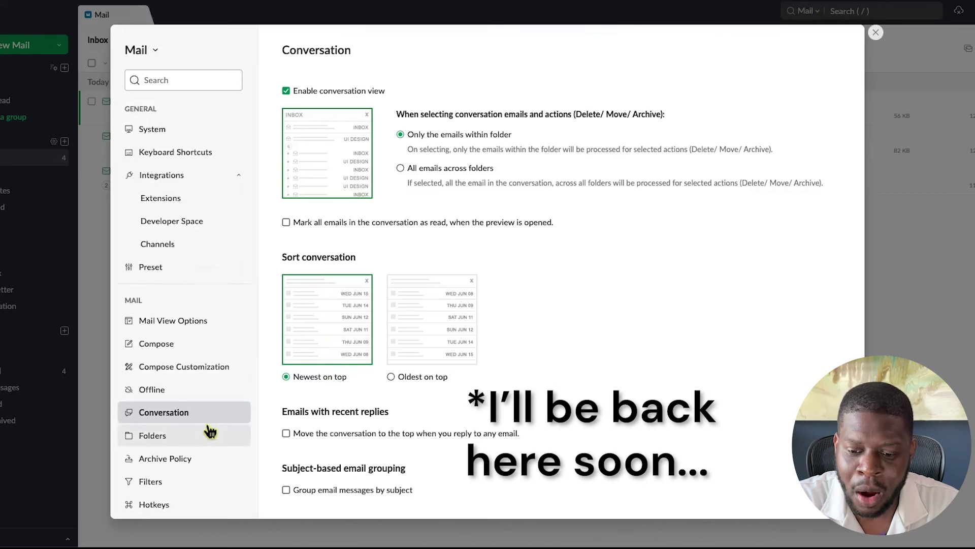
{"action": "scroll", "coordinate": [209, 406], "scroll_direction": "down", "scroll_amount": 1}
{"action": "scroll", "coordinate": [183, 390], "scroll_direction": "down", "scroll_amount": 3}
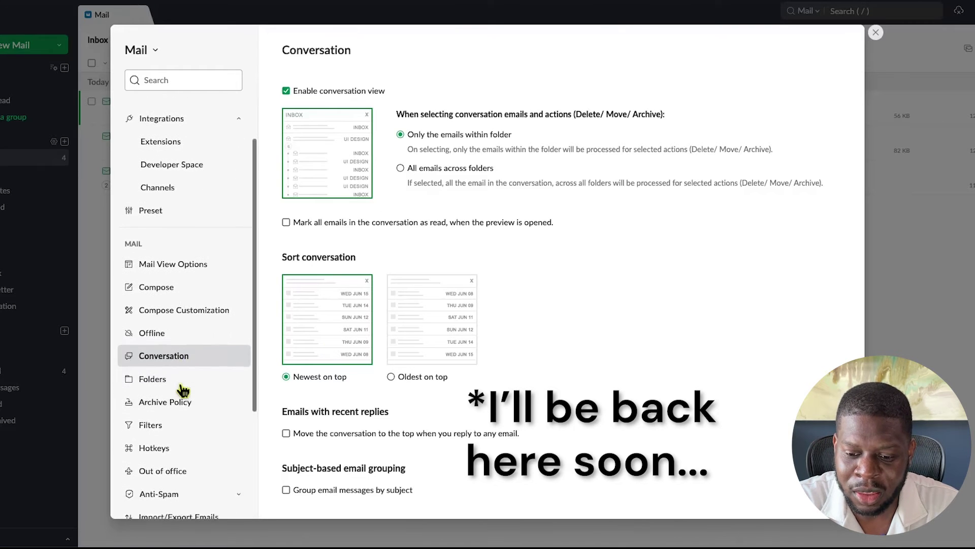
{"action": "scroll", "coordinate": [182, 391], "scroll_direction": "down", "scroll_amount": 1}
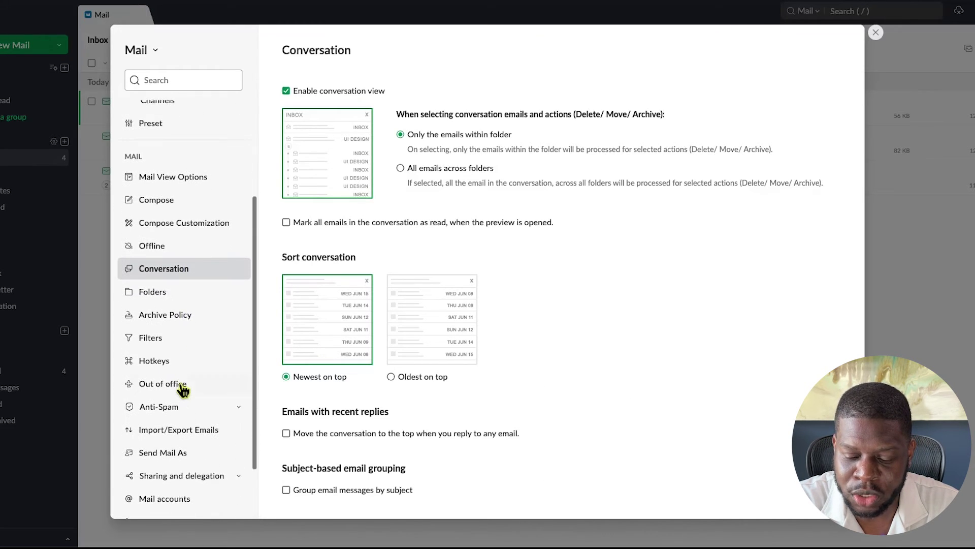
On Send Mail As, change the primary display name to 'Completely Random' and update it
{"action": "left_click", "coordinate": [170, 459]}
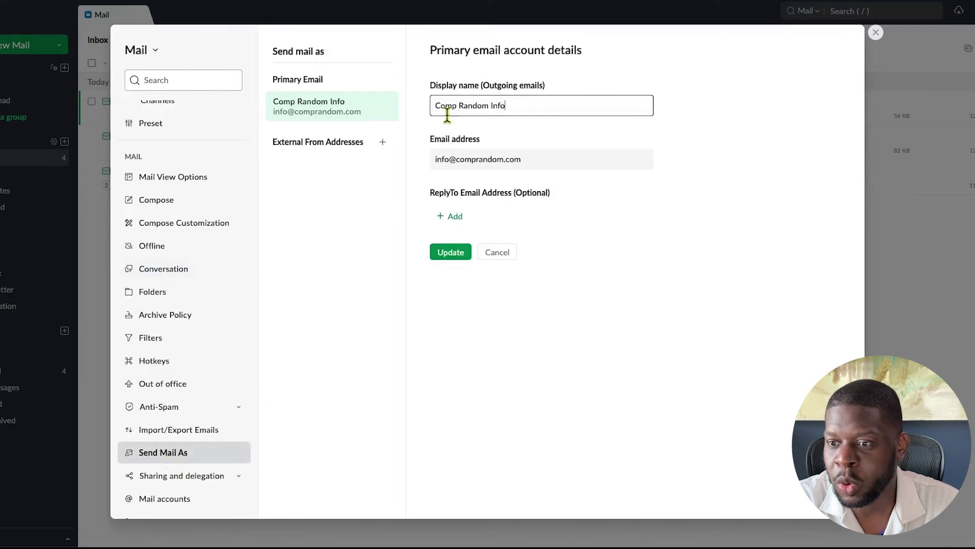
{"action": "triple_click", "coordinate": [446, 105]}
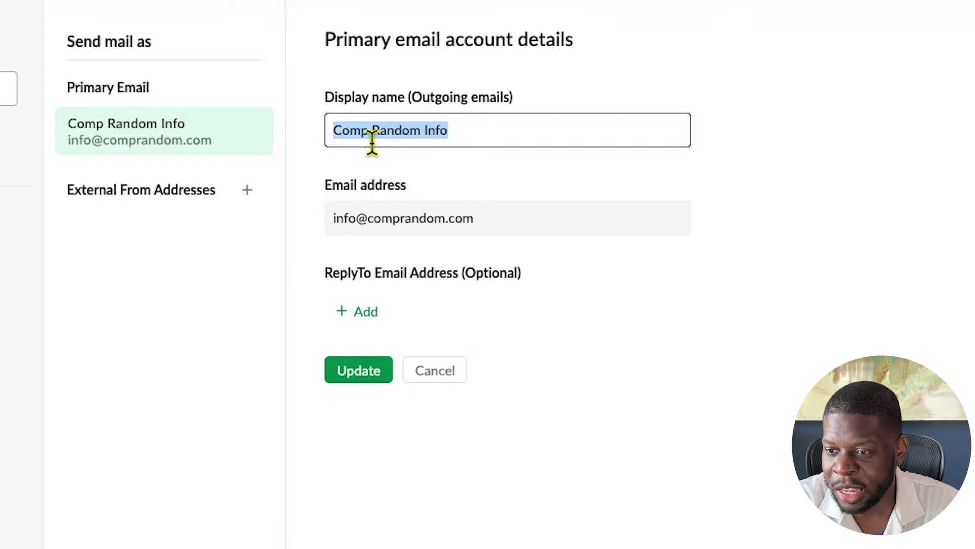
{"action": "double_click", "coordinate": [432, 133]}
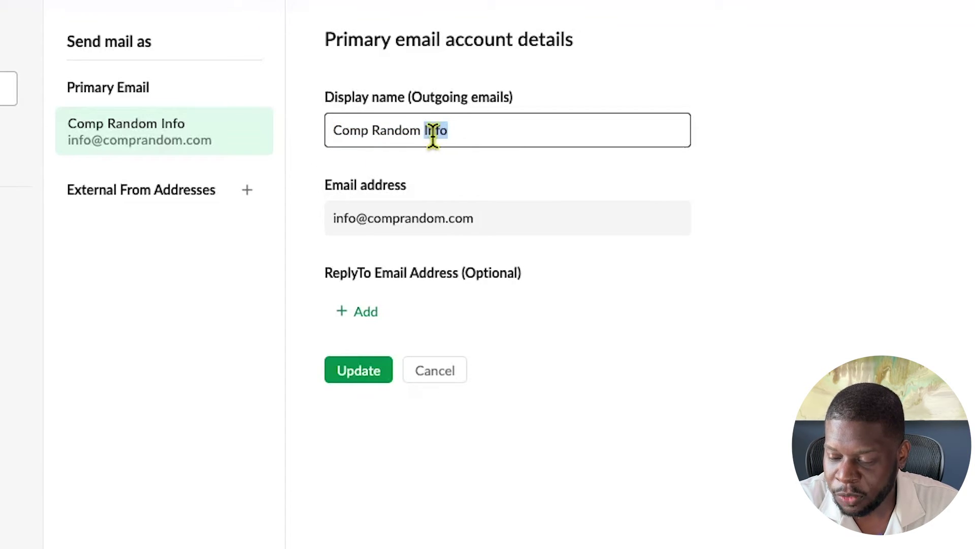
{"action": "key", "text": "BackSpace"}
{"action": "key", "text": "BackSpace"}
{"action": "key", "text": "BackSpace"}
{"action": "type", "text": "m"}
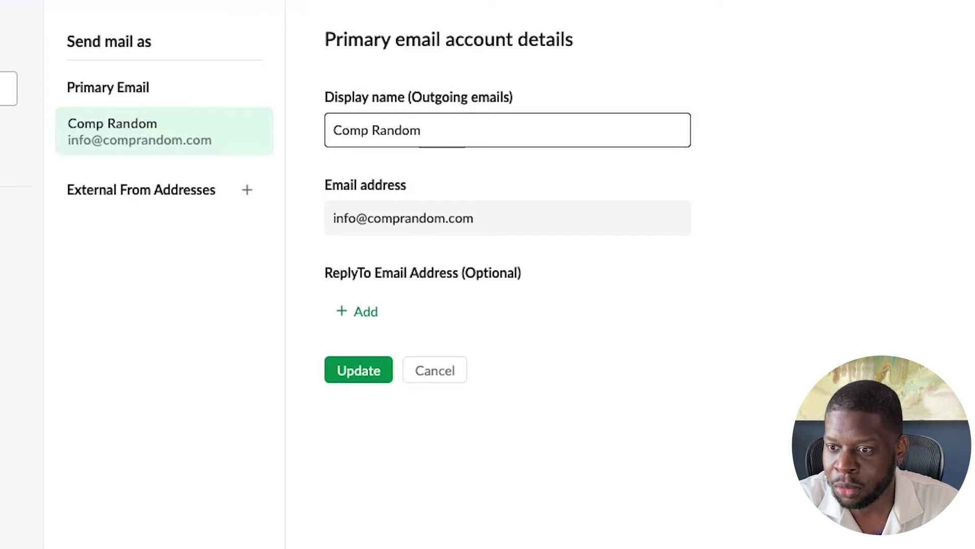
{"action": "left_click", "coordinate": [370, 133]}
{"action": "type", "text": "leteky="}
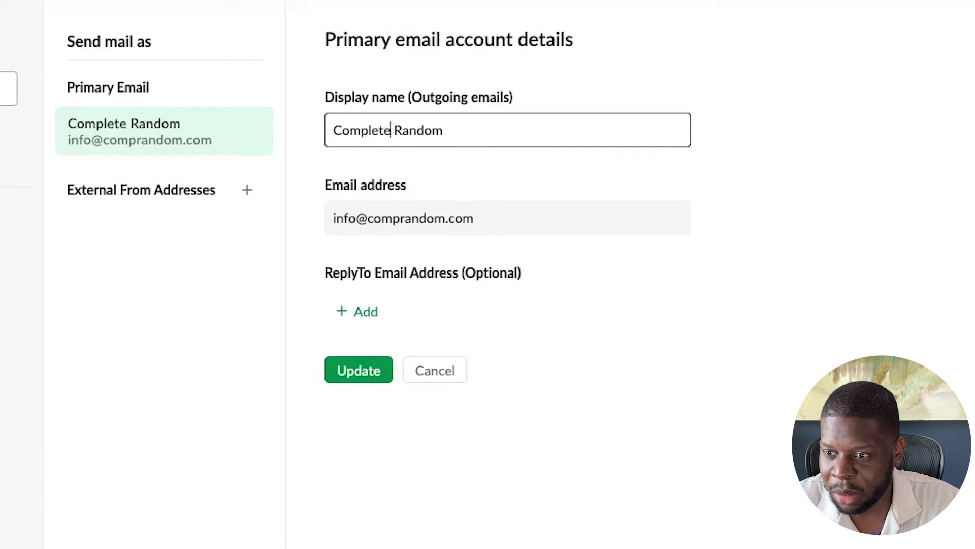
{"action": "key", "text": "BackSpace"}
{"action": "key", "text": "BackSpace"}
{"action": "key", "text": "BackSpace"}
{"action": "type", "text": "ly"}
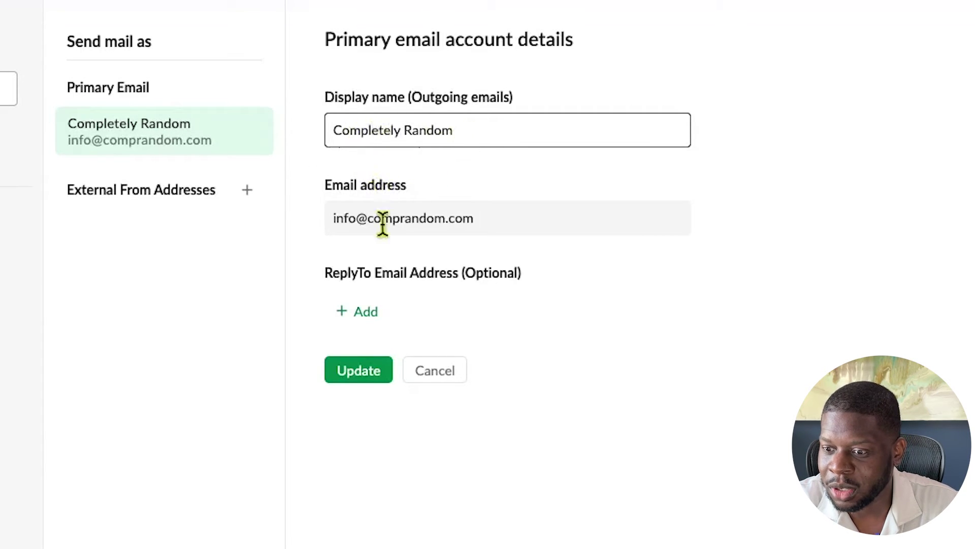
{"action": "left_click", "coordinate": [347, 379]}
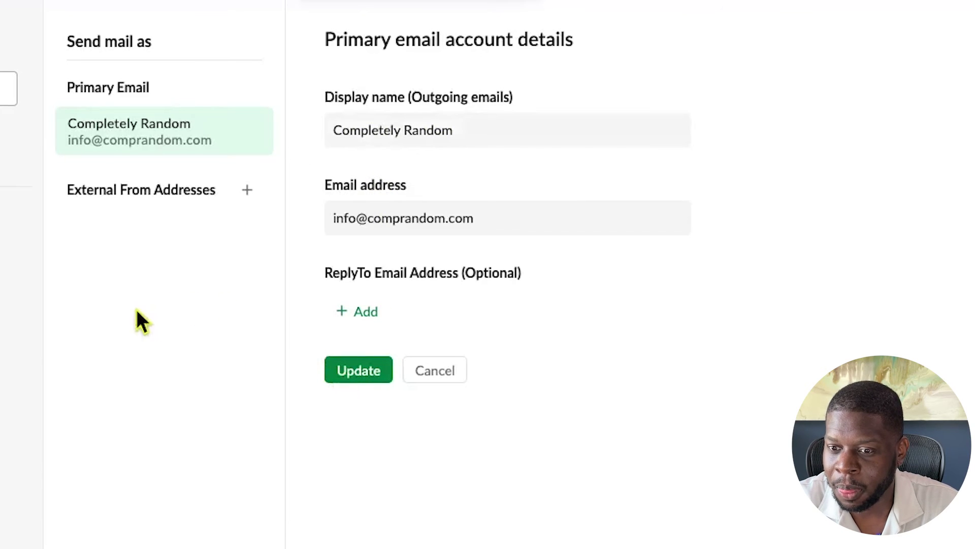
{"action": "scroll", "coordinate": [156, 498], "scroll_direction": "down", "scroll_amount": 2}
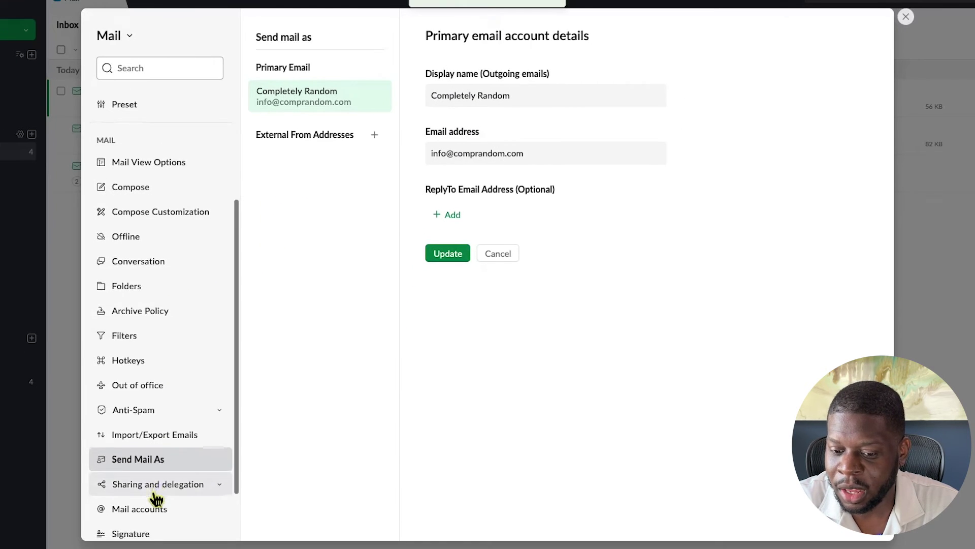
{"action": "scroll", "coordinate": [156, 499], "scroll_direction": "down", "scroll_amount": 3}
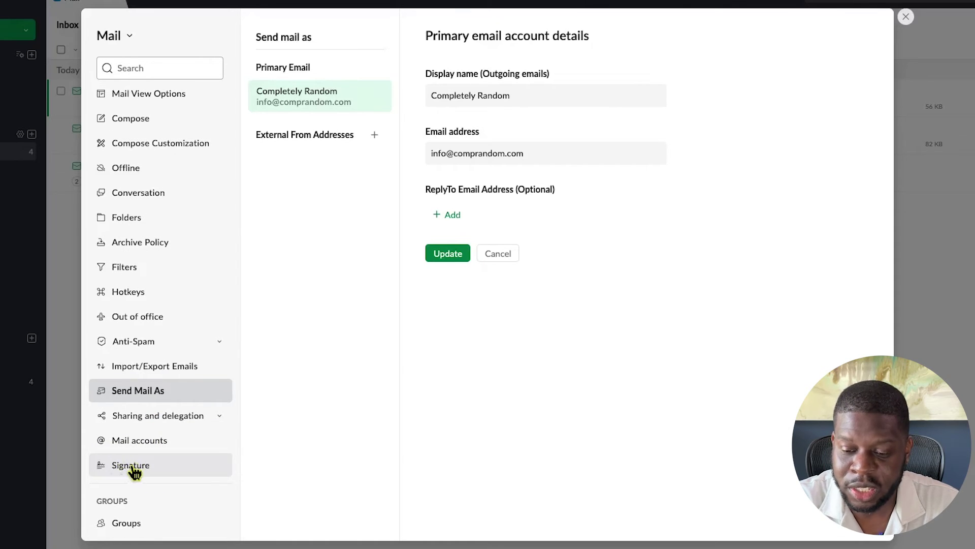
Start a new signature named 'Comp Random Signature' with its font left as Arial
{"action": "left_click", "coordinate": [133, 470]}
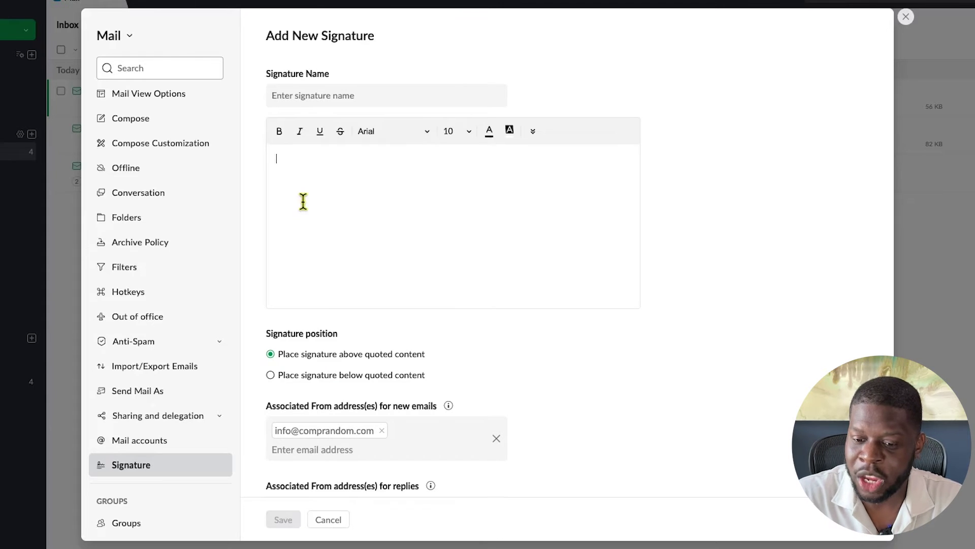
{"action": "left_click", "coordinate": [283, 98]}
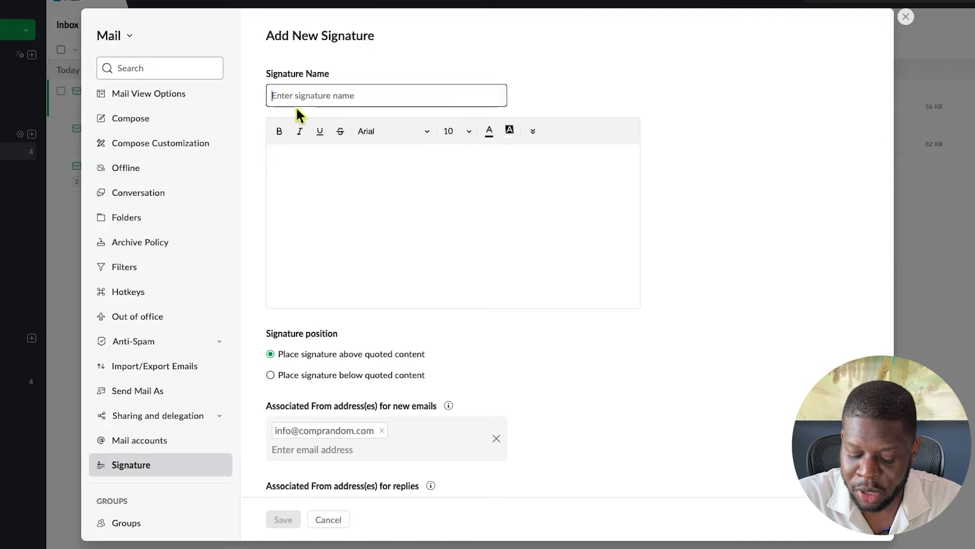
{"action": "type", "text": "Comp"}
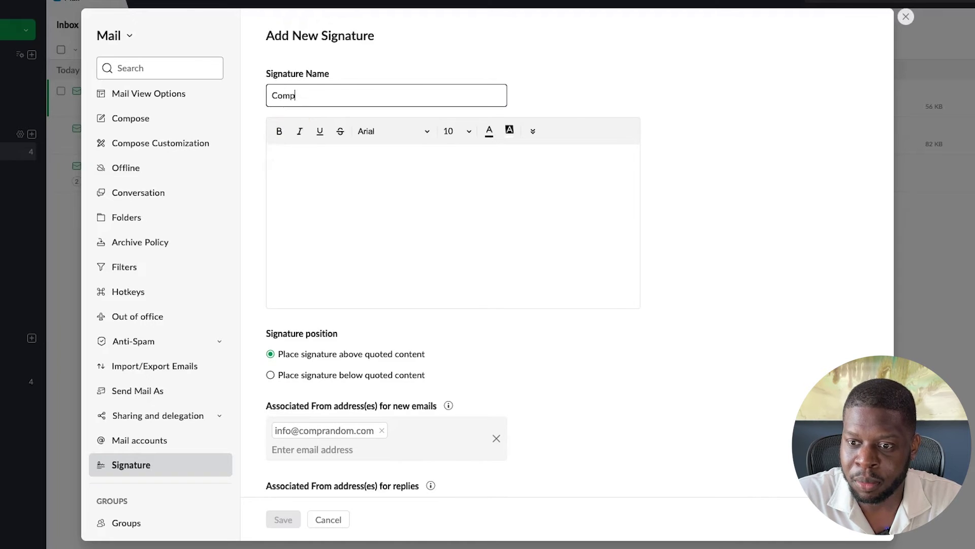
{"action": "key", "text": "BackSpace"}
{"action": "key", "text": "BackSpace"}
{"action": "key", "text": "BackSpace"}
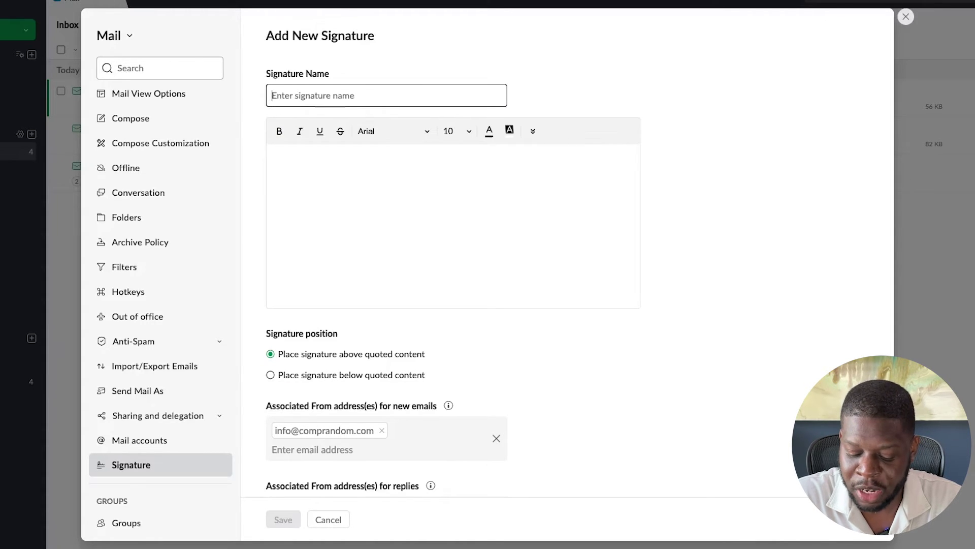
{"action": "type", "text": "Comp Random"}
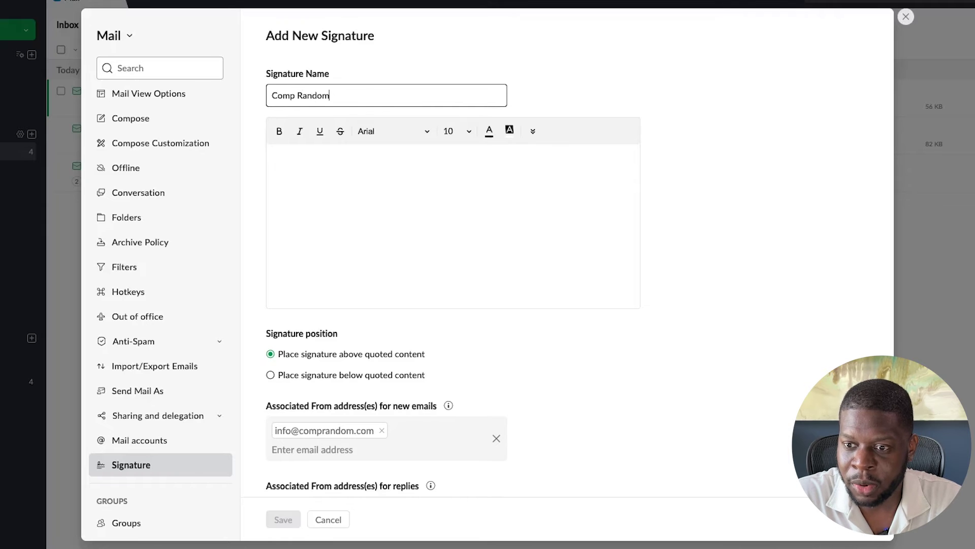
{"action": "type", "text": " Signature"}
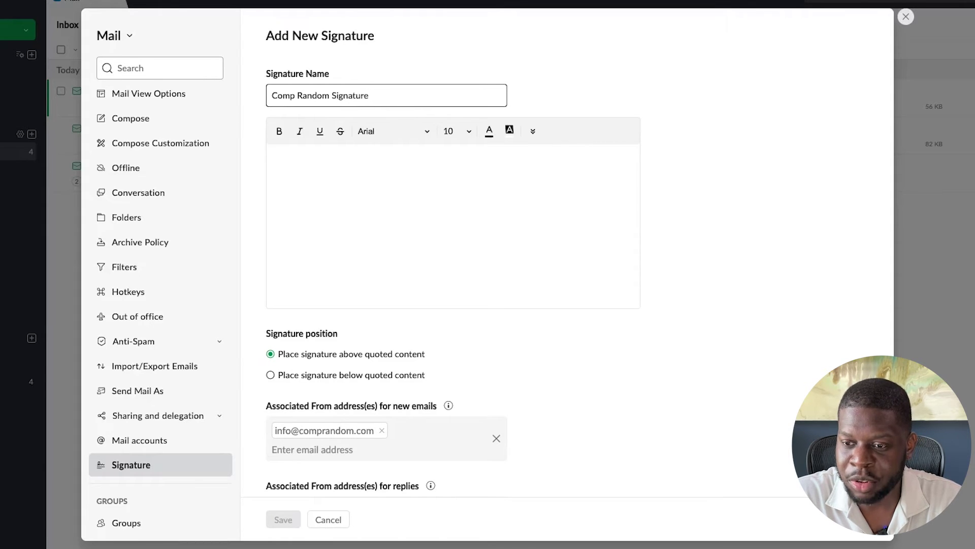
{"action": "left_click", "coordinate": [277, 158]}
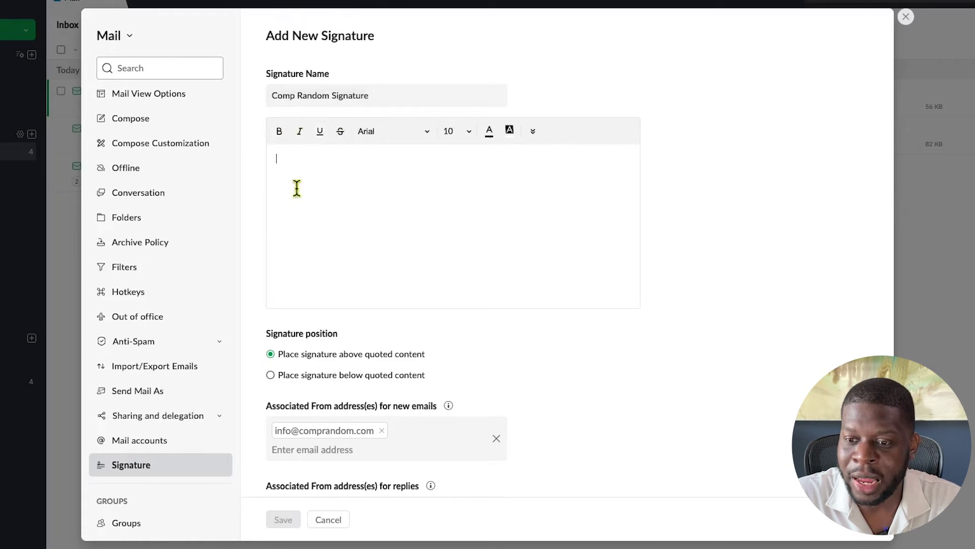
{"action": "left_click", "coordinate": [376, 133]}
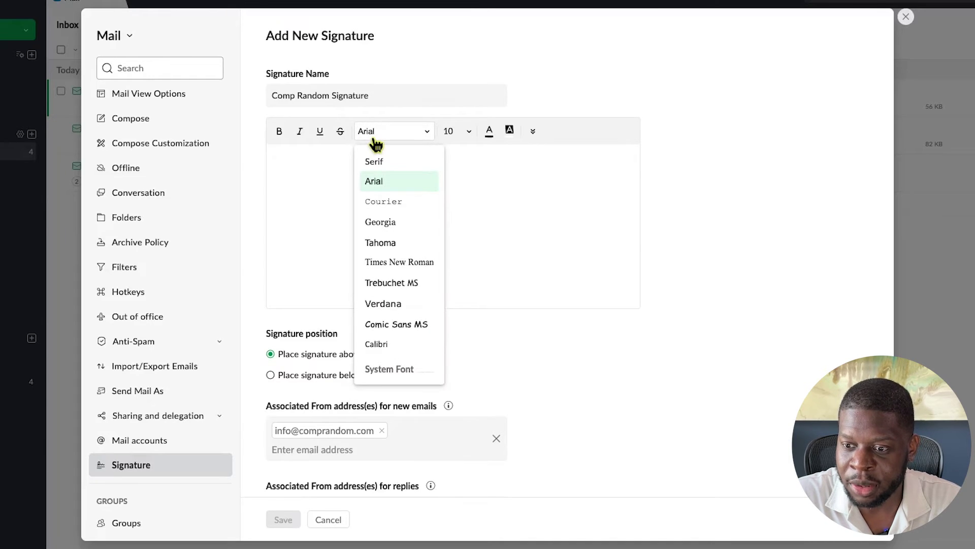
{"action": "left_click", "coordinate": [381, 186]}
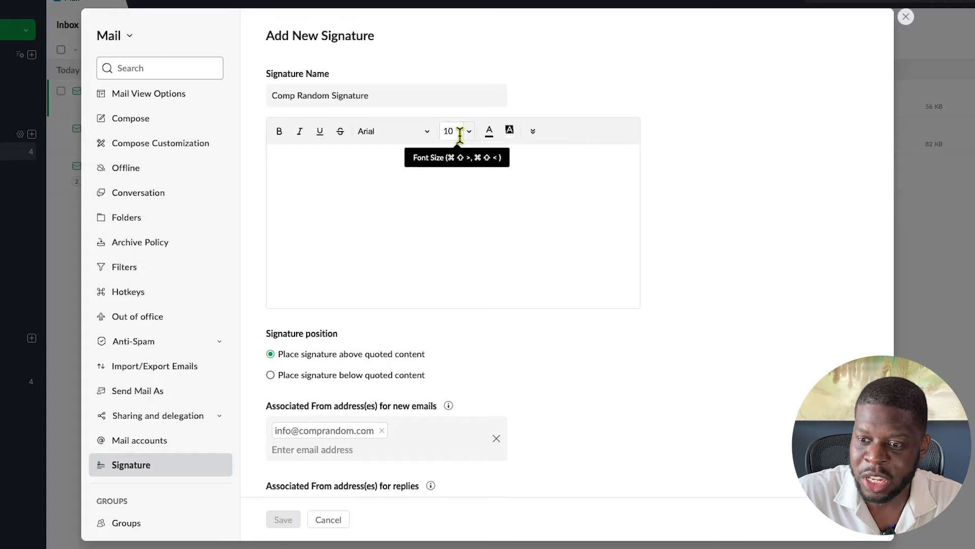
Type the sender's name, 'Founder, Completely Random' and the company e-mail line into the signature body
{"action": "left_click", "coordinate": [351, 158]}
{"action": "key", "text": "Return"}
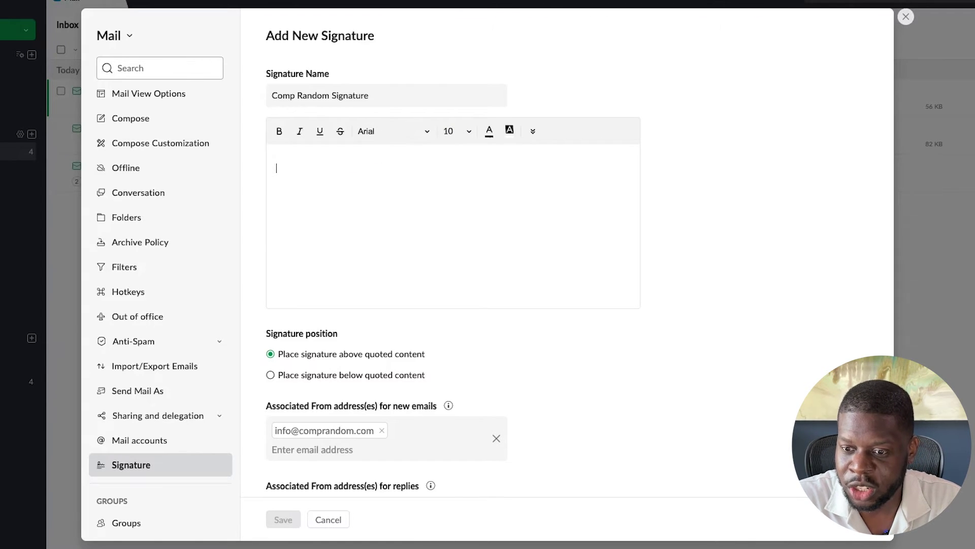
{"action": "type", "text": "Vic"}
{"action": "type", "text": "gtor"}
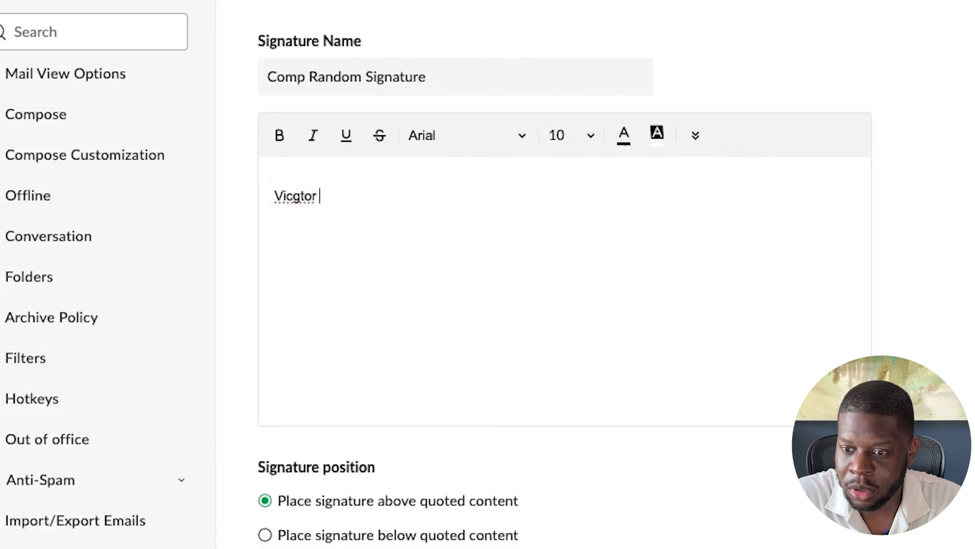
{"action": "key", "text": "BackSpace"}
{"action": "key", "text": "BackSpace"}
{"action": "key", "text": "BackSpace"}
{"action": "key", "text": "BackSpace"}
{"action": "type", "text": "tor"}
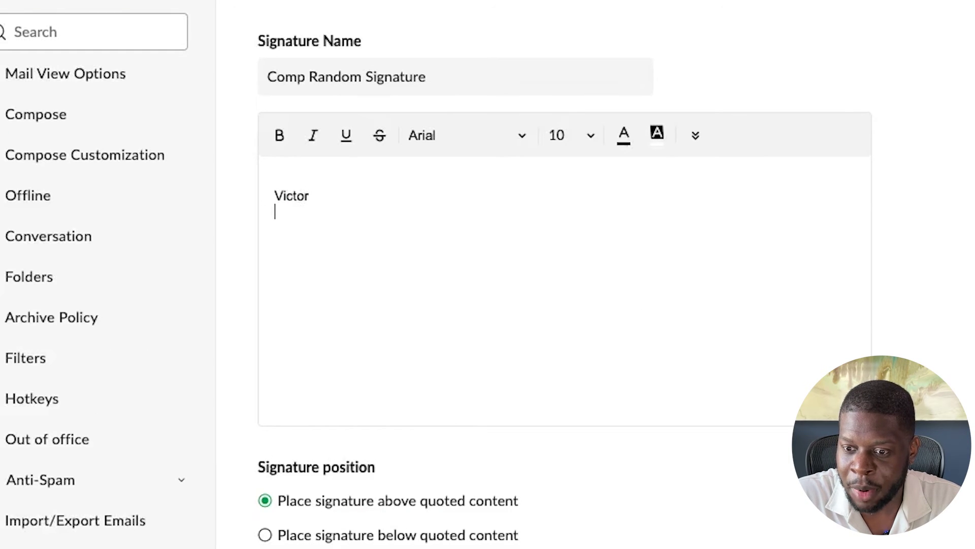
{"action": "type", "text": "C"}
{"action": "key", "text": "BackSpace"}
{"action": "type", "text": "Fouun"}
{"action": "key", "text": "BackSpace"}
{"action": "key", "text": "BackSpace"}
{"action": "type", "text": "nder, Com"}
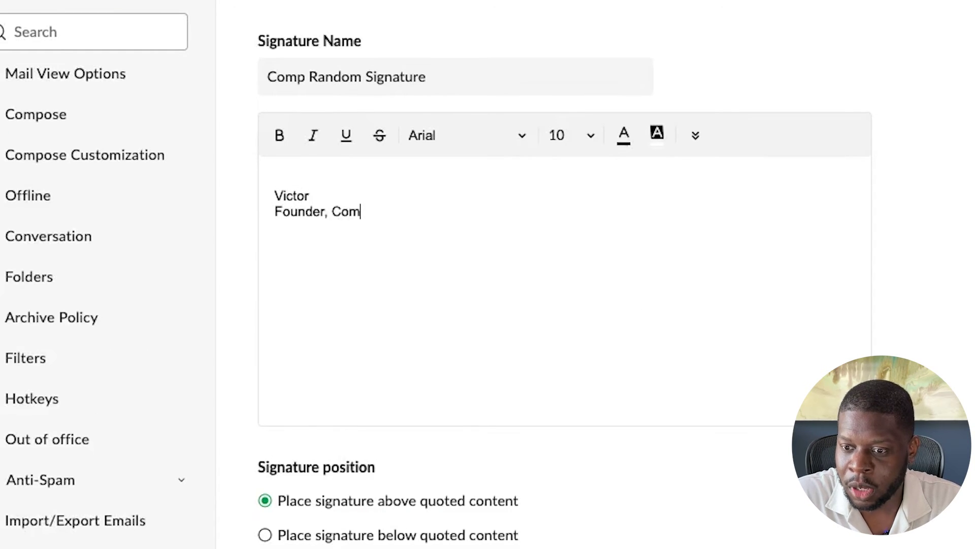
{"action": "type", "text": "pletely R"}
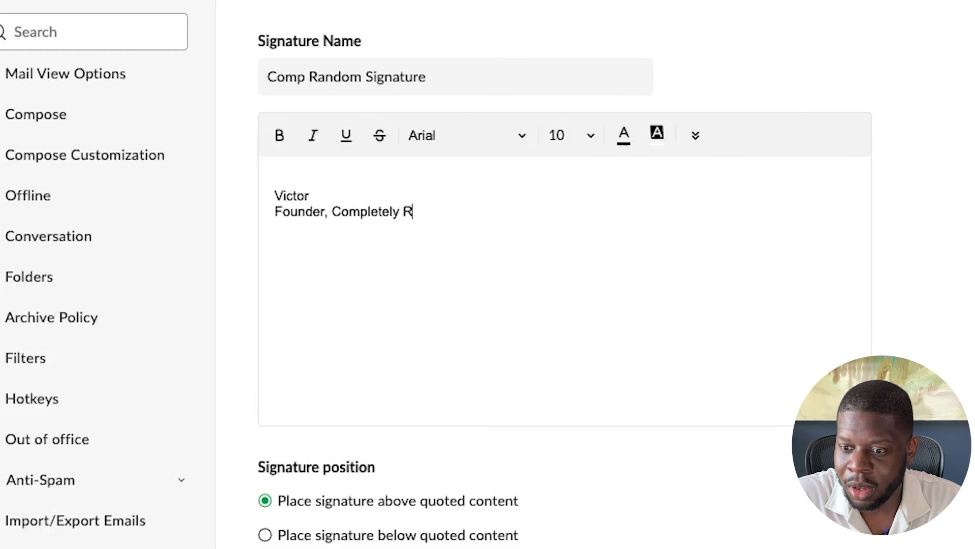
{"action": "type", "text": "andom"}
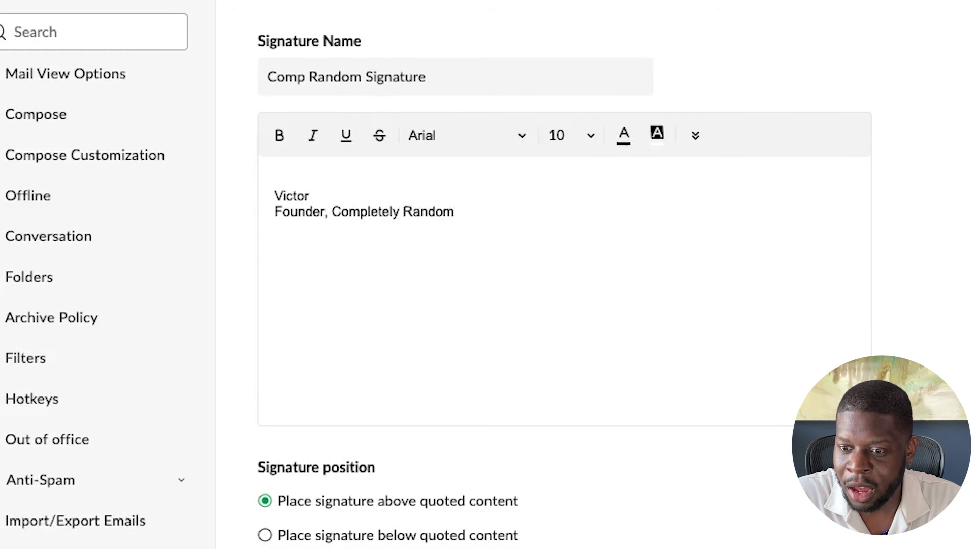
{"action": "key", "text": "Return"}
{"action": "type", "text": "2"}
{"action": "key", "text": "BackSpace"}
{"action": "type", "text": "3"}
{"action": "key", "text": "BackSpace"}
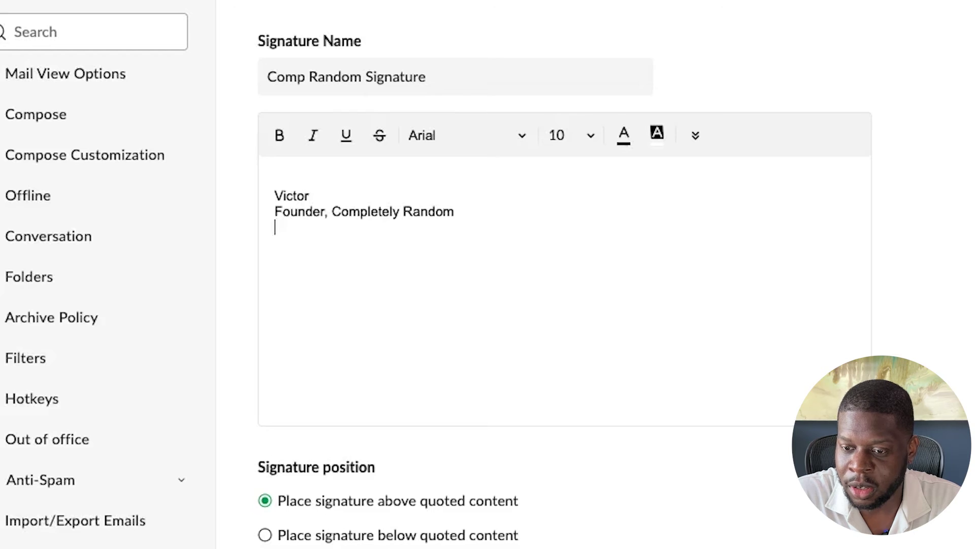
{"action": "type", "text": "3"}
{"action": "key", "text": "BackSpace"}
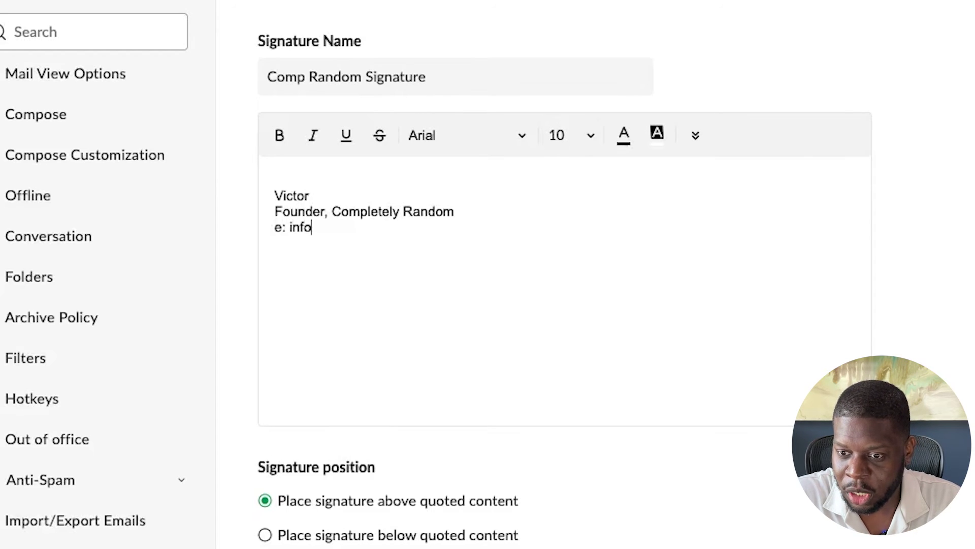
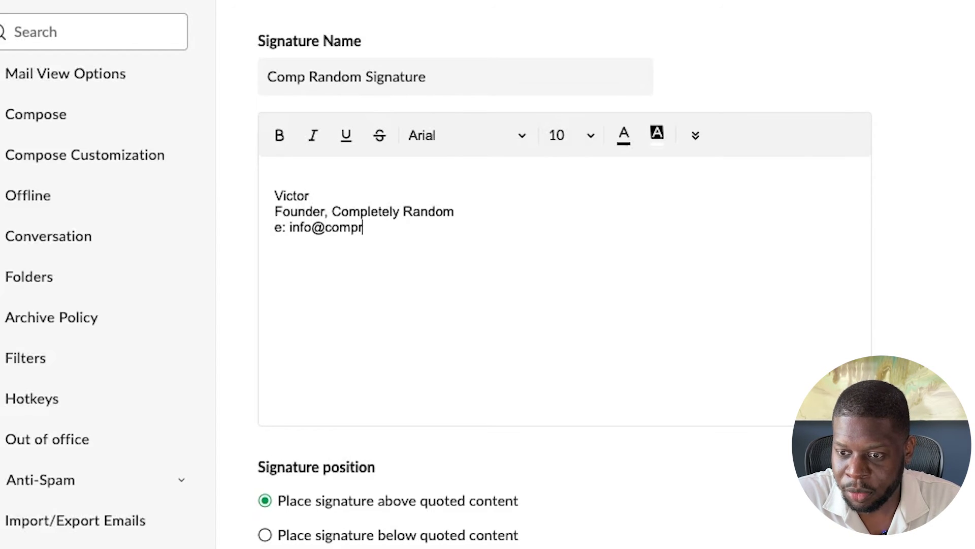
{"action": "key", "text": "Return"}
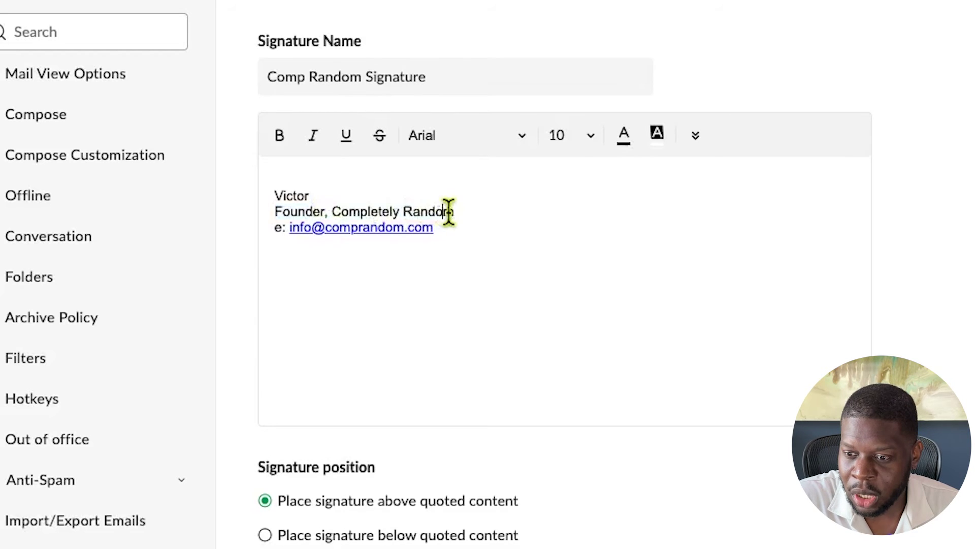
Make 'Completely Random' bold in the signature text
{"action": "left_click_drag", "start_coordinate": [457, 212], "coordinate": [331, 212]}
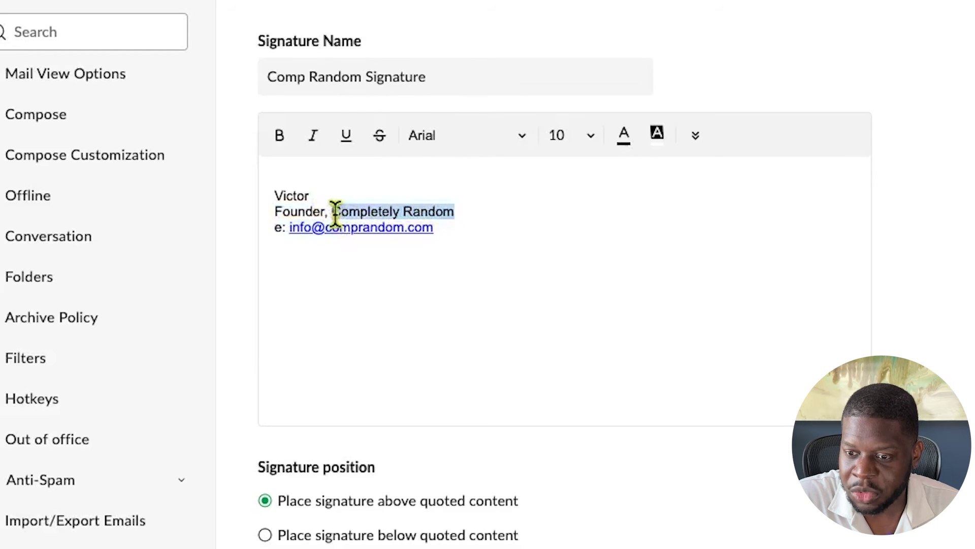
{"action": "left_click", "coordinate": [279, 136]}
{"action": "left_click", "coordinate": [438, 263]}
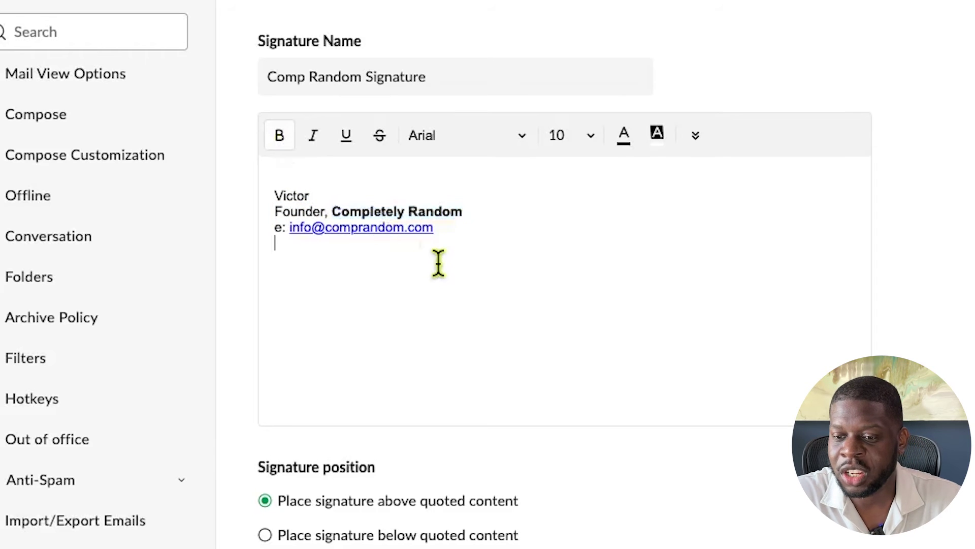
{"action": "scroll", "coordinate": [294, 424], "scroll_direction": "down", "scroll_amount": 3}
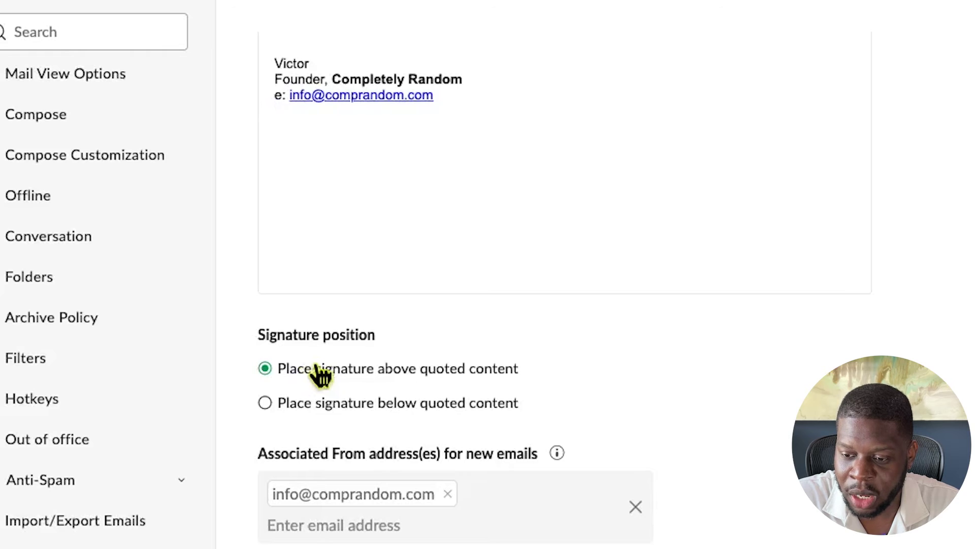
{"action": "scroll", "coordinate": [355, 432], "scroll_direction": "down", "scroll_amount": 1}
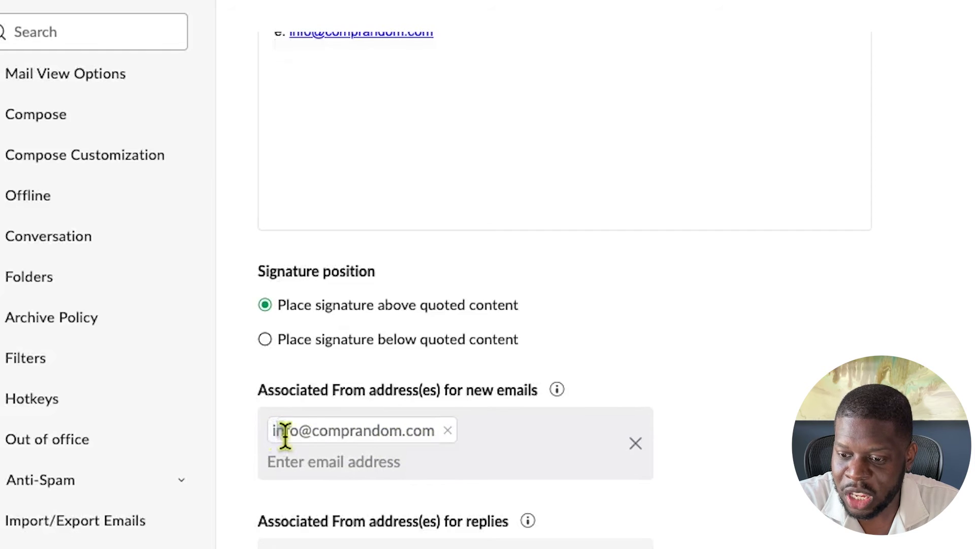
Remove the company address from the 'Associated From address(es) for new emails' field
{"action": "left_click_drag", "start_coordinate": [277, 436], "coordinate": [407, 442]}
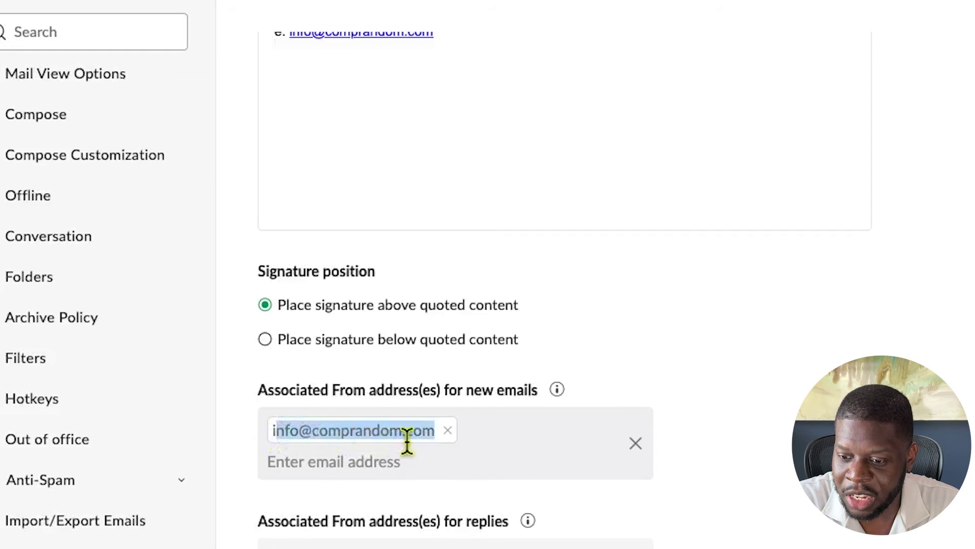
{"action": "left_click", "coordinate": [447, 431]}
{"action": "scroll", "coordinate": [444, 457], "scroll_direction": "up", "scroll_amount": 3}
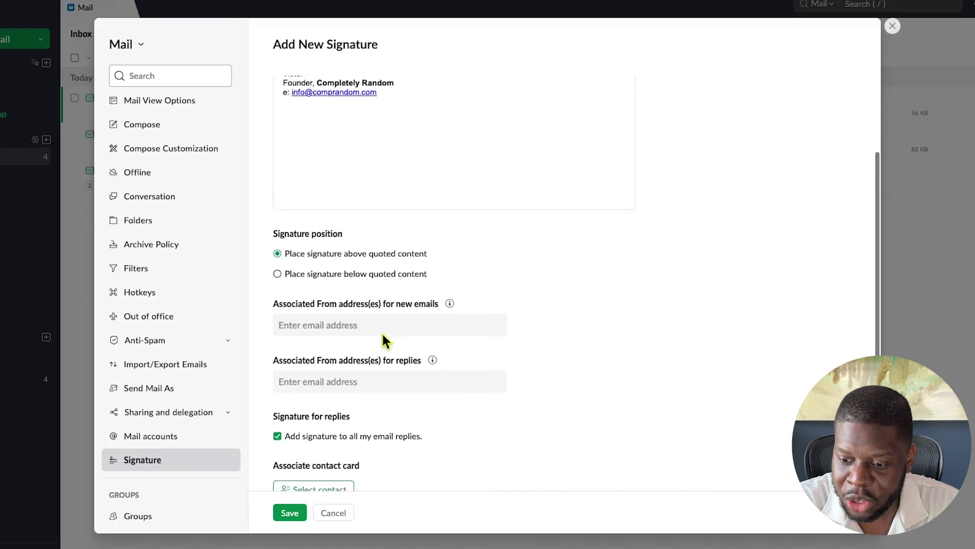
{"action": "scroll", "coordinate": [382, 336], "scroll_direction": "down", "scroll_amount": 1}
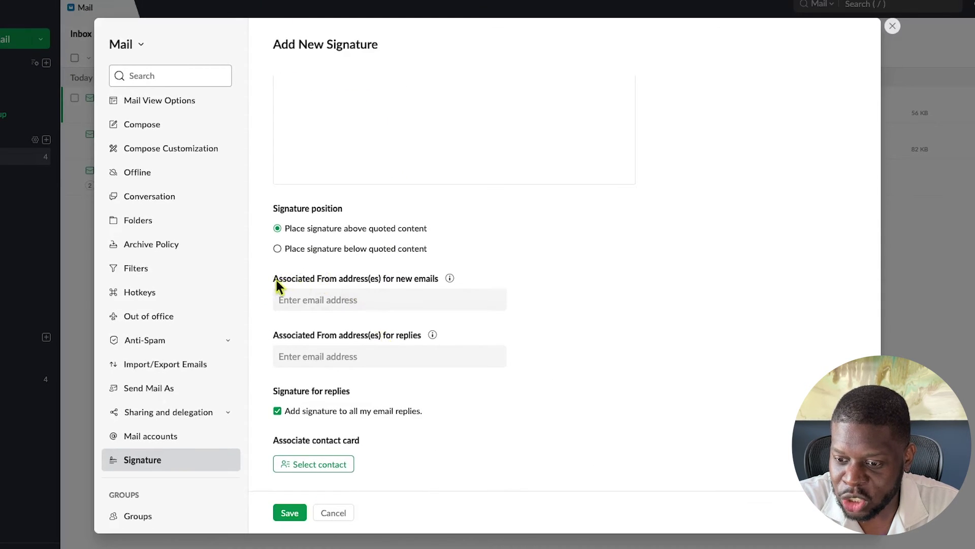
Re-add the company address for new emails and save the Comp Random Signature
{"action": "left_click", "coordinate": [377, 296]}
{"action": "left_click", "coordinate": [365, 343]}
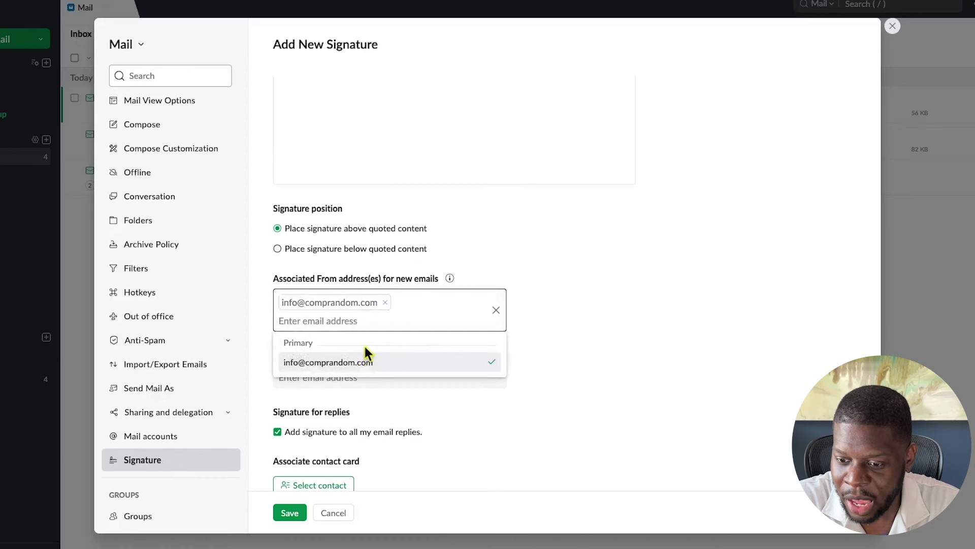
{"action": "left_click", "coordinate": [539, 329]}
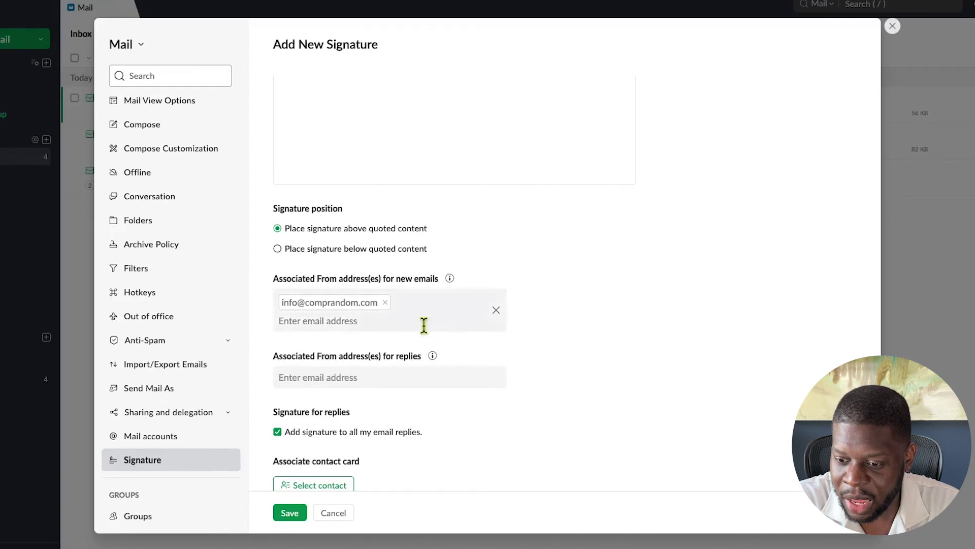
{"action": "scroll", "coordinate": [424, 322], "scroll_direction": "down", "scroll_amount": 1}
{"action": "left_click", "coordinate": [288, 512]}
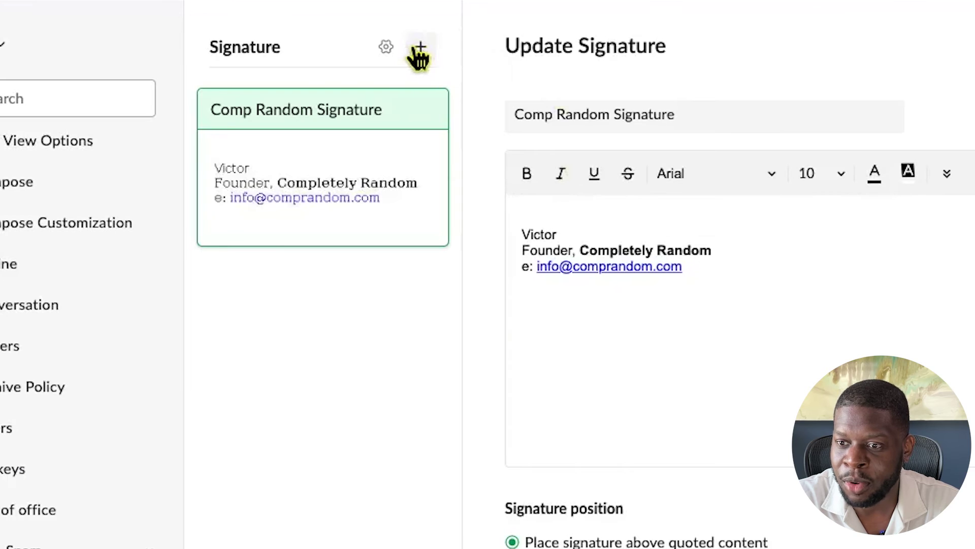
Add a second signature, named after the sender, with the 'Founder, Completely Random' and company e-mail lines
{"action": "left_click", "coordinate": [420, 49]}
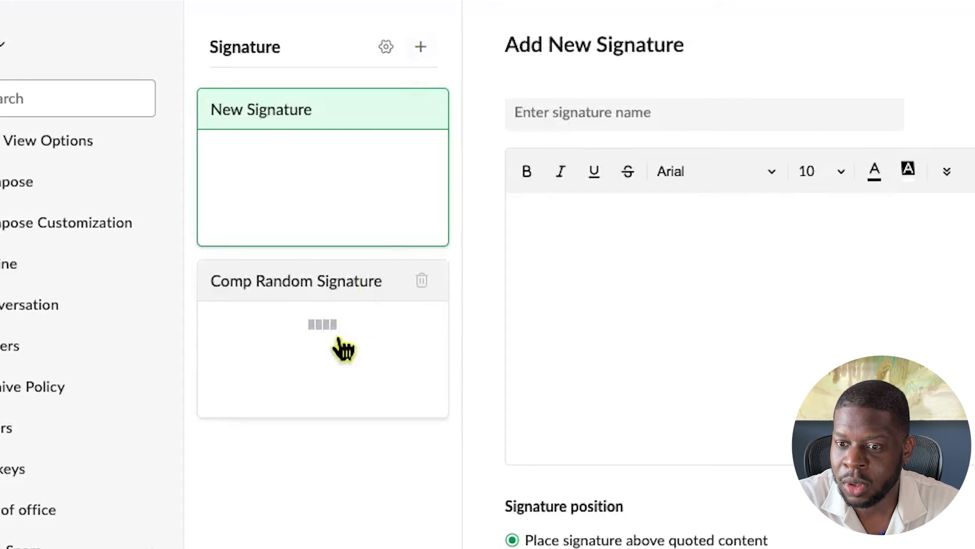
{"action": "left_click", "coordinate": [532, 112]}
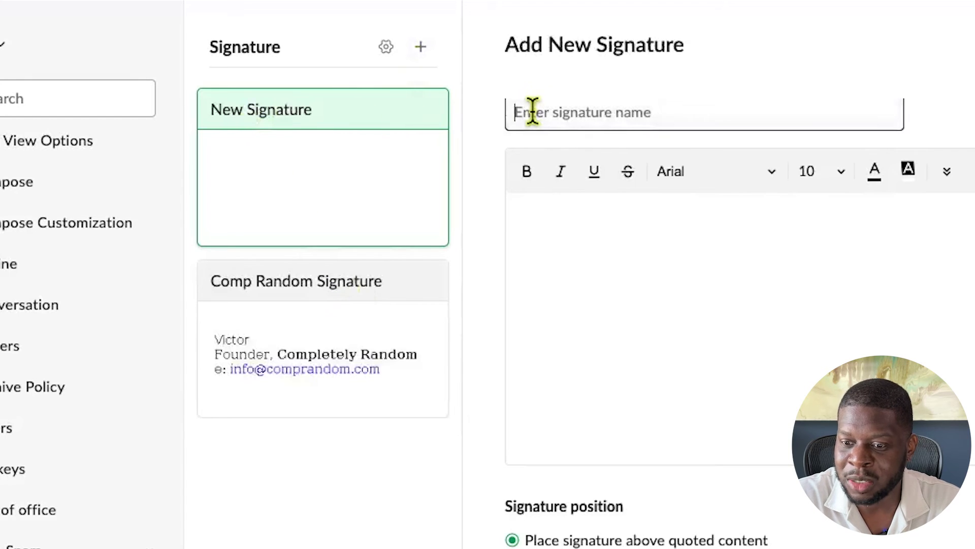
{"action": "type", "text": "Victor's"}
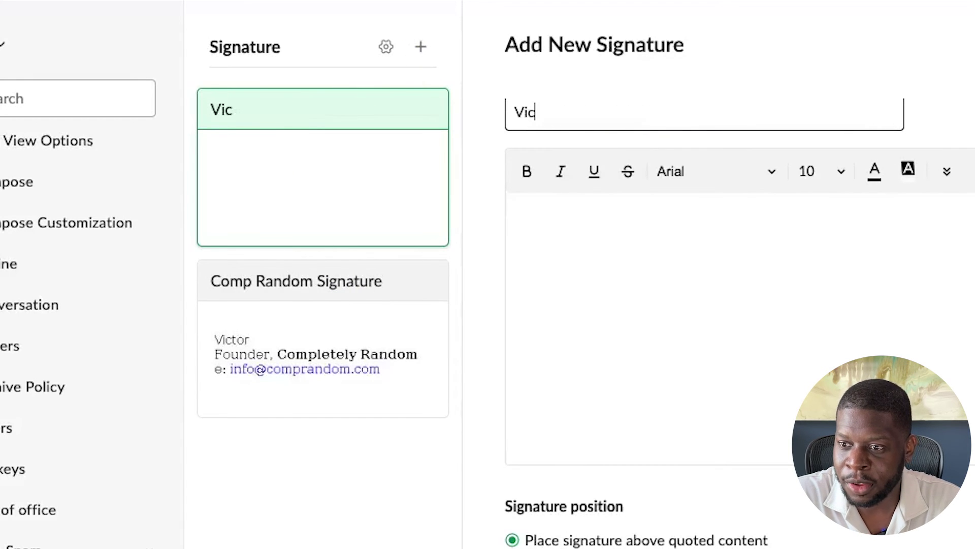
{"action": "type", "text": " Signature"}
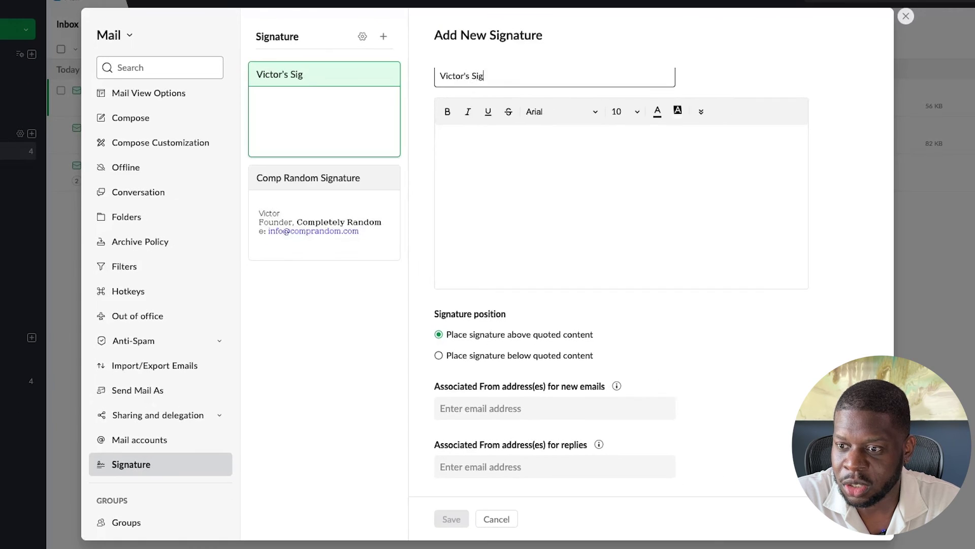
{"action": "left_click", "coordinate": [477, 143]}
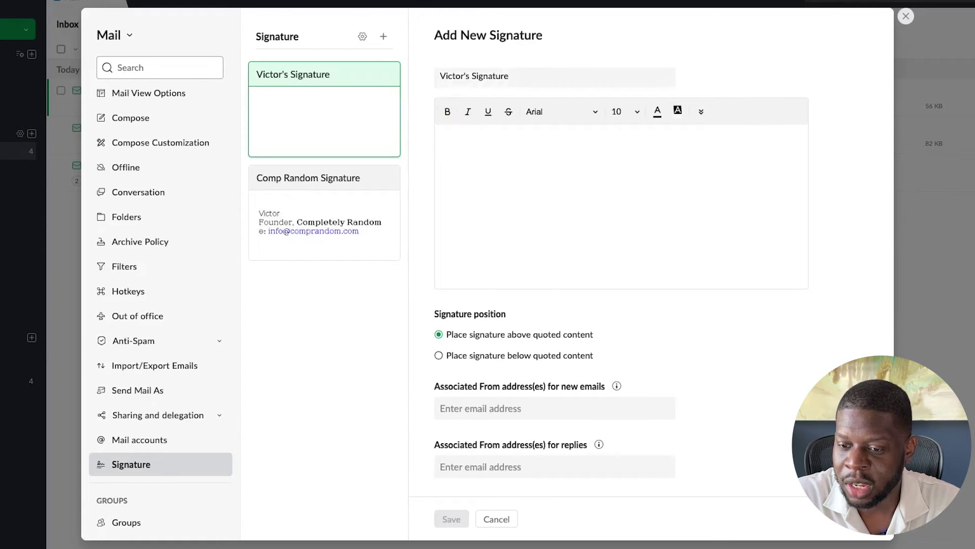
{"action": "type", "text": "Victor "}
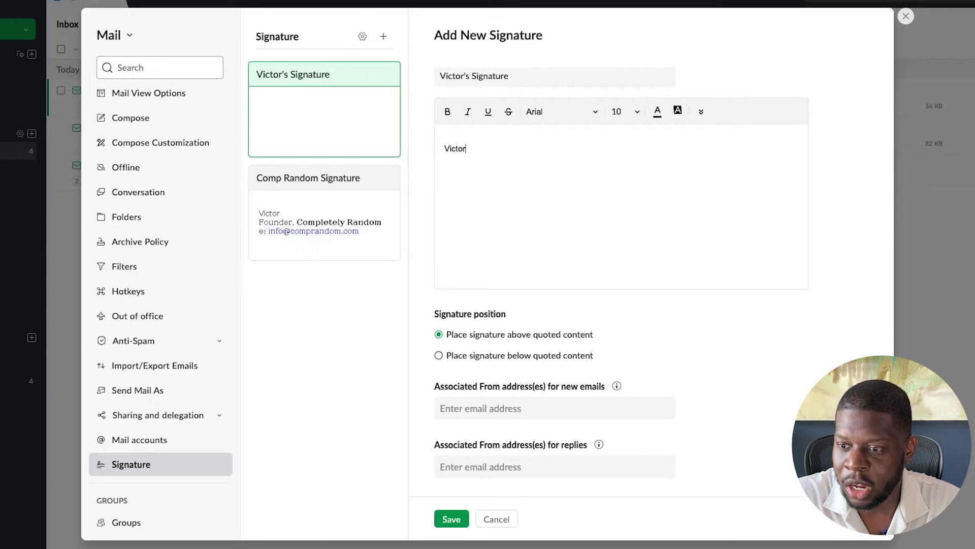
{"action": "type", "text": "Founder,"}
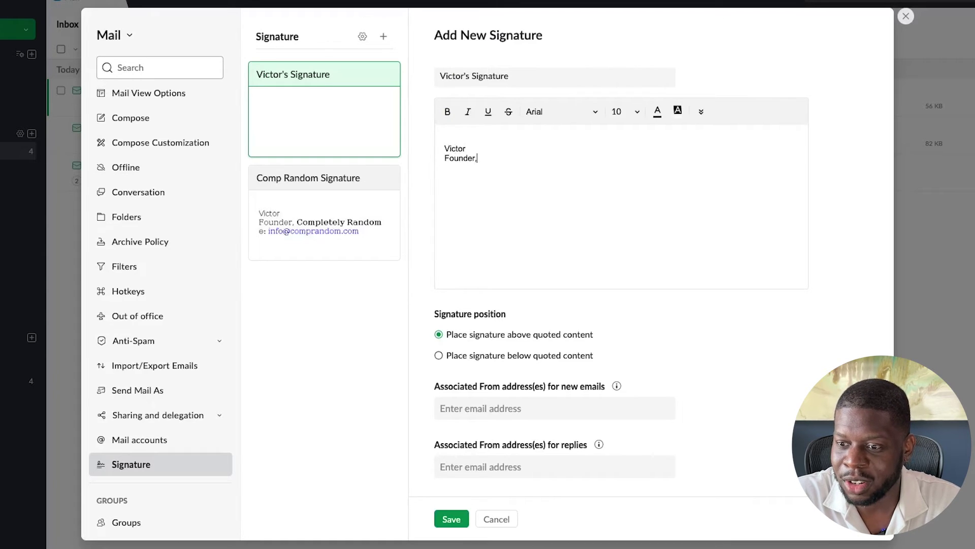
{"action": "type", "text": " Complet"}
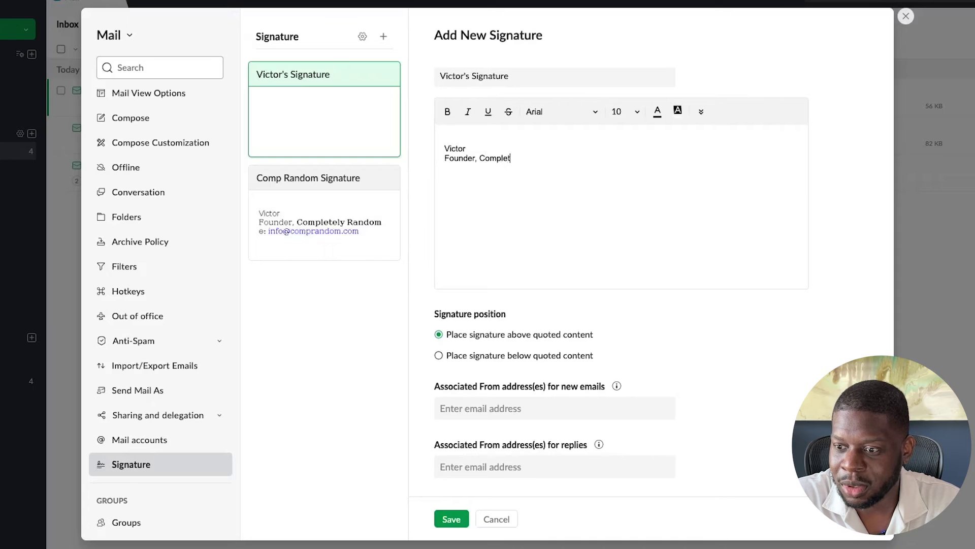
{"action": "type", "text": "ely Random"}
{"action": "key", "text": "Return"}
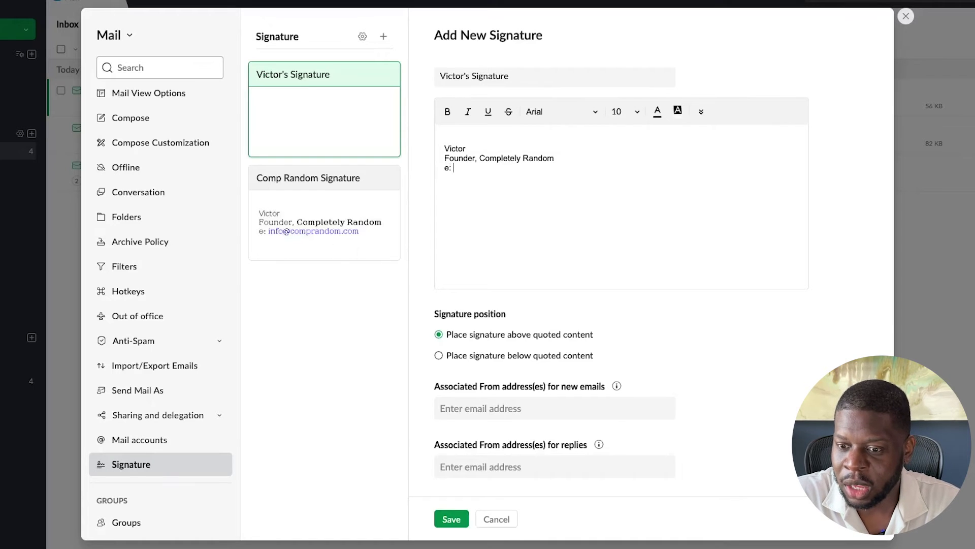
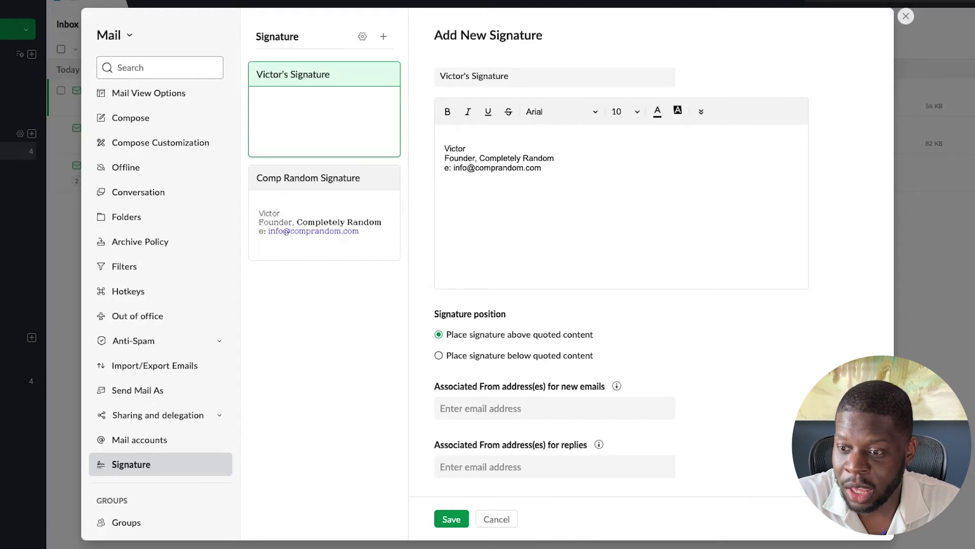
{"action": "key", "text": "Return"}
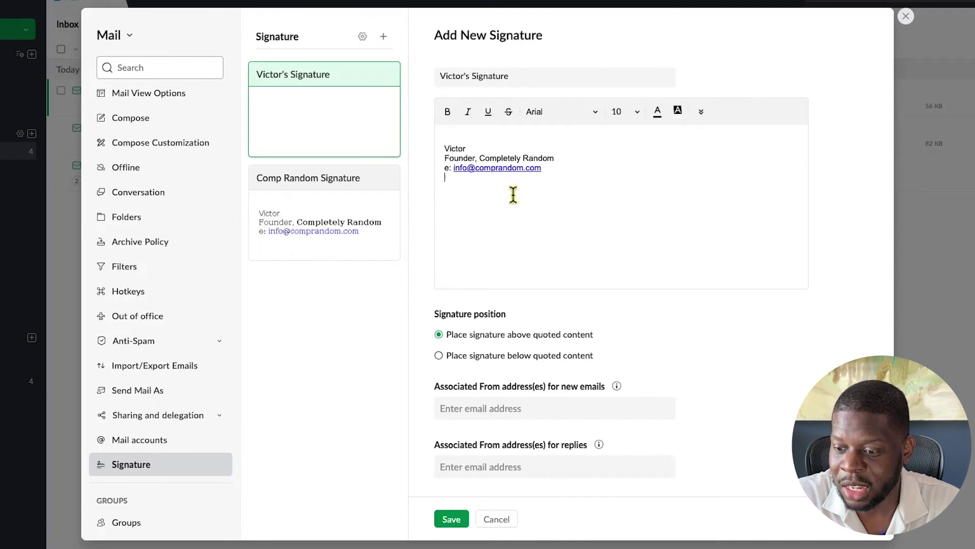
Tie the second signature to the primary address for new emails and save it
{"action": "scroll", "coordinate": [514, 196], "scroll_direction": "down", "scroll_amount": 1}
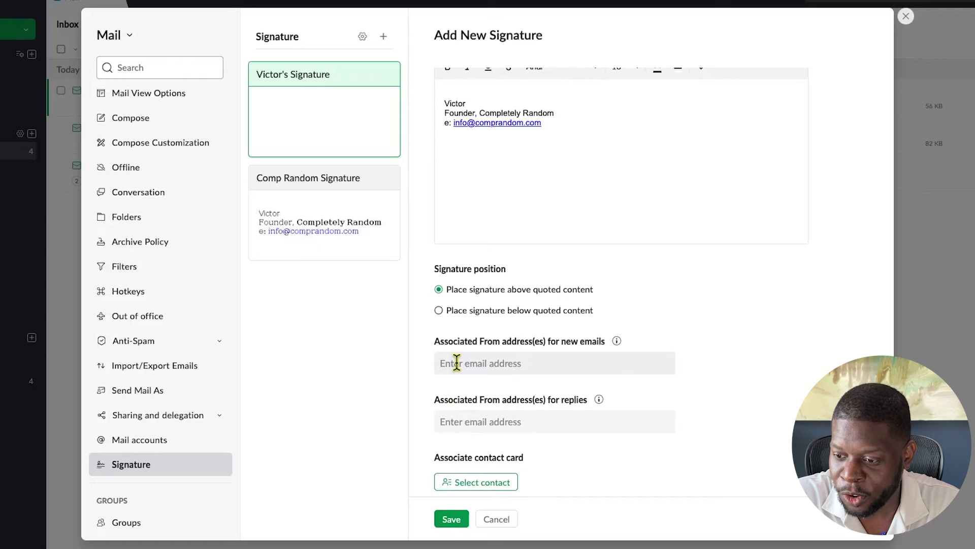
{"action": "left_click", "coordinate": [457, 363]}
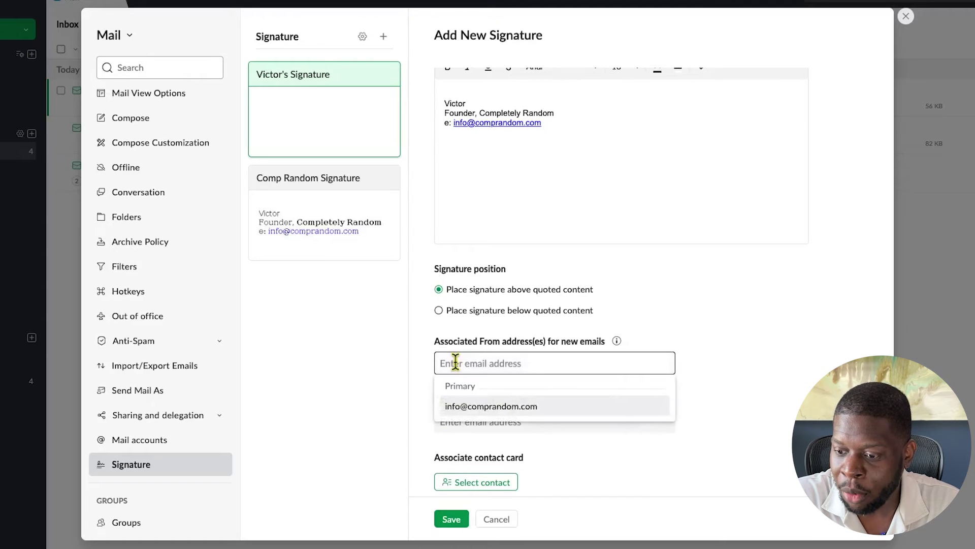
{"action": "left_click", "coordinate": [465, 409]}
{"action": "left_click", "coordinate": [413, 409]}
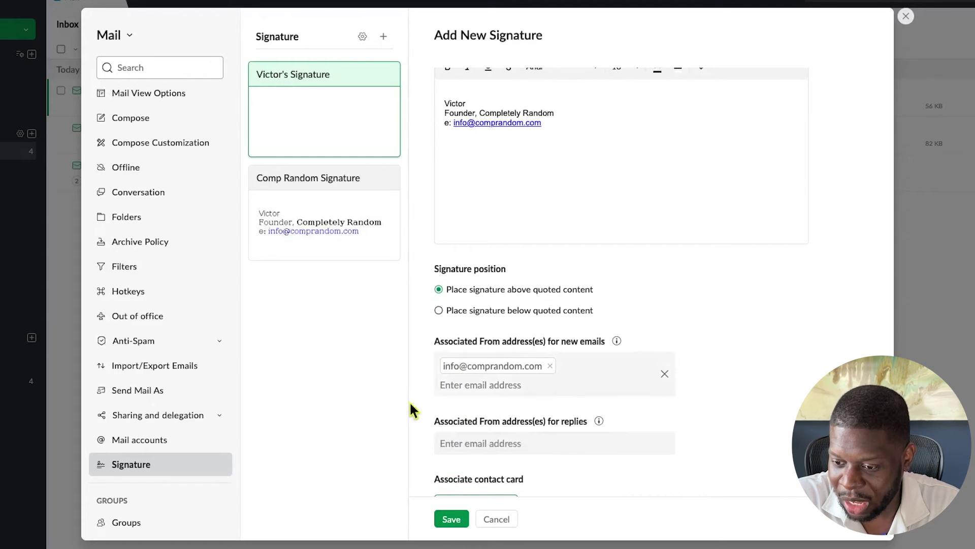
{"action": "left_click", "coordinate": [451, 519]}
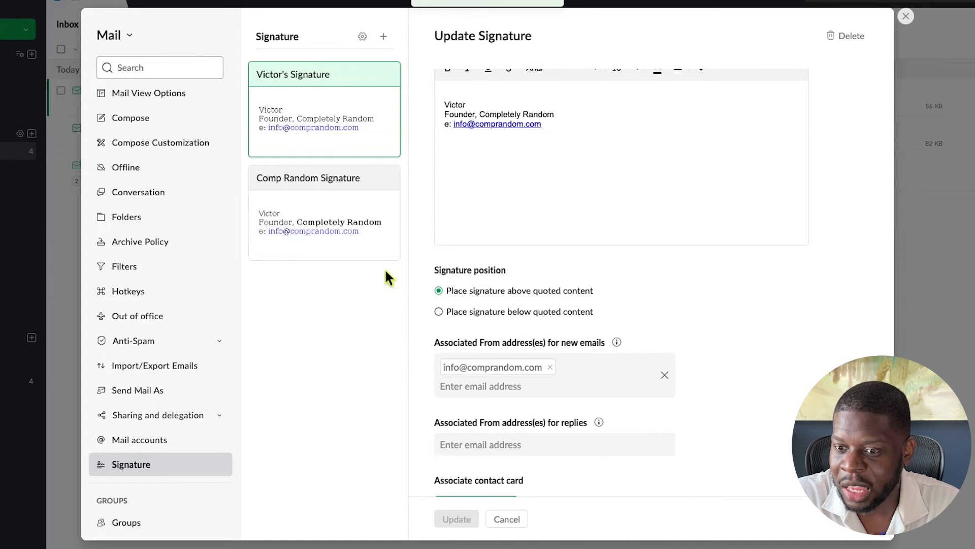
Change the Comp Random Signature's first line to 'Completely Random Info' and delete the founder line
{"action": "left_click", "coordinate": [341, 211]}
{"action": "scroll", "coordinate": [502, 206], "scroll_direction": "up", "scroll_amount": 2}
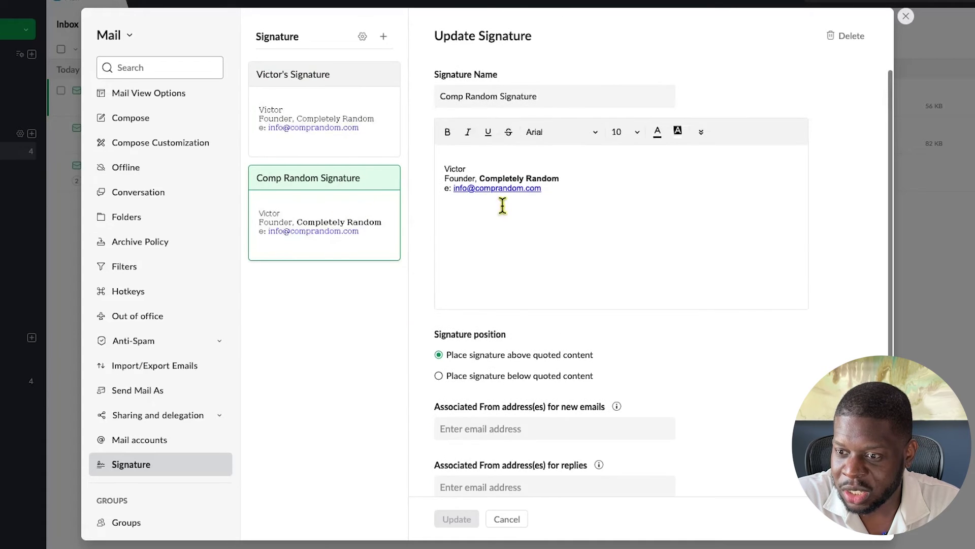
{"action": "double_click", "coordinate": [456, 169]}
{"action": "type", "text": "Completely Random Info"}
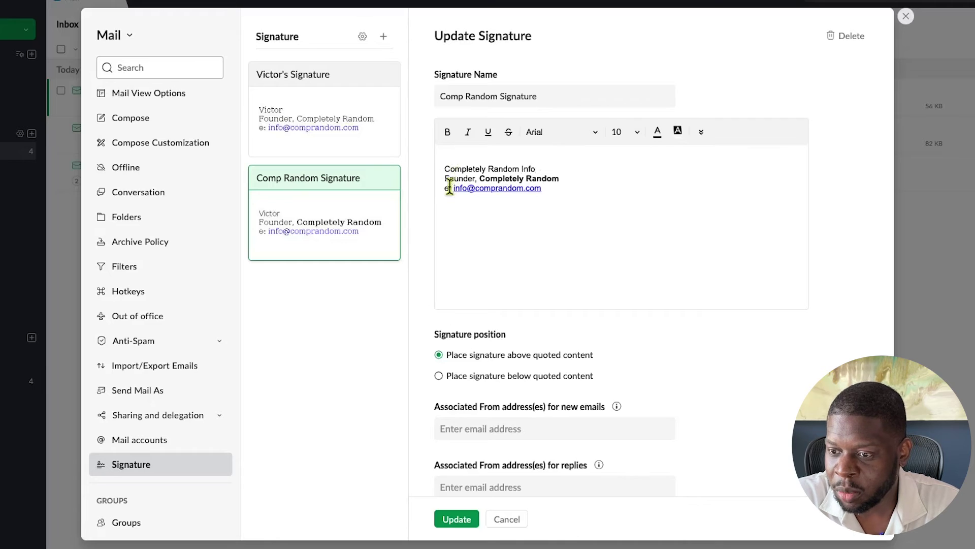
{"action": "left_click_drag", "start_coordinate": [480, 178], "coordinate": [445, 177]}
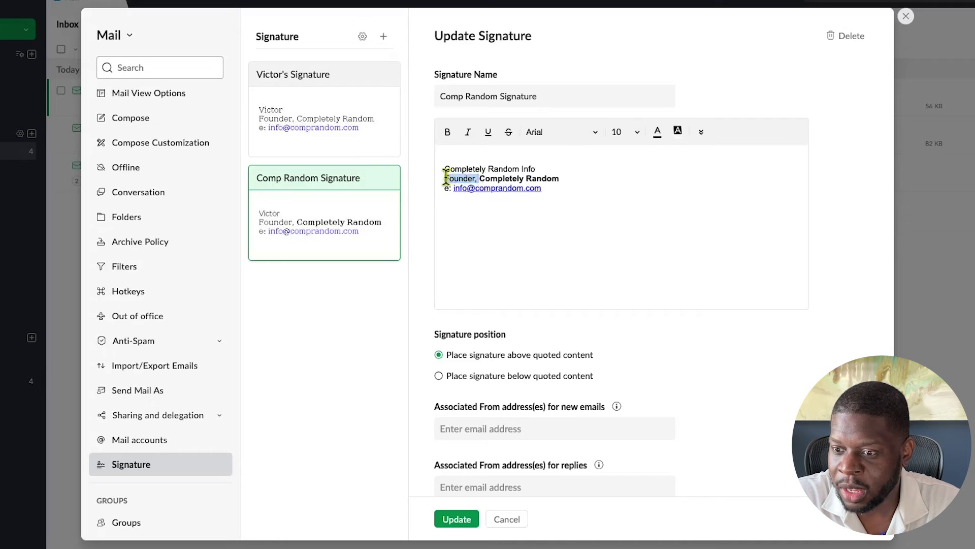
{"action": "key", "text": "BackSpace"}
{"action": "triple_click", "coordinate": [503, 178]}
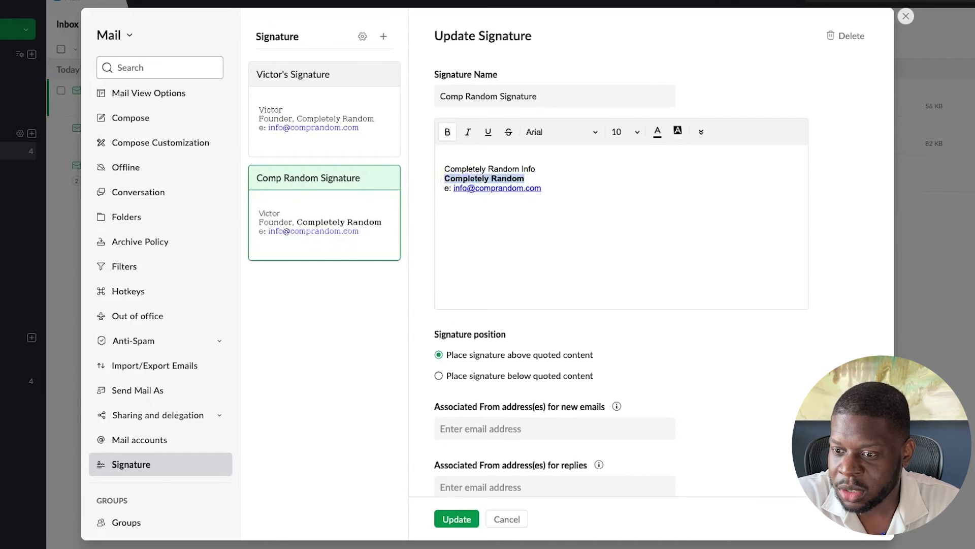
{"action": "key", "text": "BackSpace"}
{"action": "scroll", "coordinate": [507, 195], "scroll_direction": "down", "scroll_amount": 3}
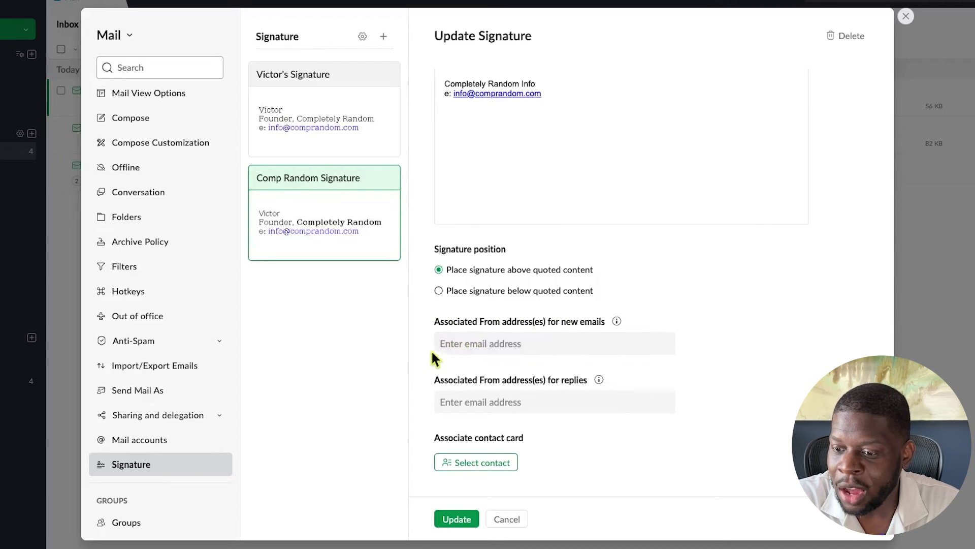
Link the Comp Random Signature to the primary address for new emails and update it
{"action": "mouse_move", "coordinate": [391, 240]}
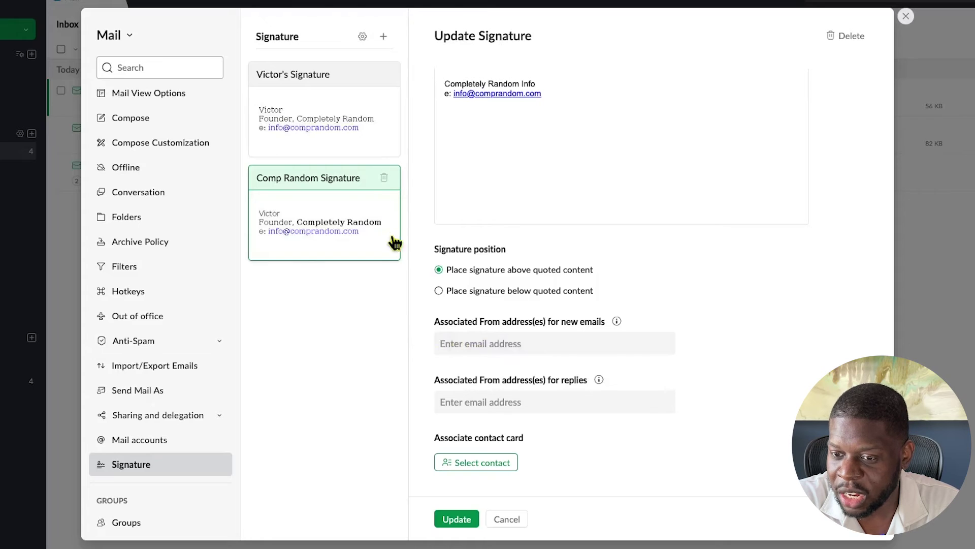
{"action": "left_click", "coordinate": [459, 343]}
{"action": "left_click", "coordinate": [464, 386]}
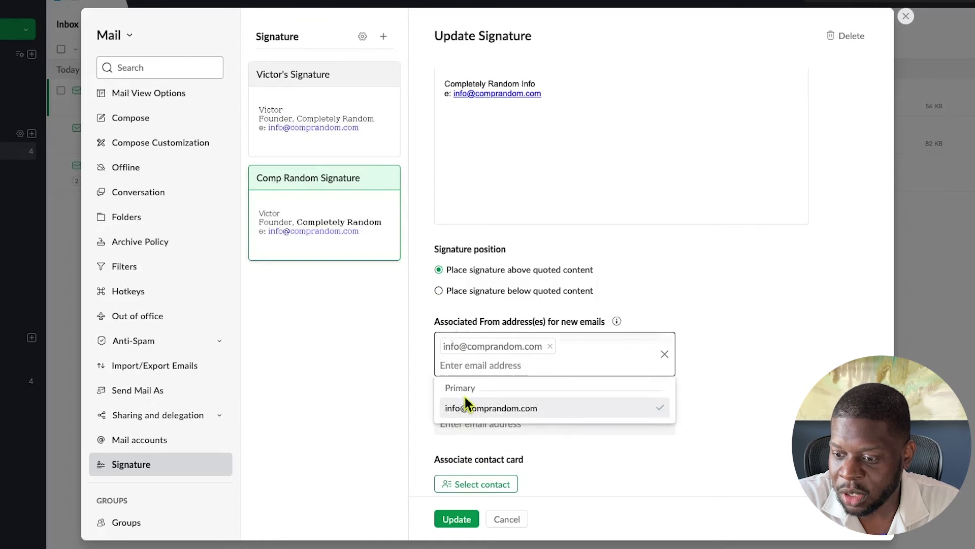
{"action": "left_click", "coordinate": [426, 387]}
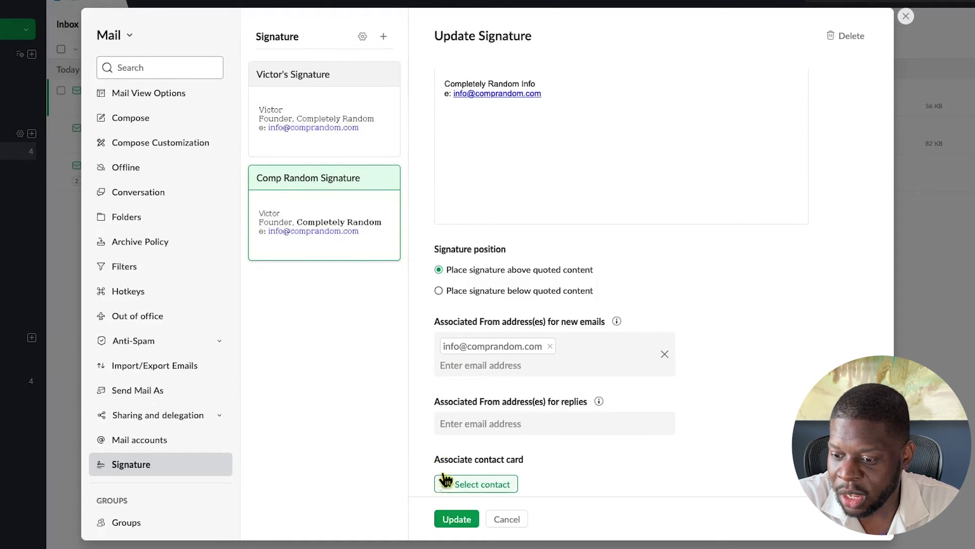
{"action": "scroll", "coordinate": [437, 452], "scroll_direction": "down", "scroll_amount": 1}
{"action": "left_click", "coordinate": [457, 518]}
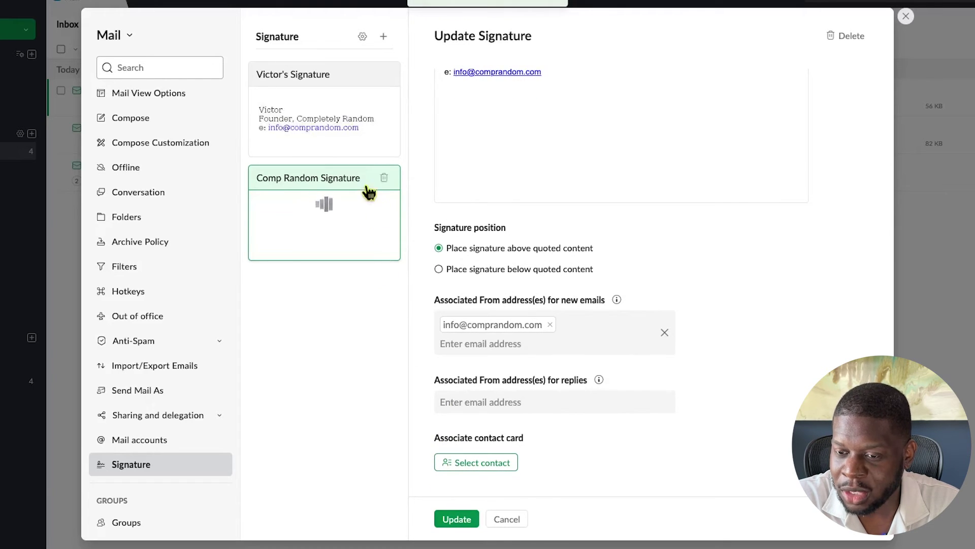
Review the personal signature, then delete it and confirm the deletion
{"action": "left_click", "coordinate": [344, 120]}
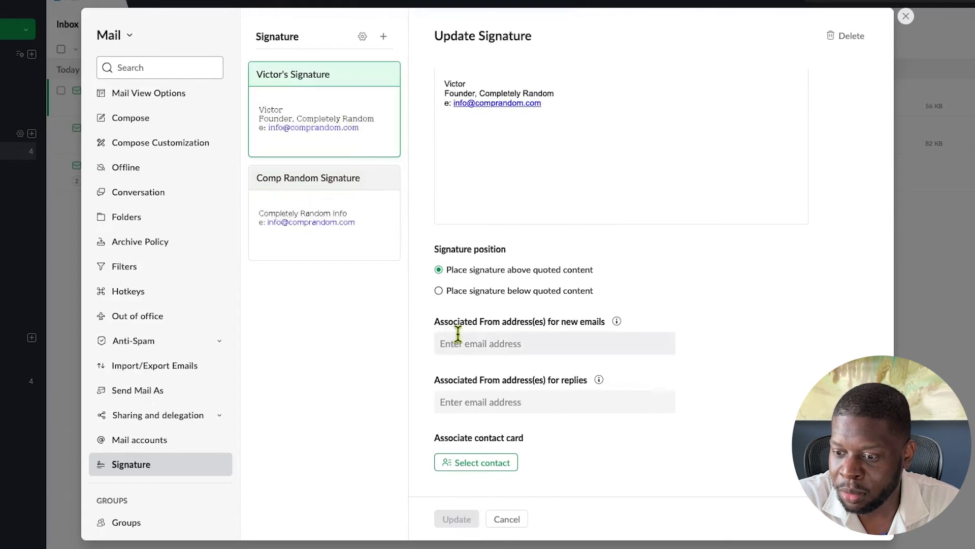
{"action": "left_click", "coordinate": [444, 340]}
{"action": "left_click", "coordinate": [426, 337]}
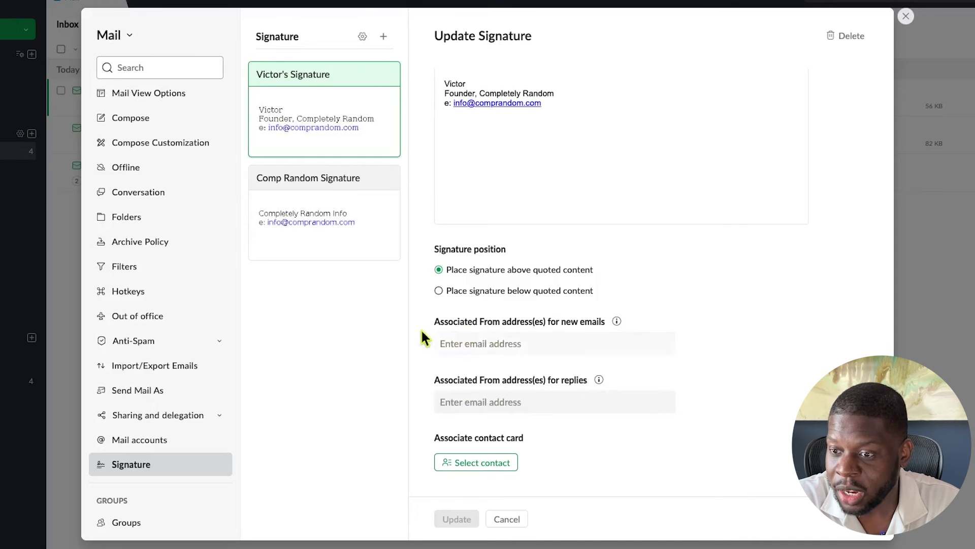
{"action": "left_click", "coordinate": [376, 240]}
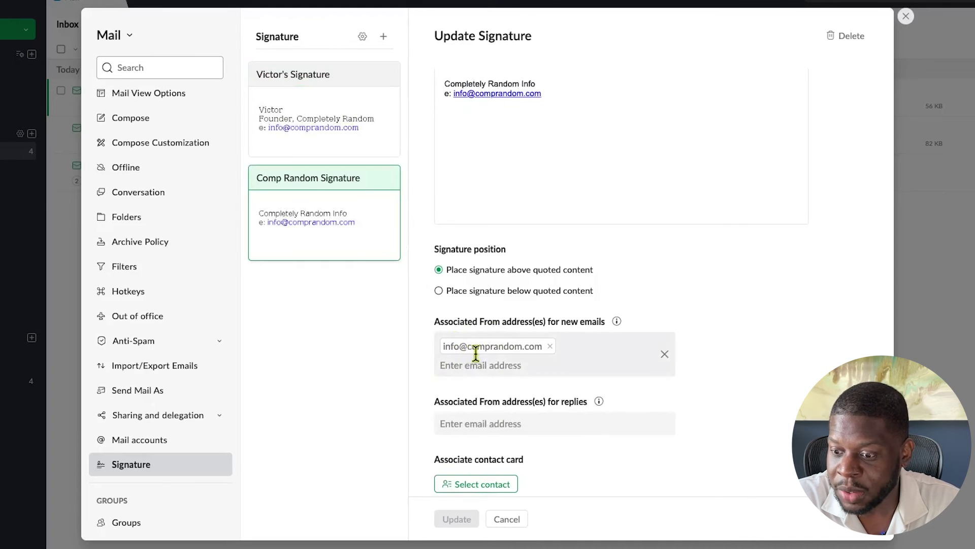
{"action": "left_click", "coordinate": [383, 152]}
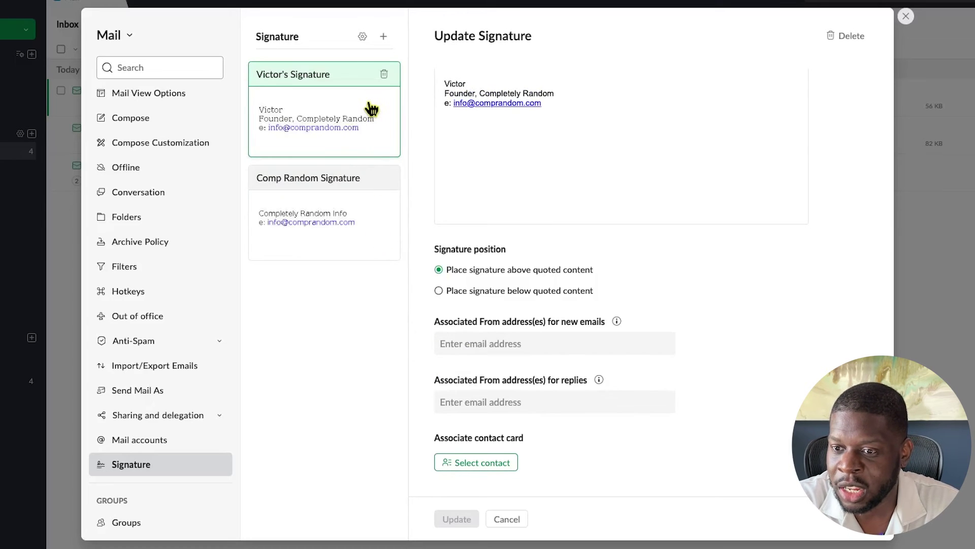
{"action": "left_click", "coordinate": [385, 80]}
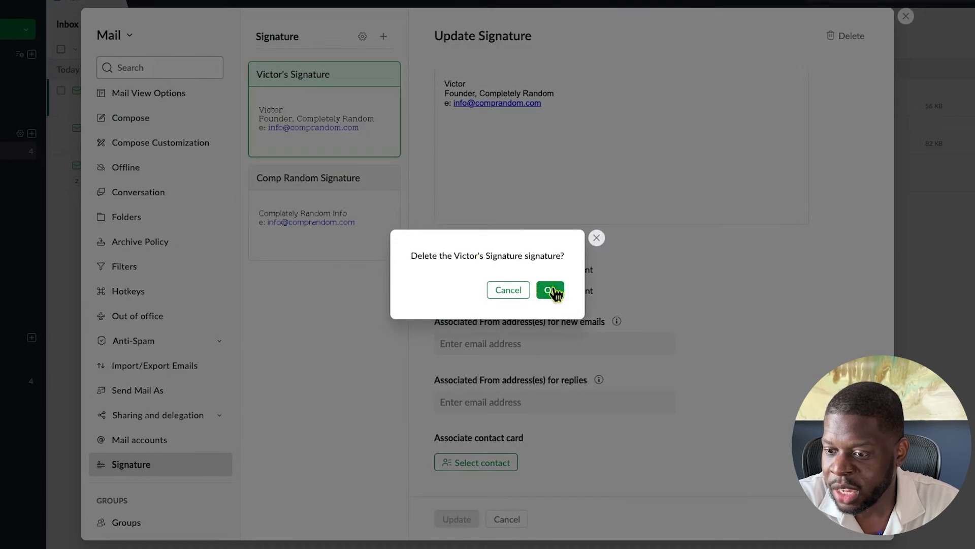
{"action": "left_click", "coordinate": [553, 291]}
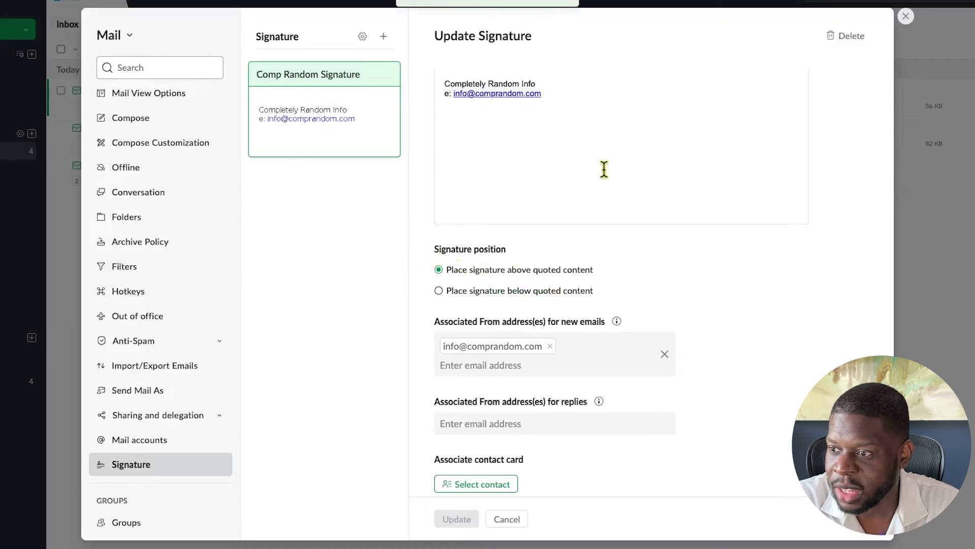
Leave Settings and start a new e-mail addressed to the Gmail recipient
{"action": "left_click", "coordinate": [906, 17]}
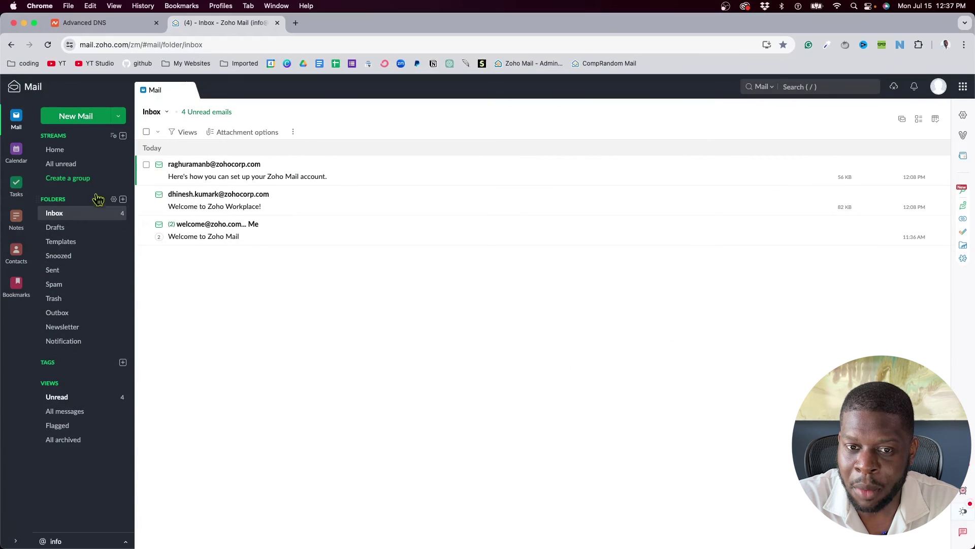
{"action": "left_click", "coordinate": [76, 118]}
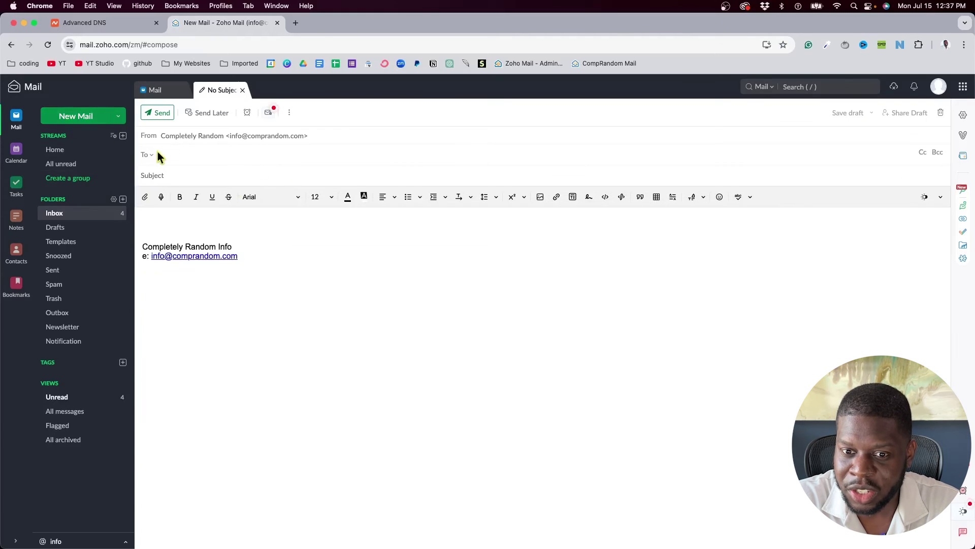
{"action": "left_click", "coordinate": [183, 213]}
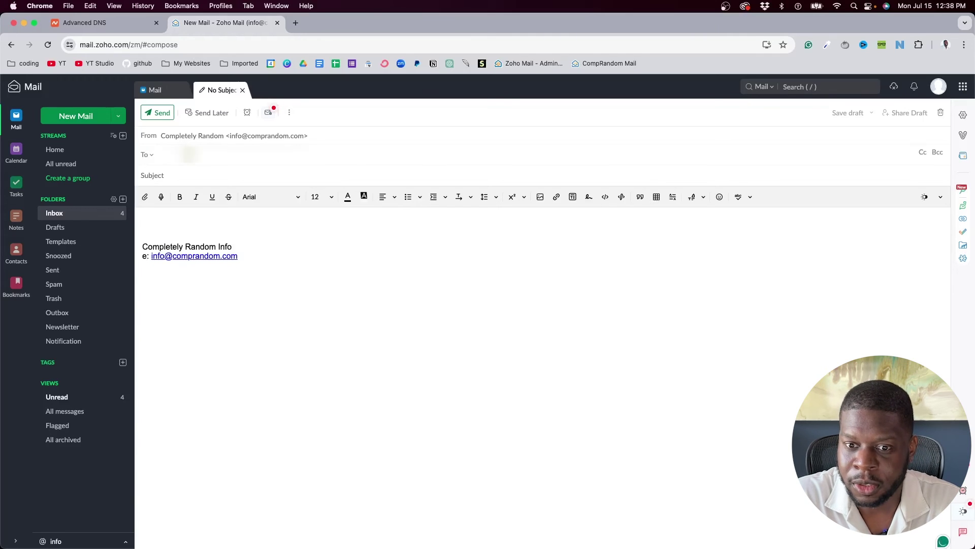
{"action": "key", "text": "Return"}
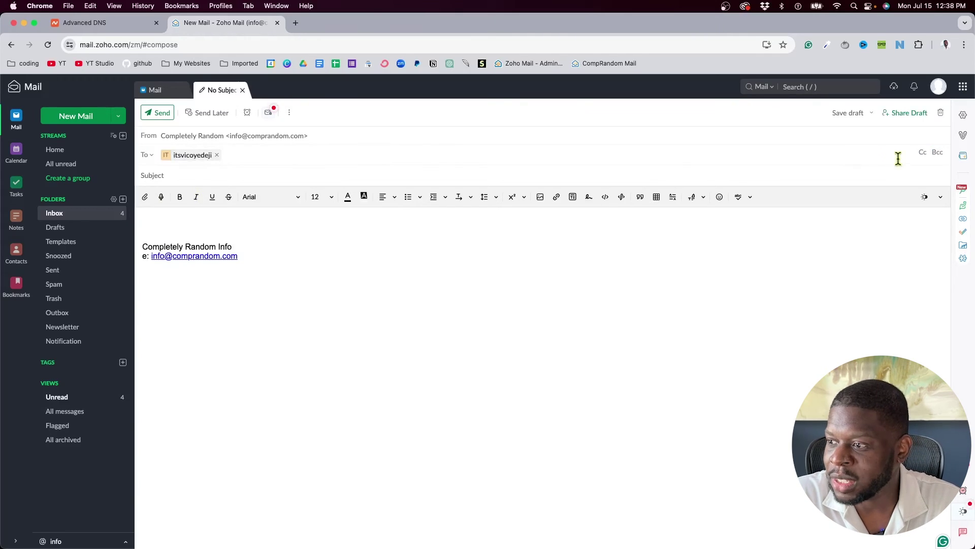
{"action": "left_click", "coordinate": [923, 154]}
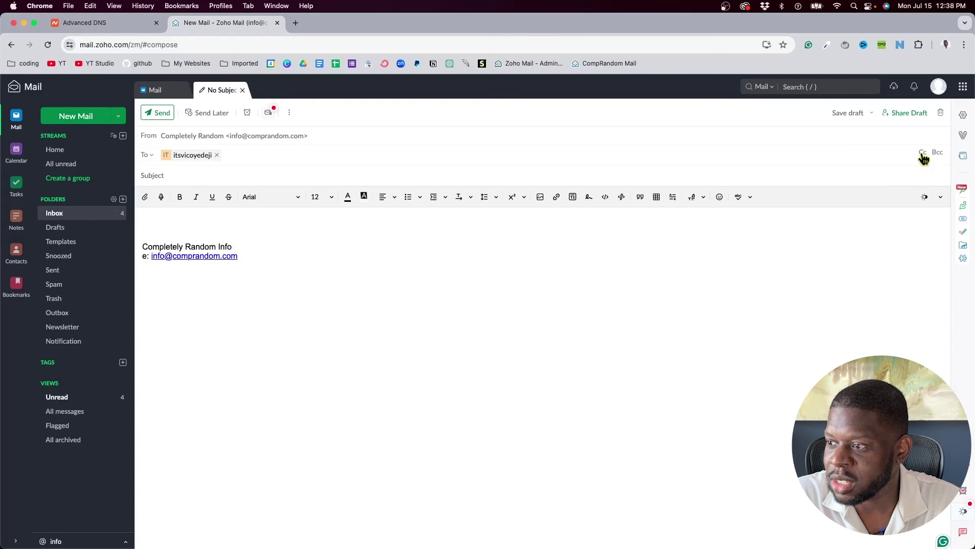
{"action": "left_click", "coordinate": [936, 152]}
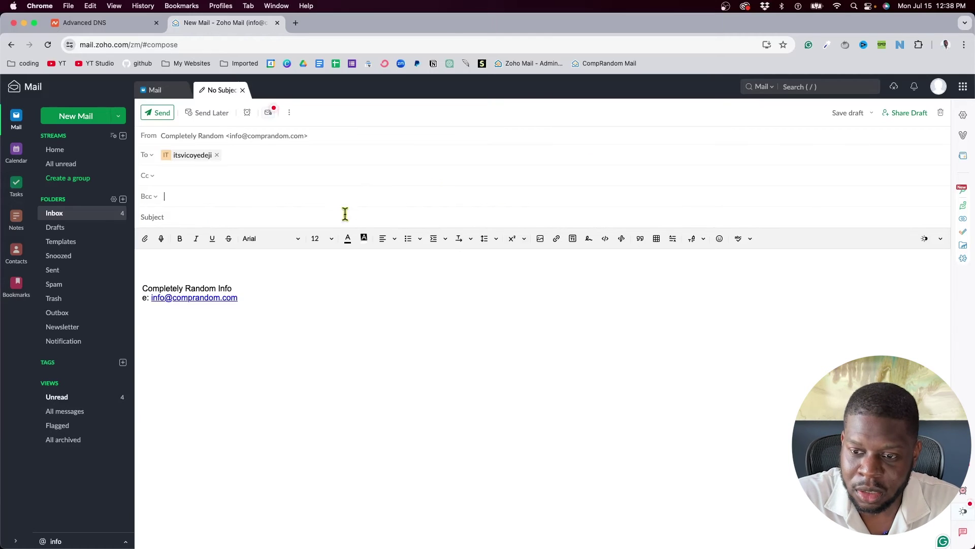
Give it the subject 'This is a test' and a short body above the signature, then send
{"action": "type", "text": "This is a test"}
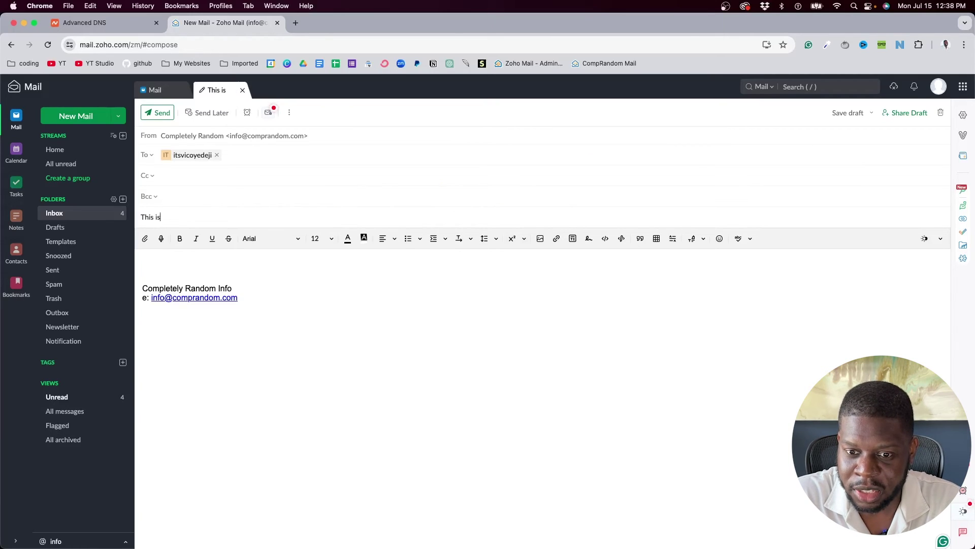
{"action": "left_click", "coordinate": [297, 259]}
{"action": "type", "text": "This is a test to see if t"}
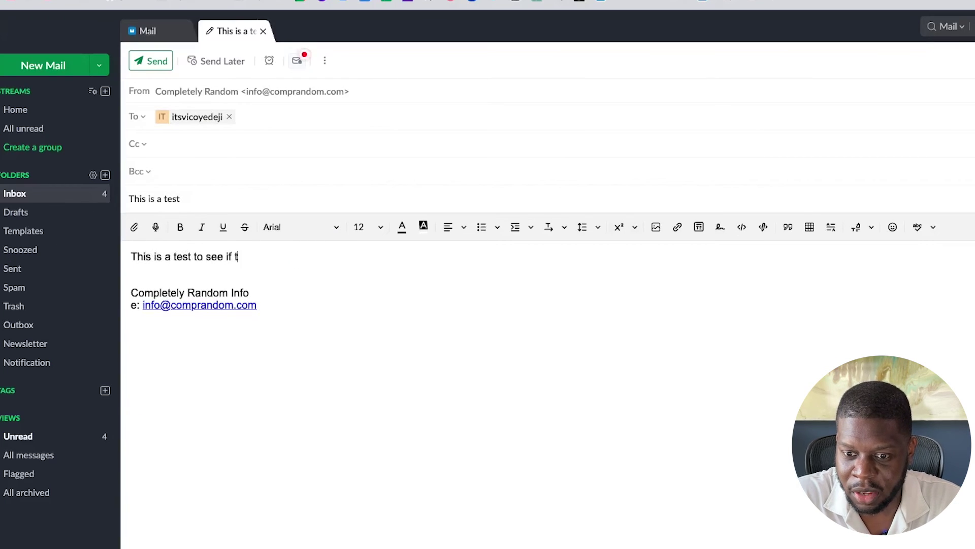
{"action": "type", "text": "works!"}
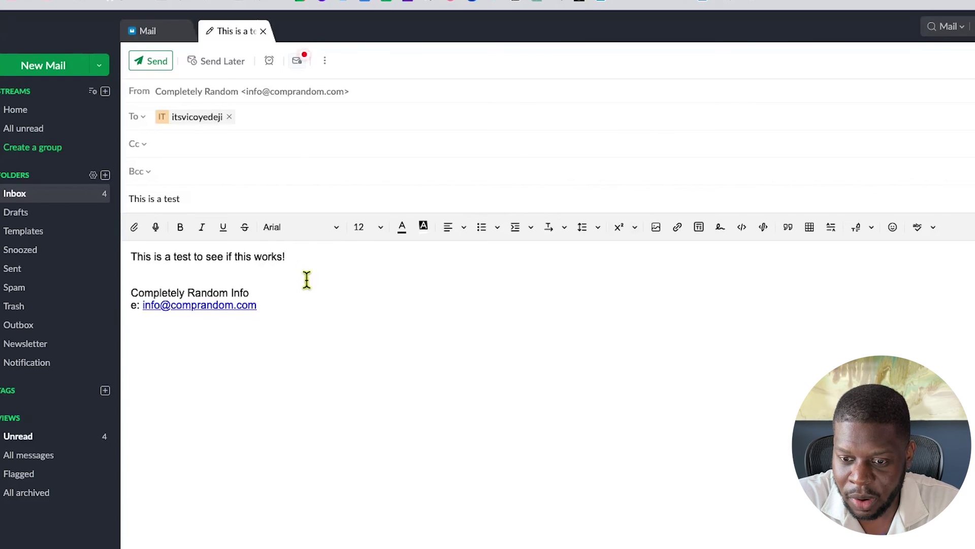
{"action": "mouse_move", "coordinate": [307, 277]}
{"action": "left_mouse_down"}
{"action": "mouse_move", "coordinate": [257, 308]}
{"action": "mouse_move", "coordinate": [124, 296]}
{"action": "left_mouse_up"}
{"action": "left_click", "coordinate": [177, 270]}
{"action": "left_click", "coordinate": [238, 272]}
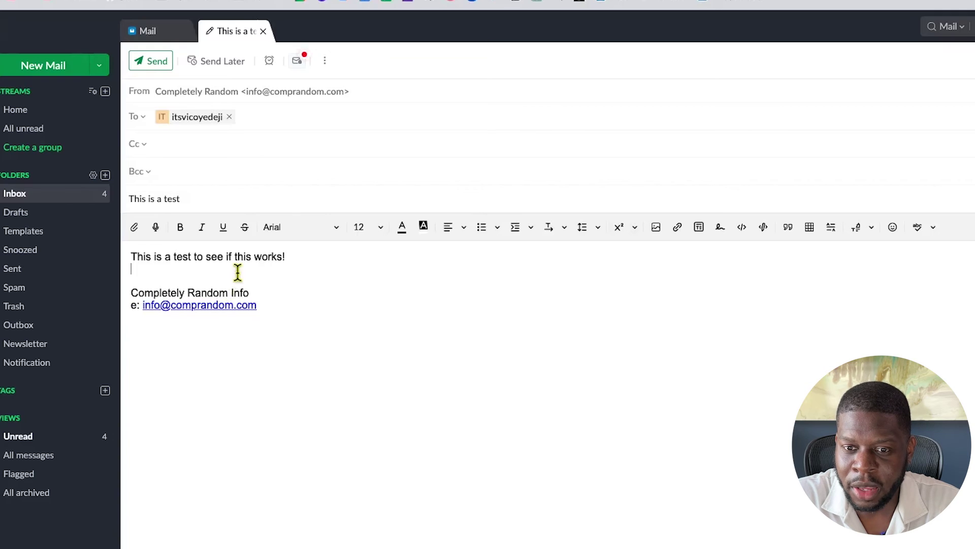
{"action": "left_click", "coordinate": [152, 59]}
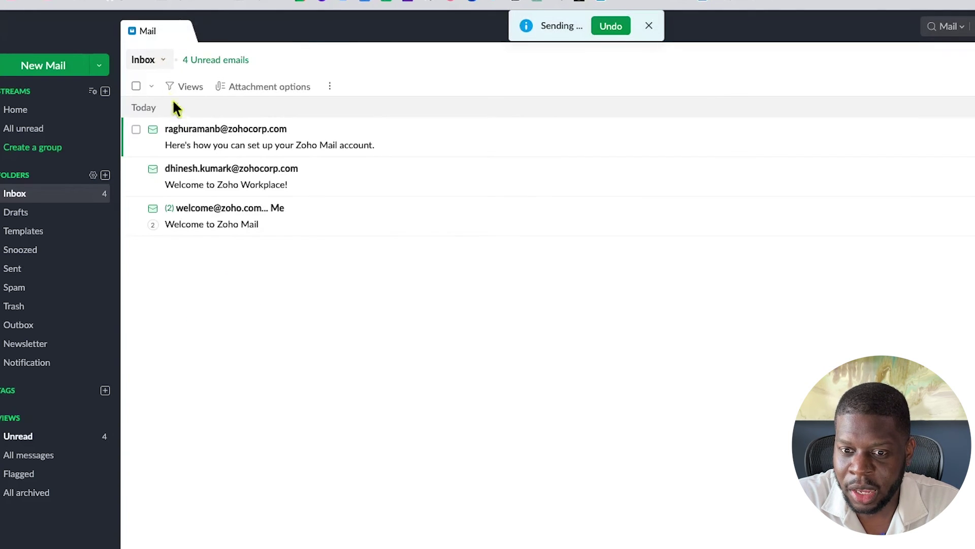
Delete the three inbox emails, collapse STREAMS in the sidebar, and open a new browser tab
{"action": "left_click", "coordinate": [136, 129]}
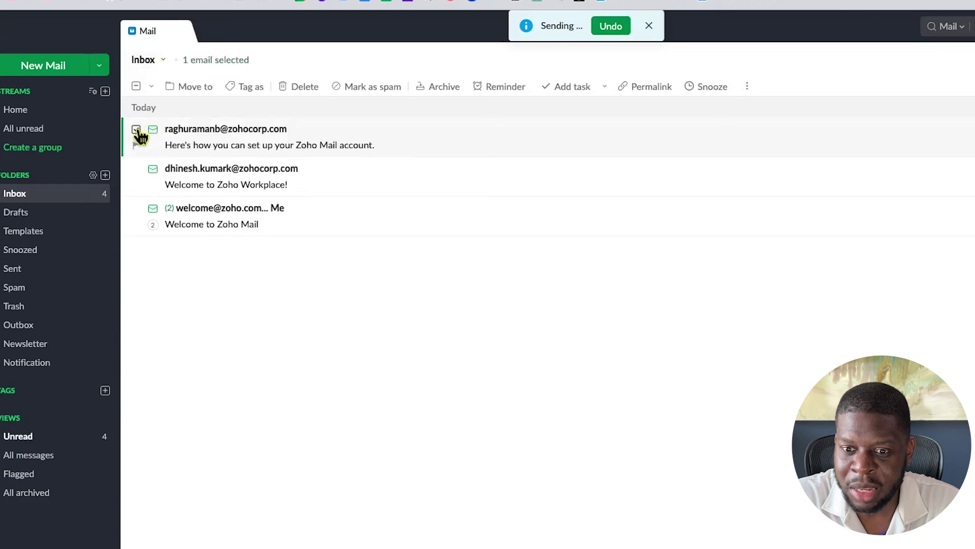
{"action": "left_click", "coordinate": [136, 168]}
{"action": "left_click", "coordinate": [136, 209]}
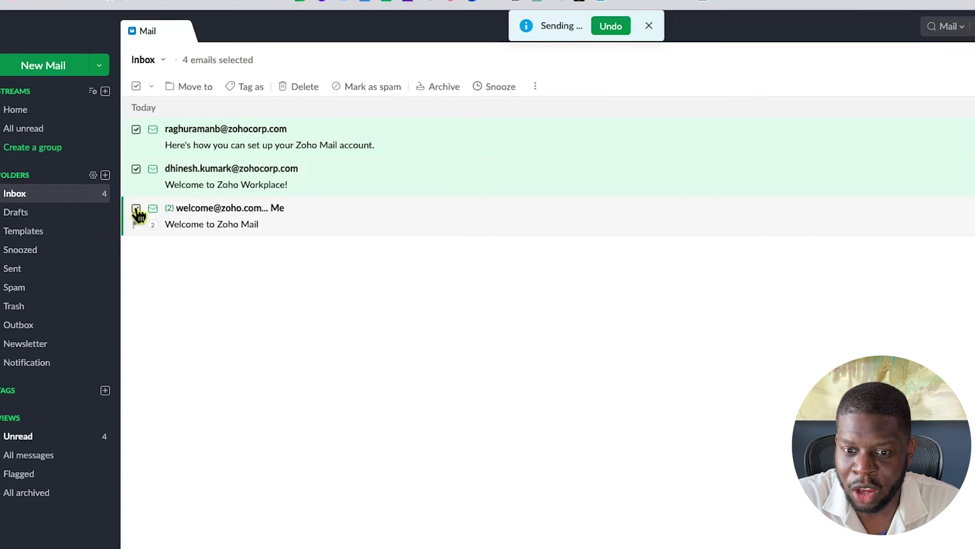
{"action": "left_click", "coordinate": [304, 87]}
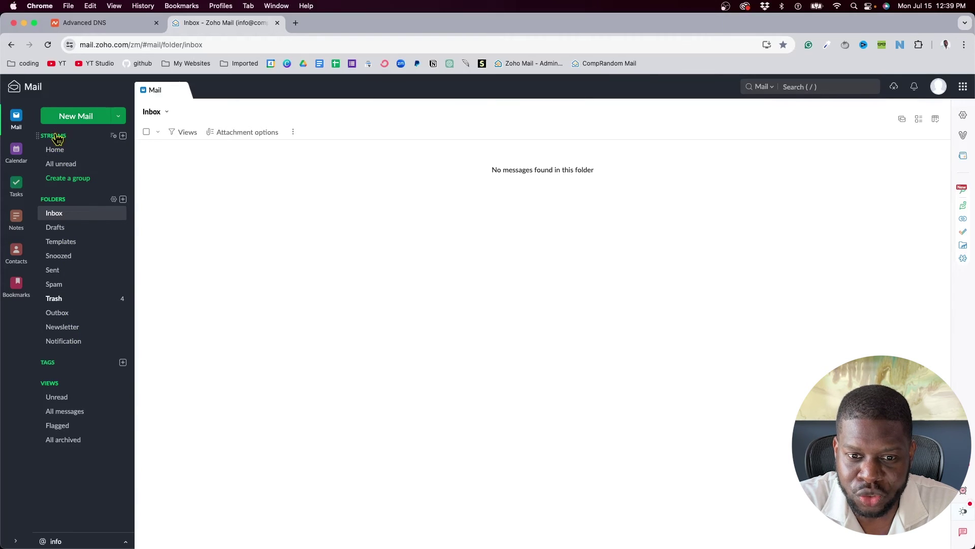
{"action": "left_click", "coordinate": [57, 138]}
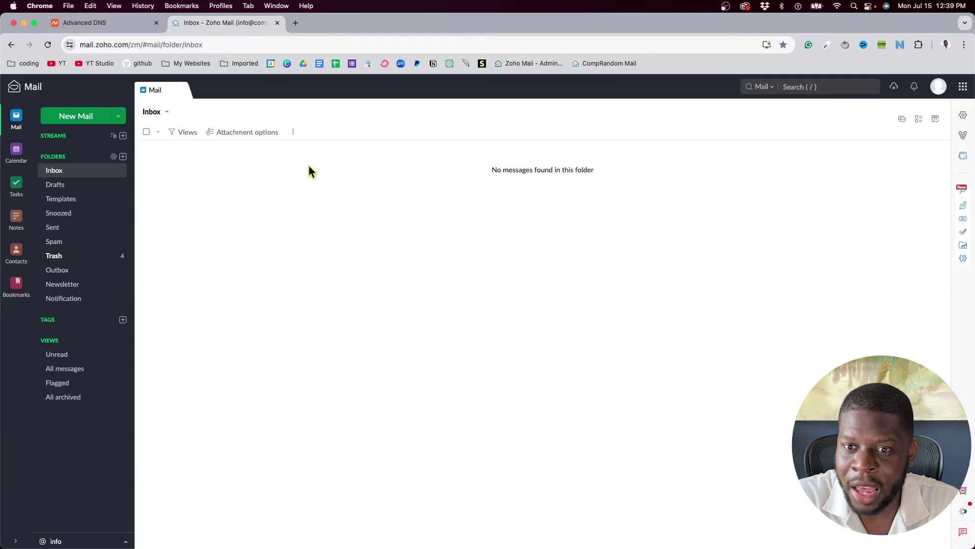
{"action": "left_click", "coordinate": [296, 23]}
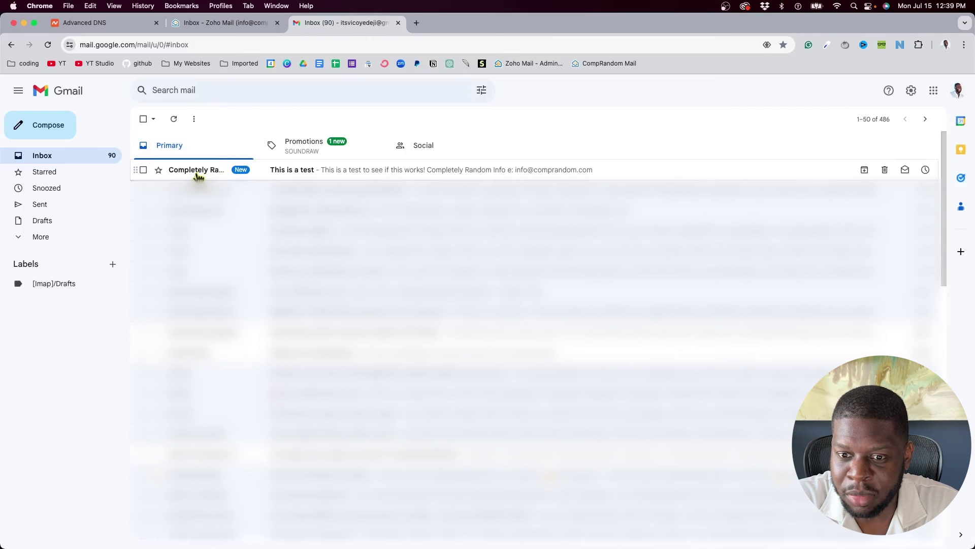
Reply 'Got it!' to the 'This is a test' email from Completely Random
{"action": "left_click", "coordinate": [276, 169]}
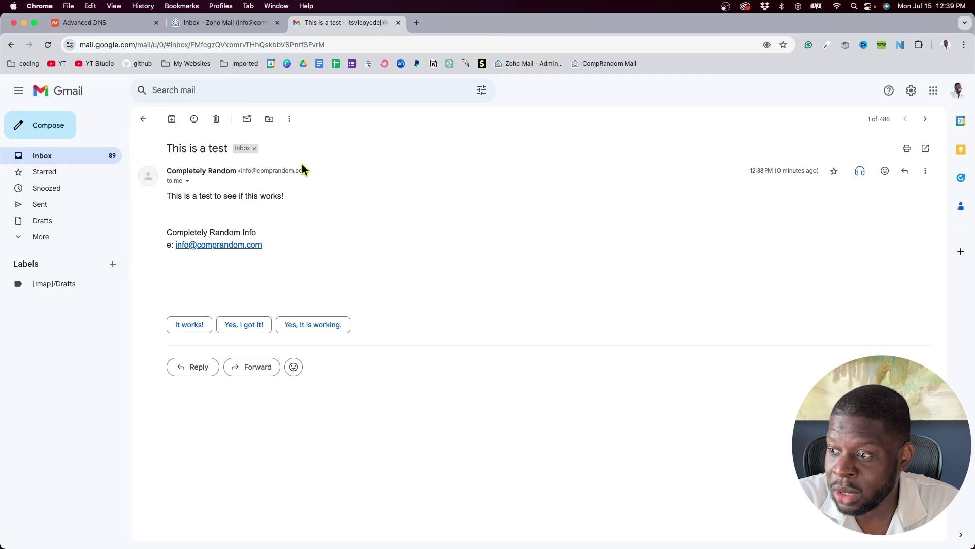
{"action": "left_click", "coordinate": [196, 366]}
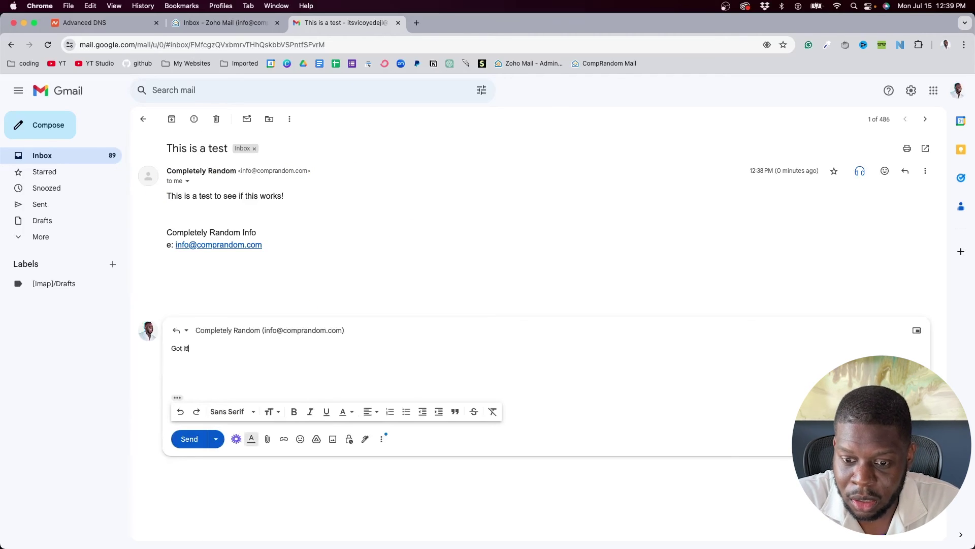
{"action": "left_click", "coordinate": [191, 432]}
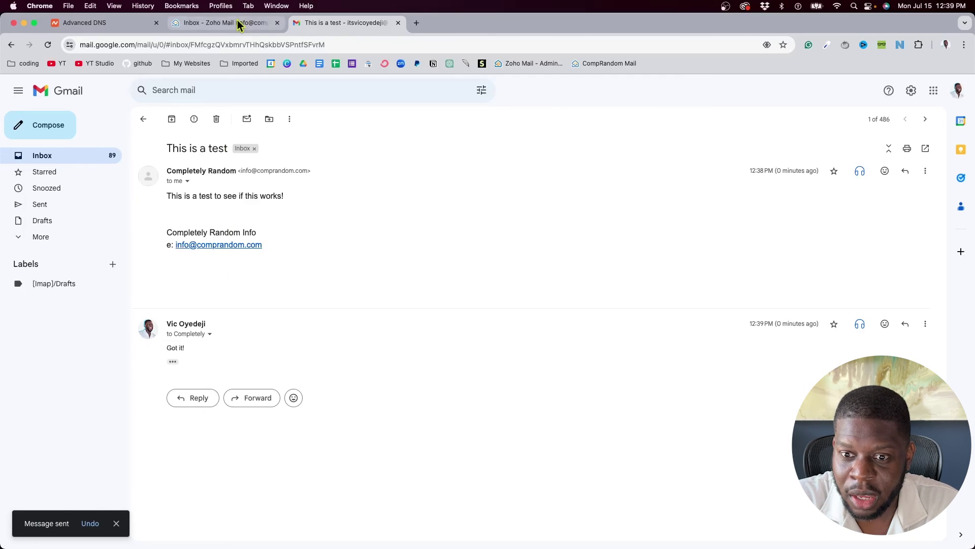
Open the 'This is a test' conversation in Zoho Mail, check the 'Got it!' reply, and start Reply All
{"action": "left_click", "coordinate": [238, 24]}
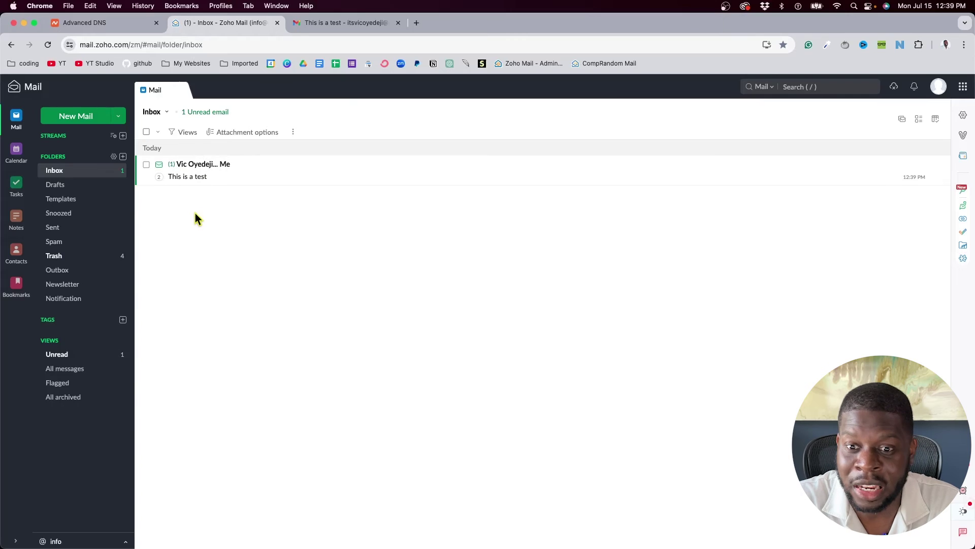
{"action": "left_click", "coordinate": [222, 184]}
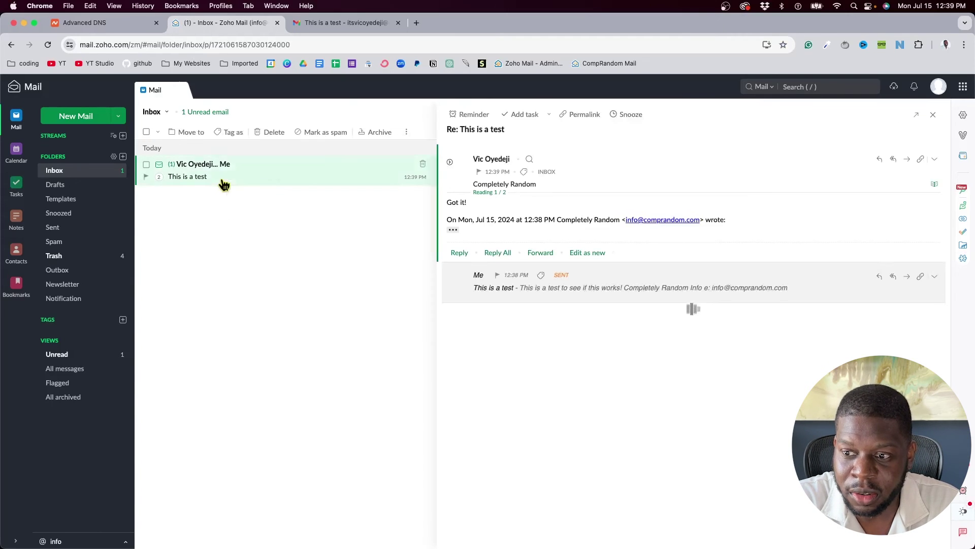
{"action": "left_click_drag", "start_coordinate": [466, 204], "coordinate": [456, 204]}
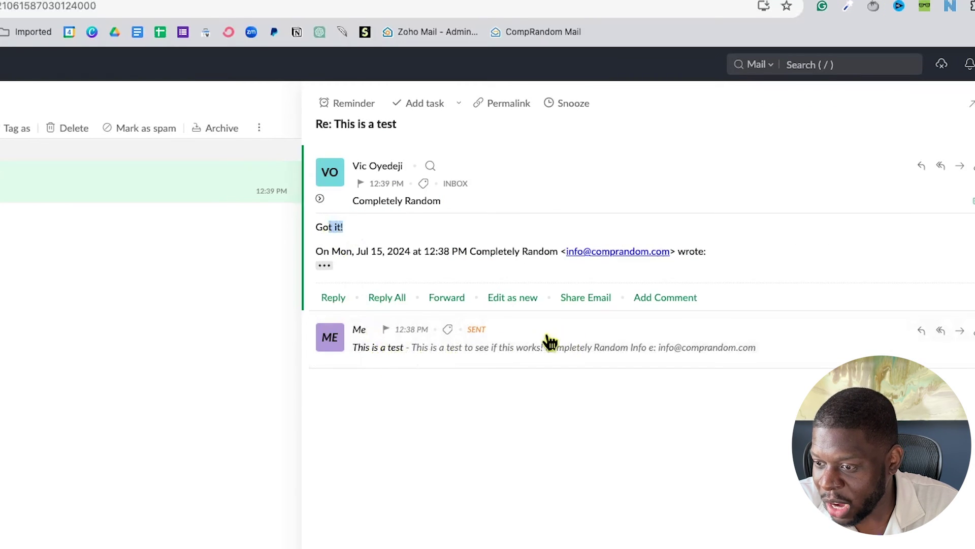
{"action": "left_click", "coordinate": [570, 333]}
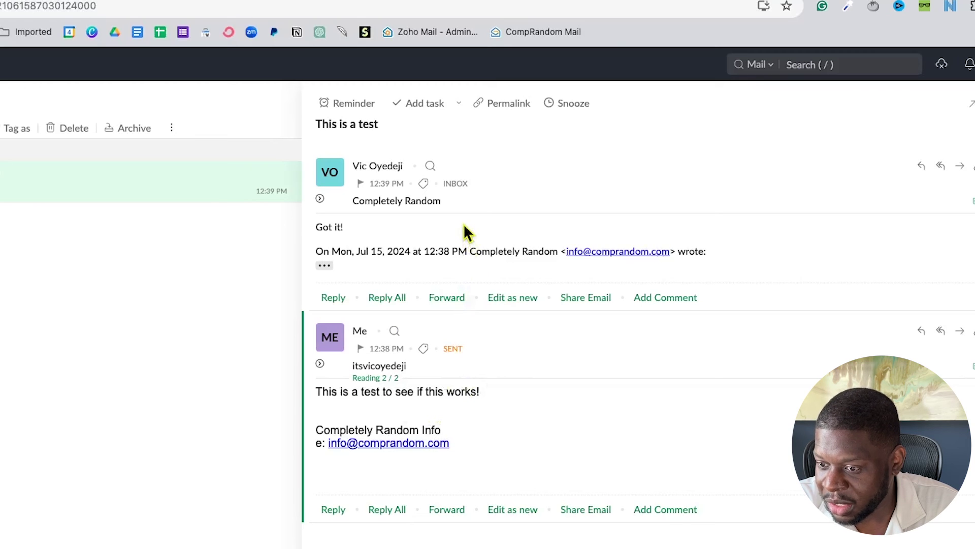
{"action": "left_click", "coordinate": [514, 343]}
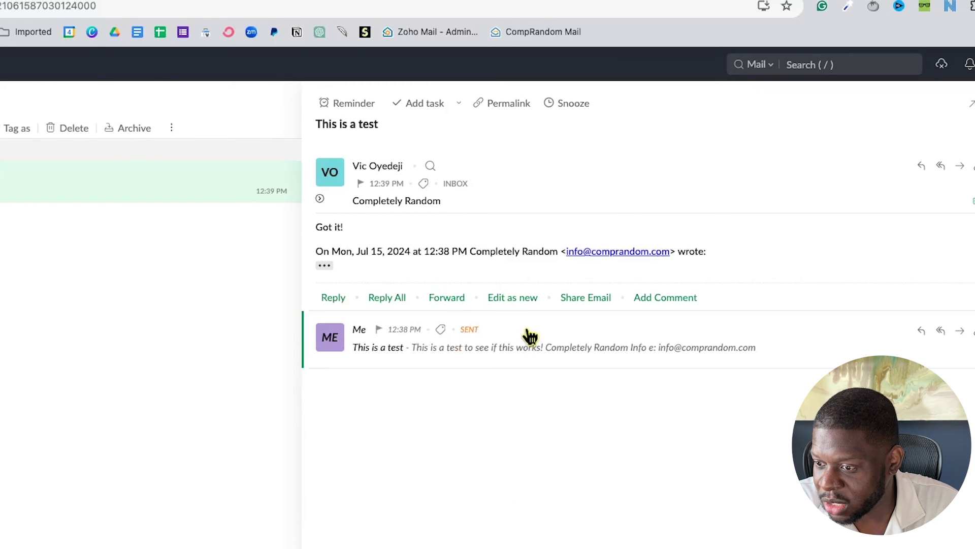
{"action": "left_click", "coordinate": [940, 166]}
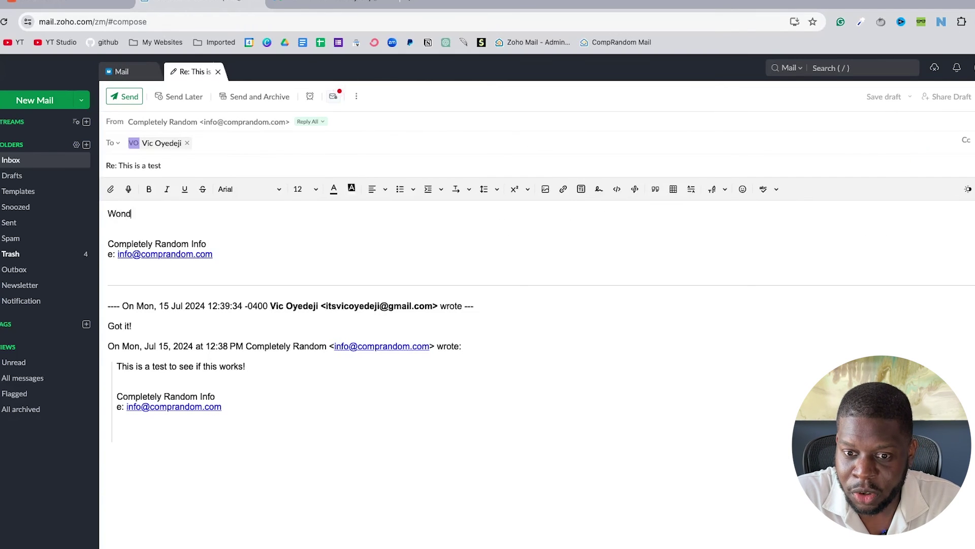
Send 'Wonderful!' as the reply, reopen the conversation from the Inbox, and switch to Gmail
{"action": "type", "text": "Wonderful!"}
{"action": "left_click", "coordinate": [128, 97]}
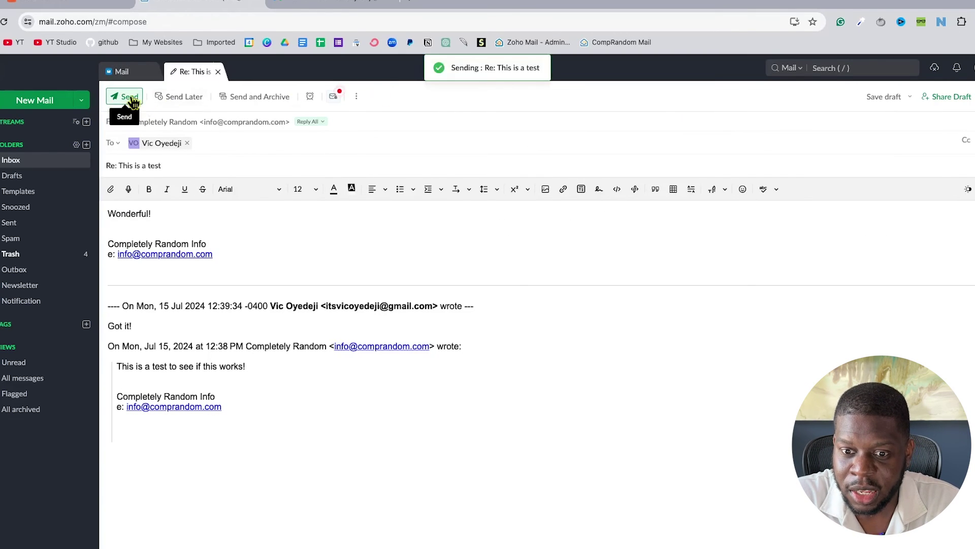
{"action": "left_click", "coordinate": [50, 163]}
{"action": "left_click", "coordinate": [191, 171]}
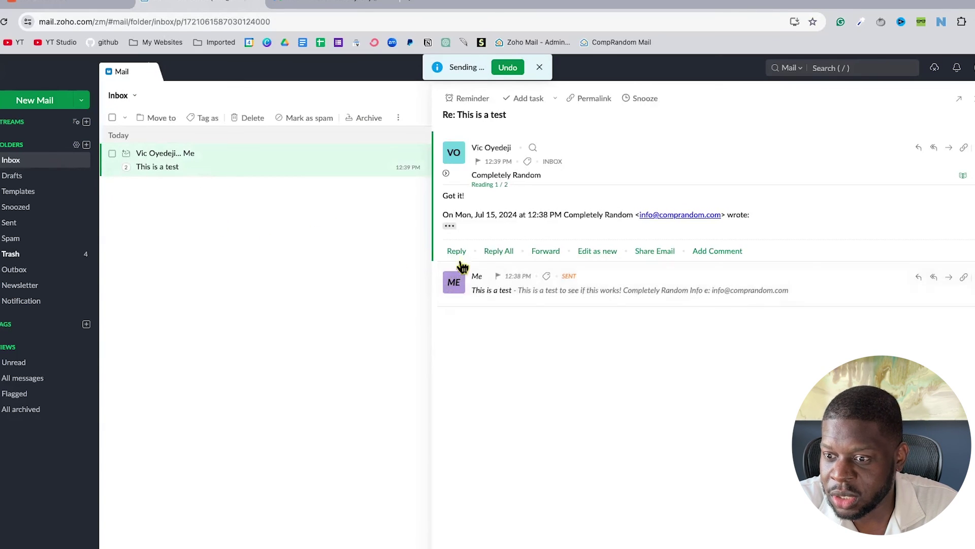
{"action": "left_click", "coordinate": [294, 4]}
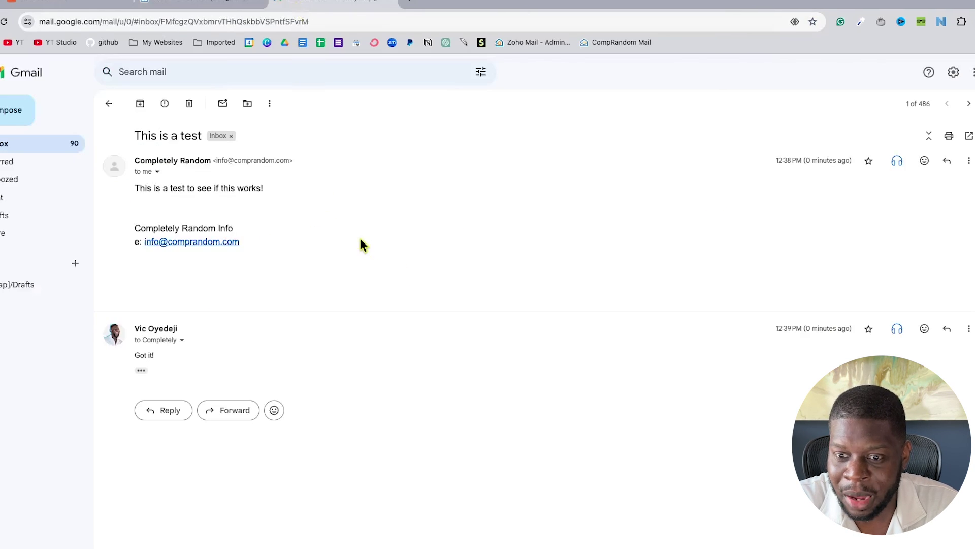
In Gmail, reply 'Great!' to the Wonderful! message in the 'This is a test' thread
{"action": "left_click", "coordinate": [3, 146]}
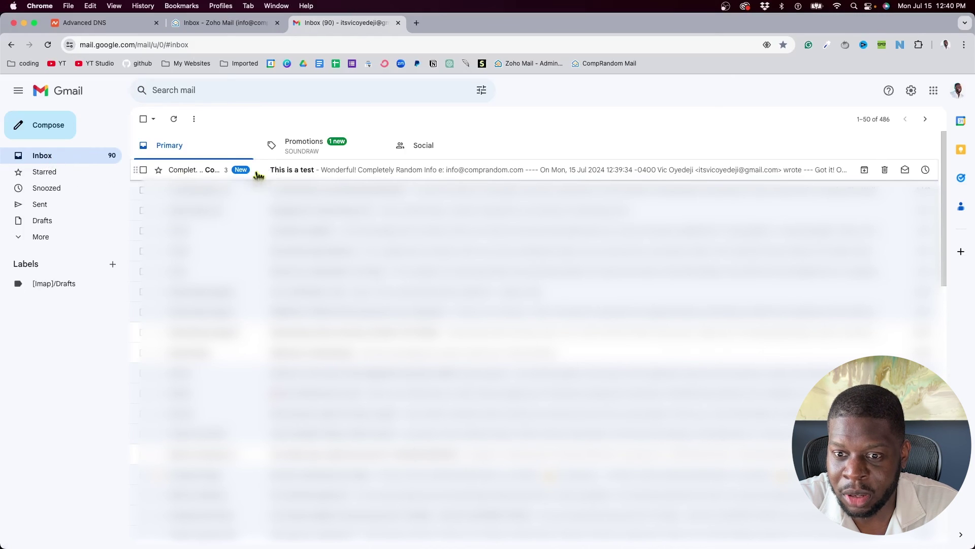
{"action": "left_click", "coordinate": [337, 174]}
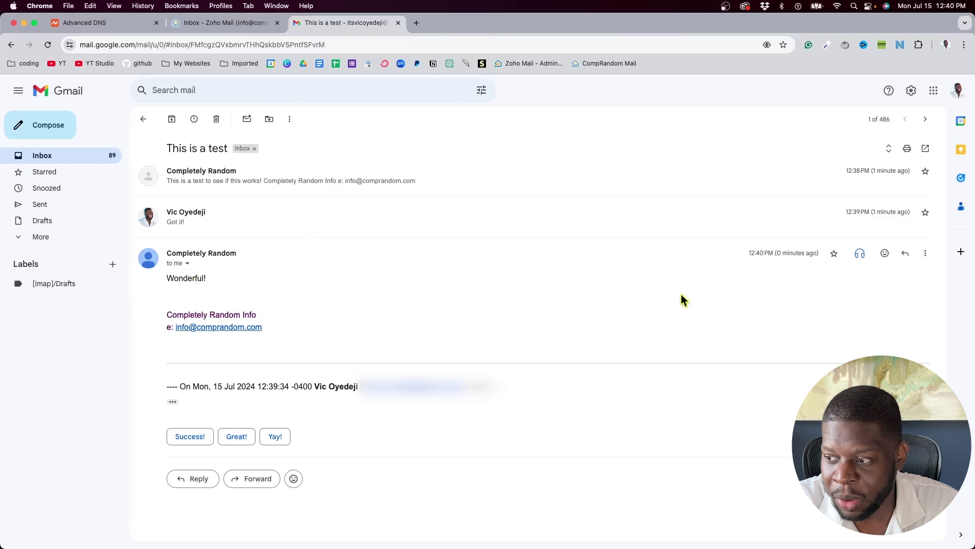
{"action": "left_click", "coordinate": [905, 252]}
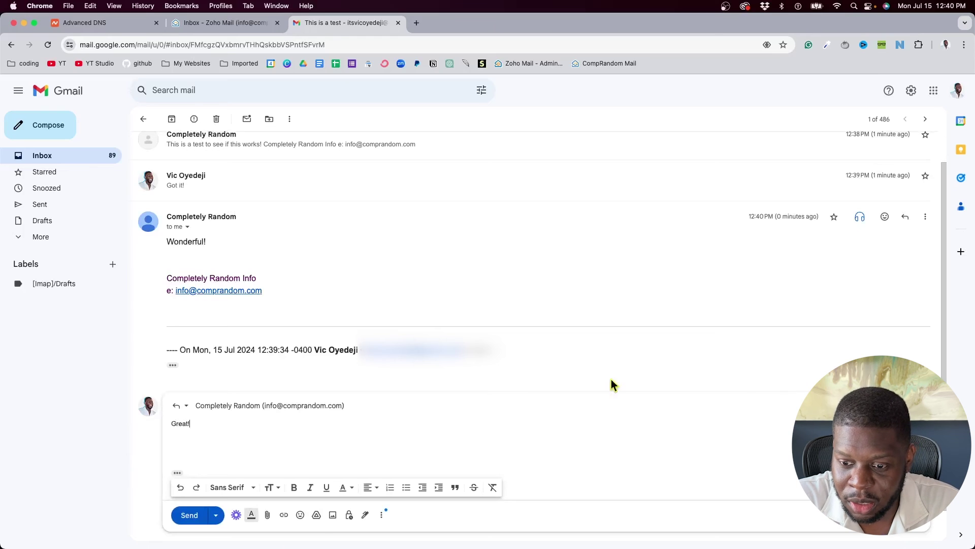
{"action": "left_click", "coordinate": [187, 515]}
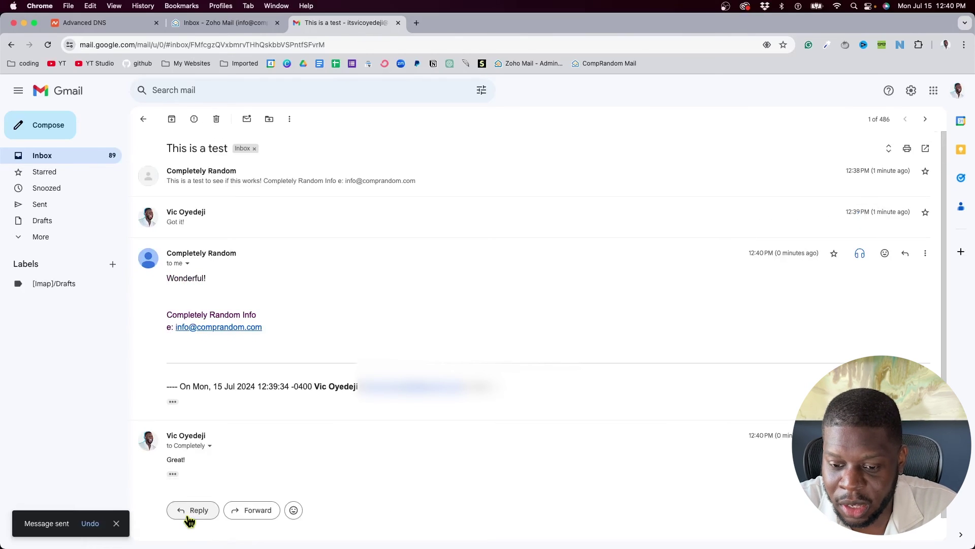
Reopen the 'This is a test' thread to check its four messages, then return to Zoho Mail
{"action": "left_click", "coordinate": [75, 154]}
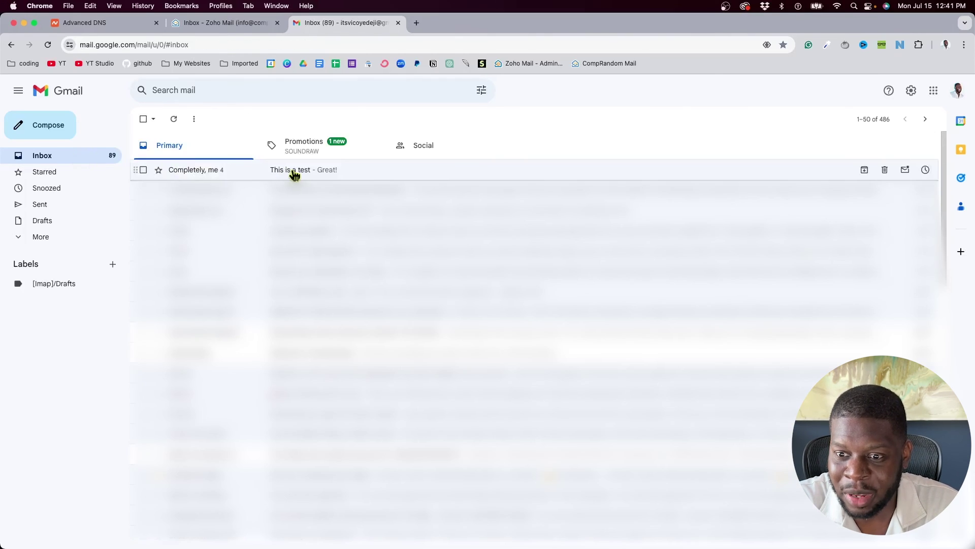
{"action": "left_click", "coordinate": [296, 173]}
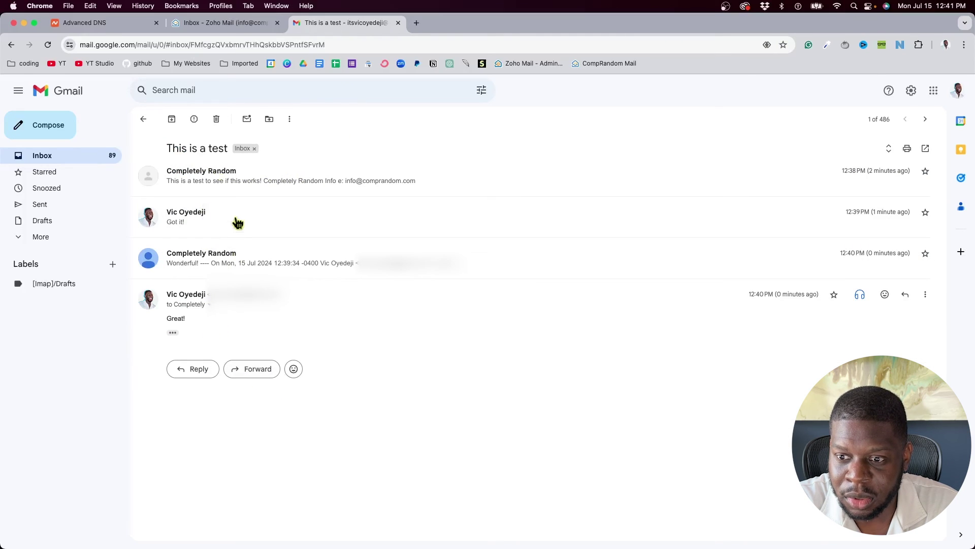
{"action": "key", "text": "super+2"}
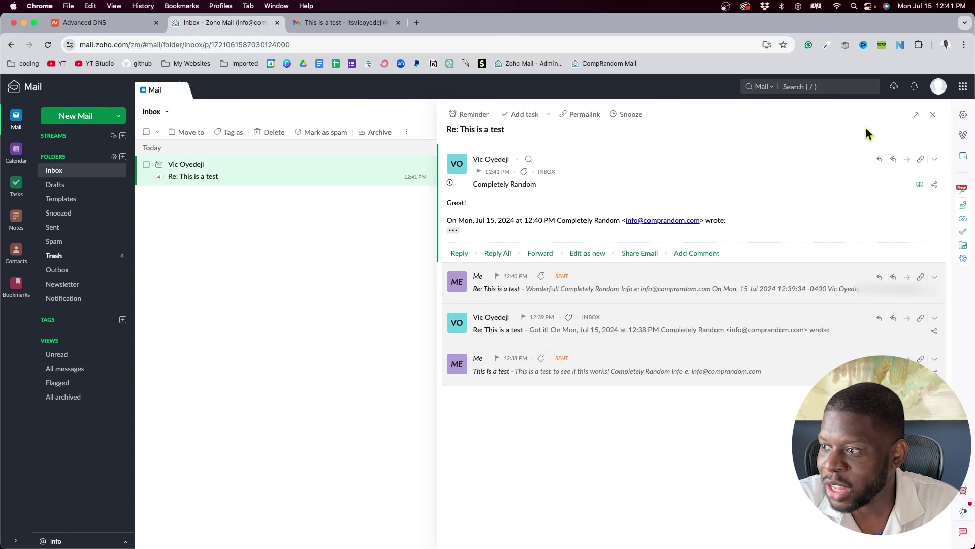
Set conversation view to 'Oldest on top' in Zoho Mail settings, then refresh the Inbox
{"action": "left_click", "coordinate": [963, 116]}
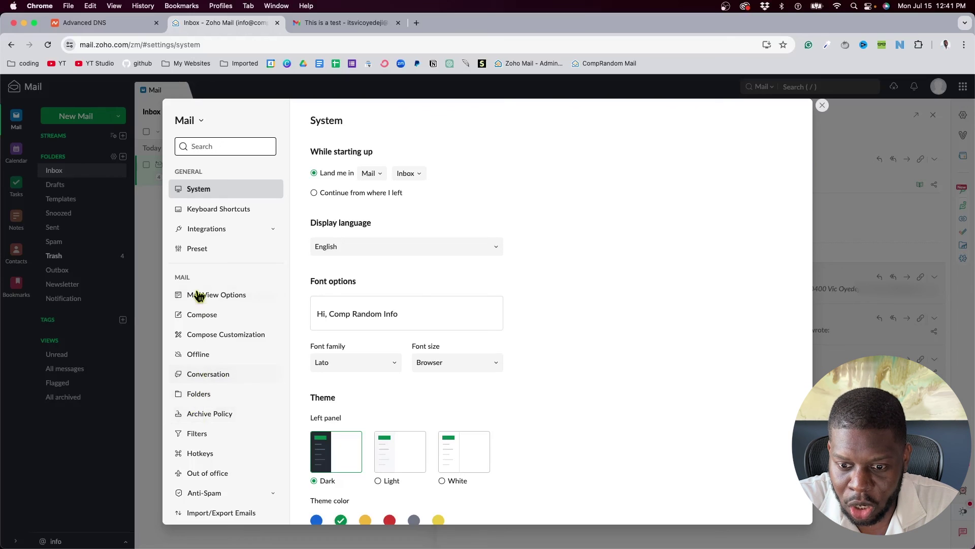
{"action": "left_click", "coordinate": [207, 380]}
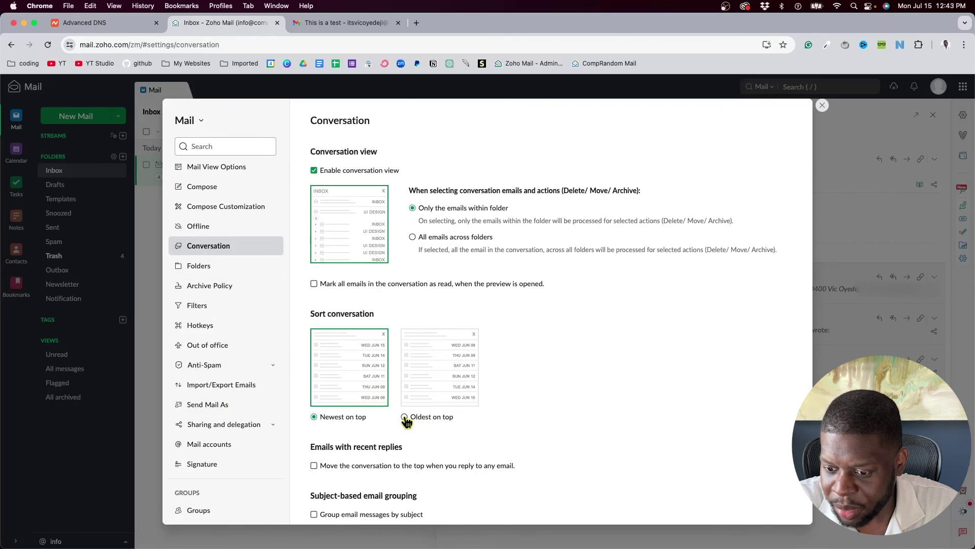
{"action": "left_click", "coordinate": [405, 417]}
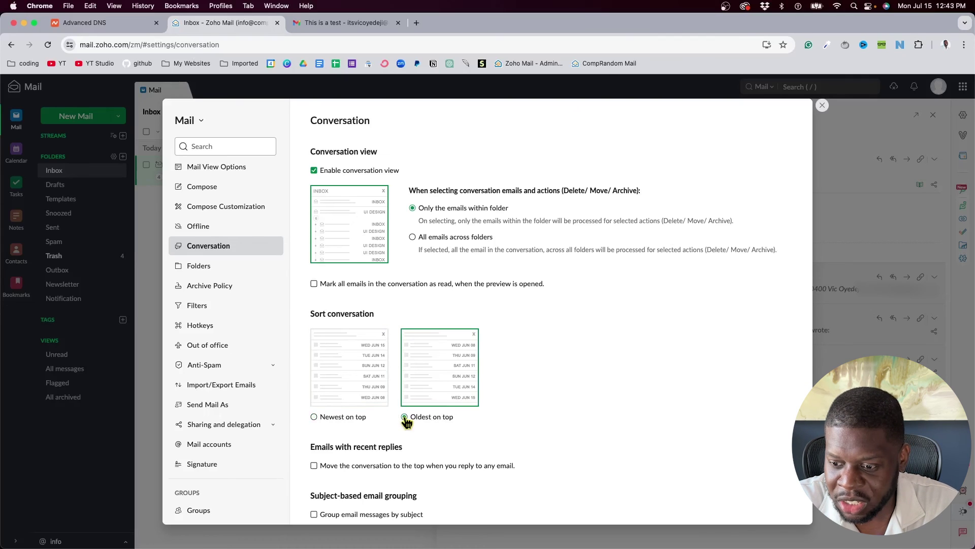
{"action": "left_click", "coordinate": [822, 105]}
{"action": "left_click", "coordinate": [80, 176]}
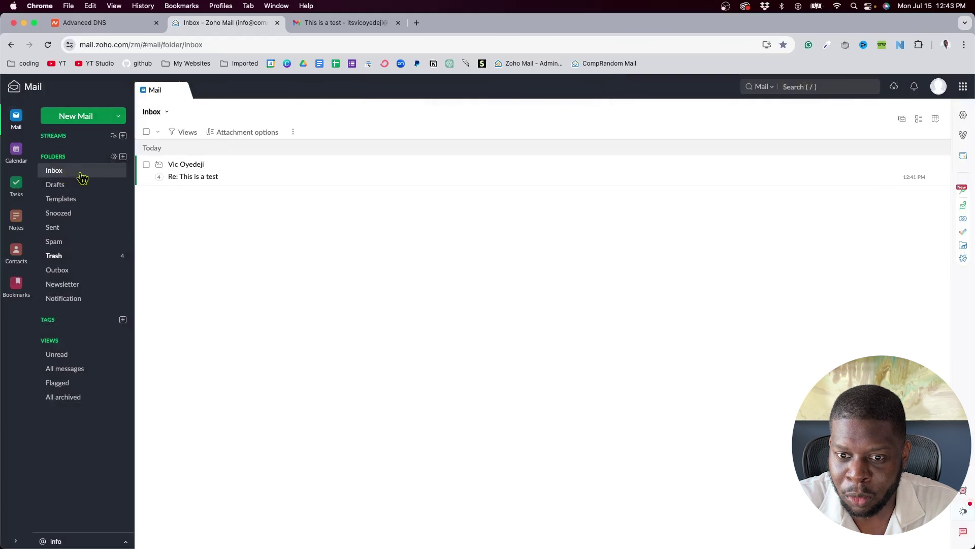
Open 'Re: This is a test', compare with Gmail, and reply to the latest 'Great!' message
{"action": "left_click", "coordinate": [236, 181]}
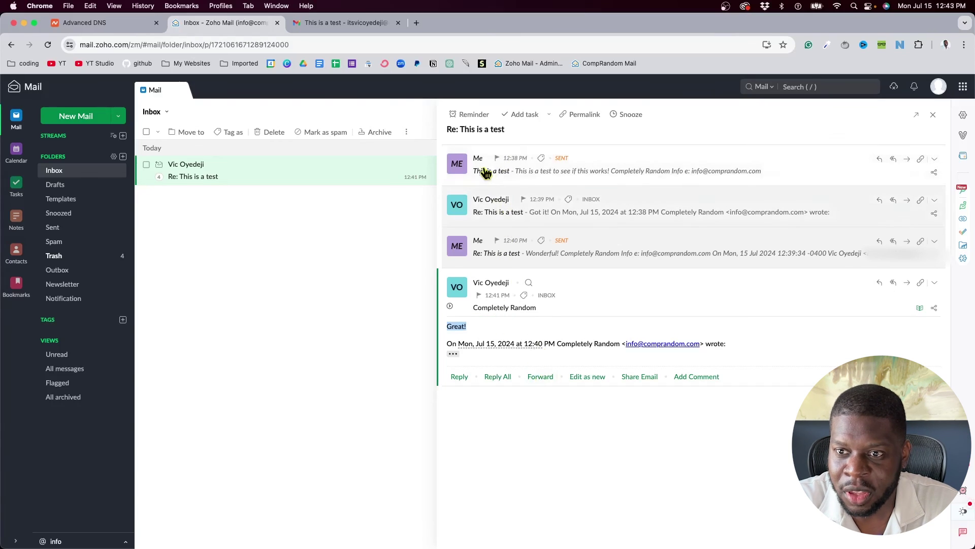
{"action": "left_click", "coordinate": [346, 23]}
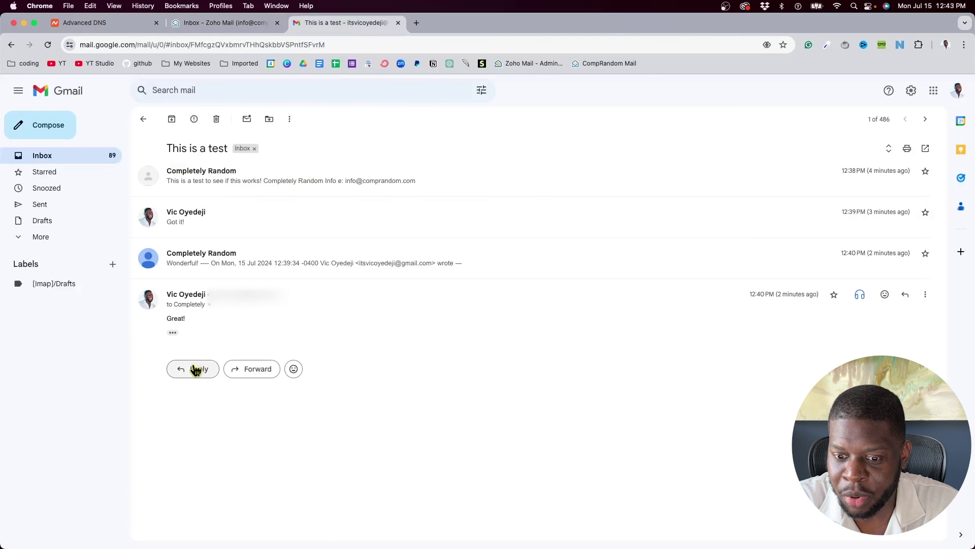
{"action": "left_click", "coordinate": [210, 24]}
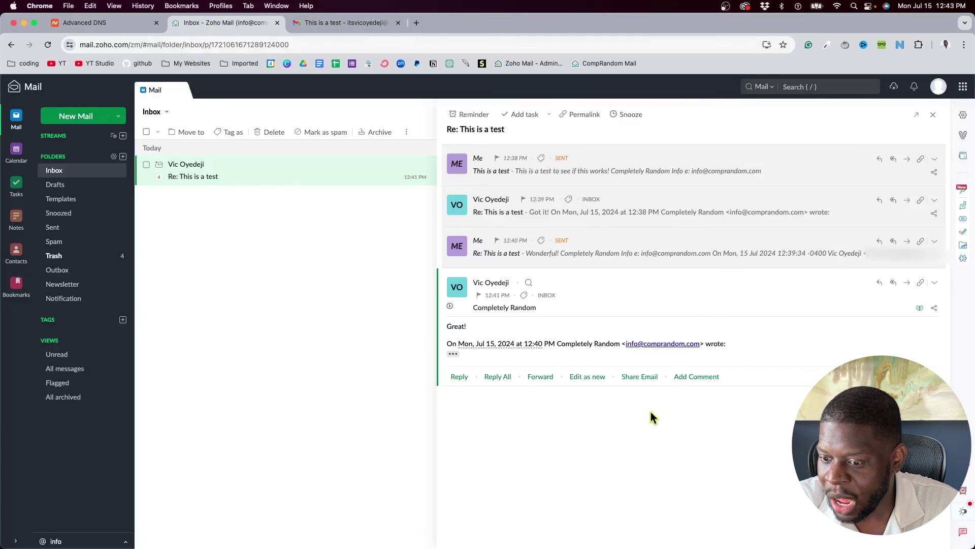
{"action": "left_click", "coordinate": [459, 376]}
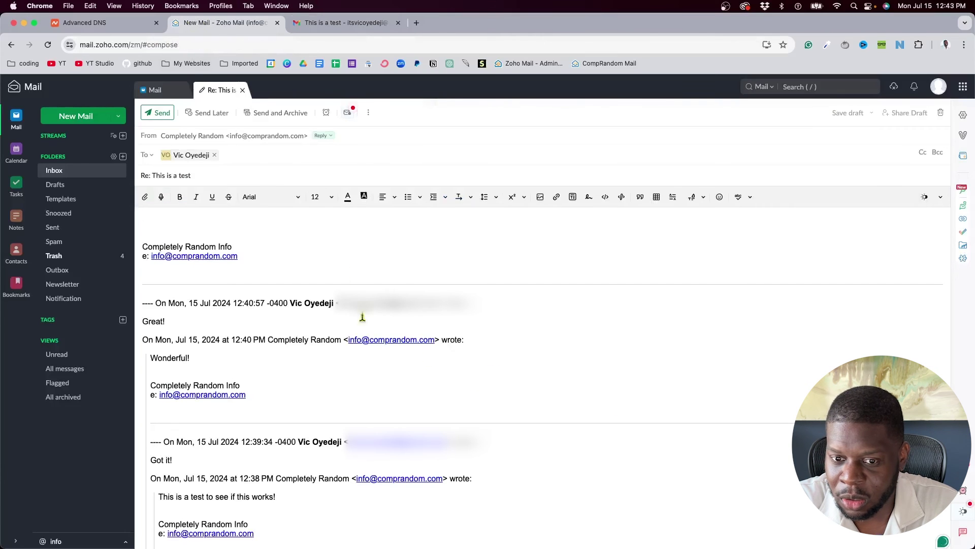
Open a comparison reply in Gmail, then select the signature in the Zoho reply draft
{"action": "left_click", "coordinate": [311, 27]}
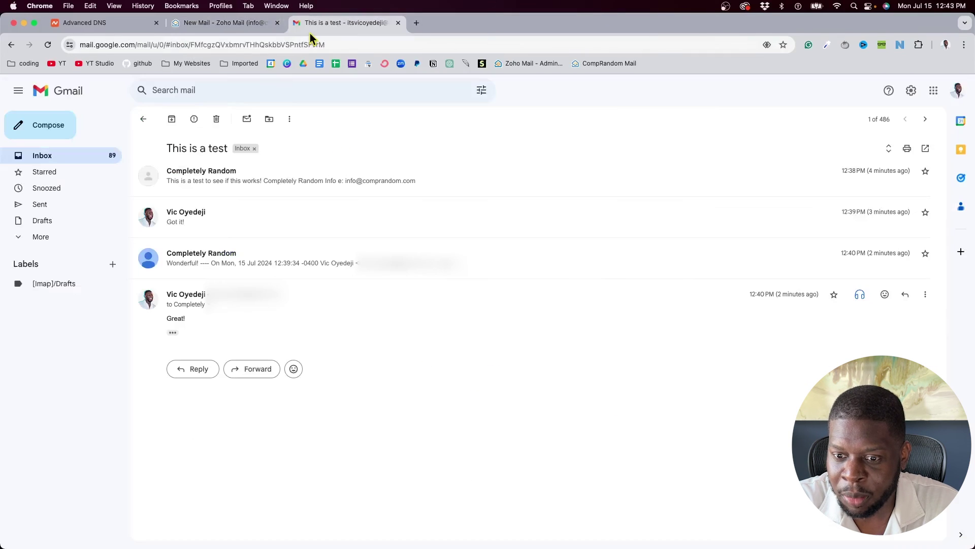
{"action": "left_click", "coordinate": [201, 371]}
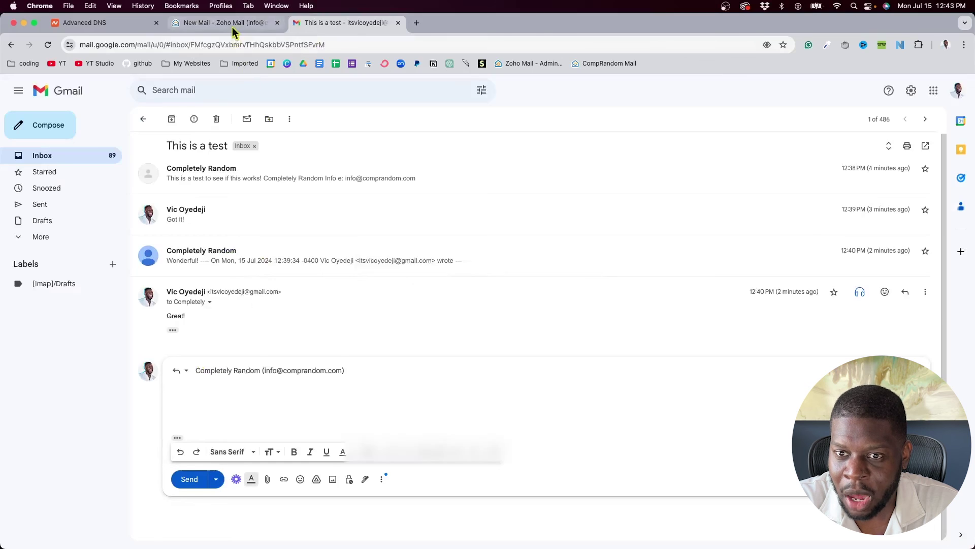
{"action": "left_click", "coordinate": [234, 23]}
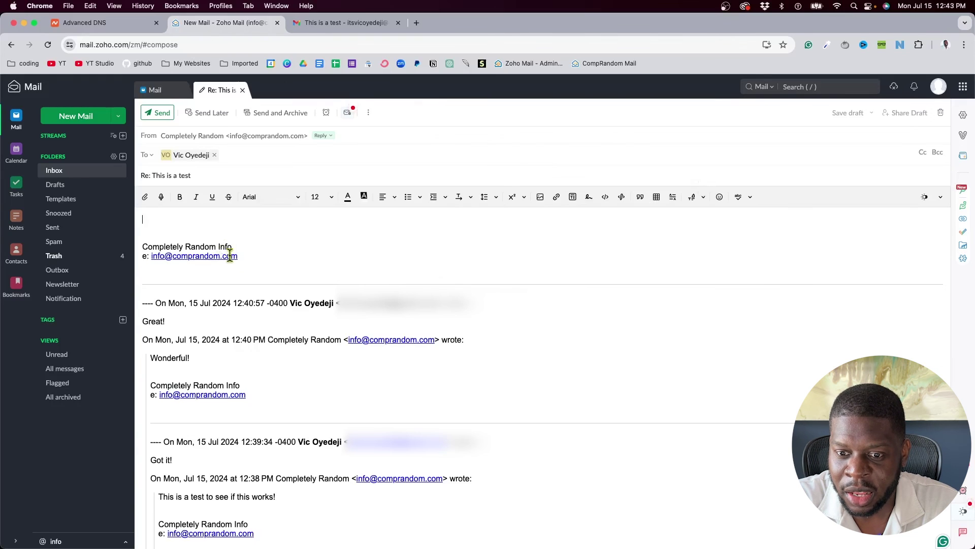
{"action": "left_click_drag", "start_coordinate": [243, 252], "coordinate": [147, 247]}
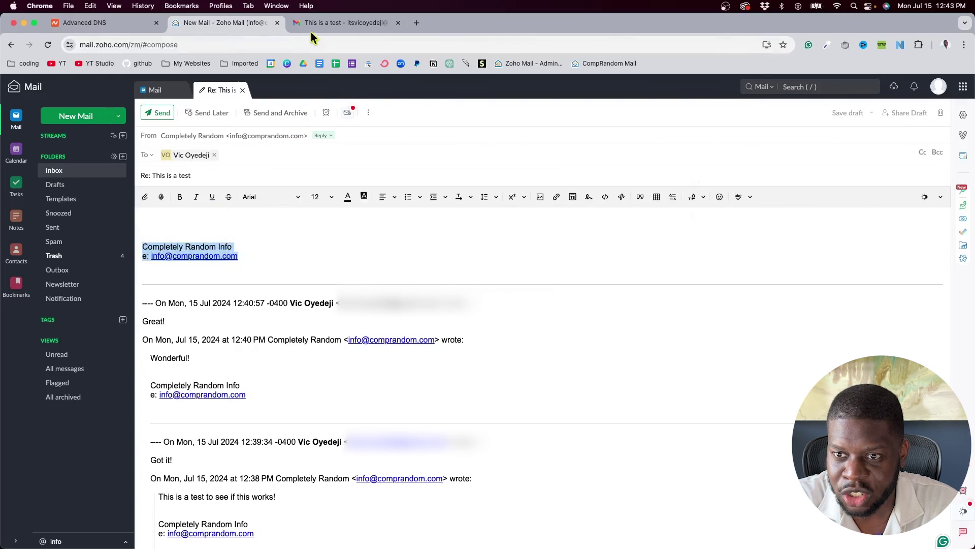
Change both lines of the Comp Random Signature to font size 10 and save it
{"action": "left_click", "coordinate": [963, 114]}
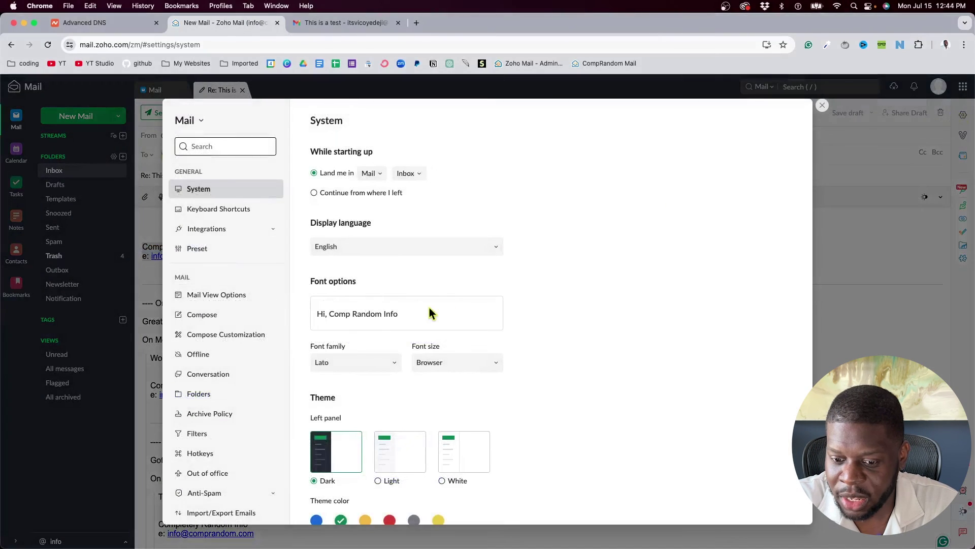
{"action": "scroll", "coordinate": [211, 337], "scroll_direction": "down", "scroll_amount": 5}
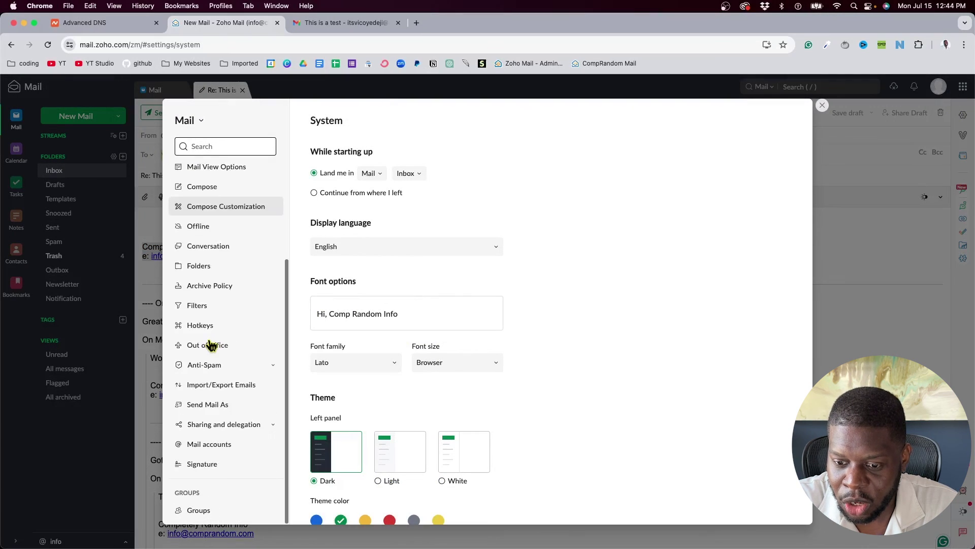
{"action": "left_click", "coordinate": [202, 464]}
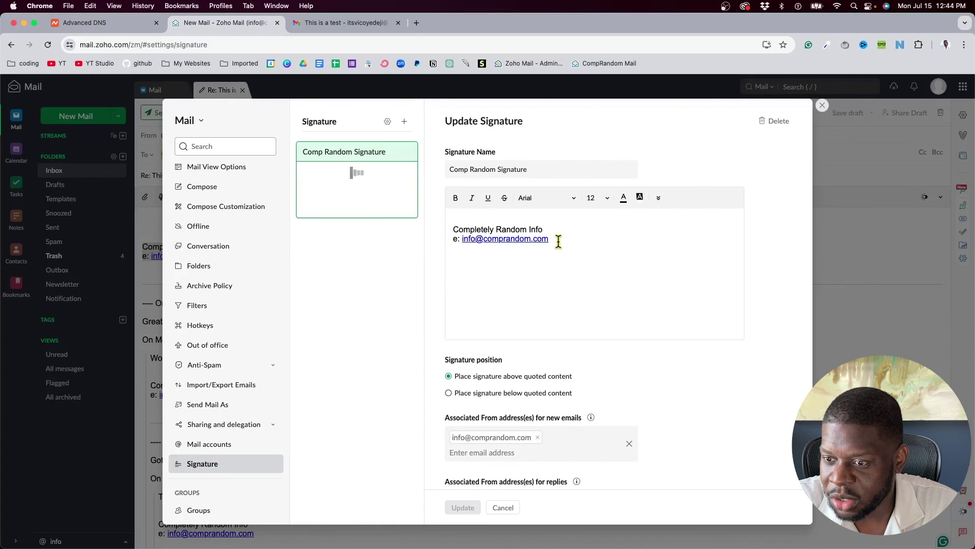
{"action": "left_click_drag", "start_coordinate": [559, 239], "coordinate": [446, 237]}
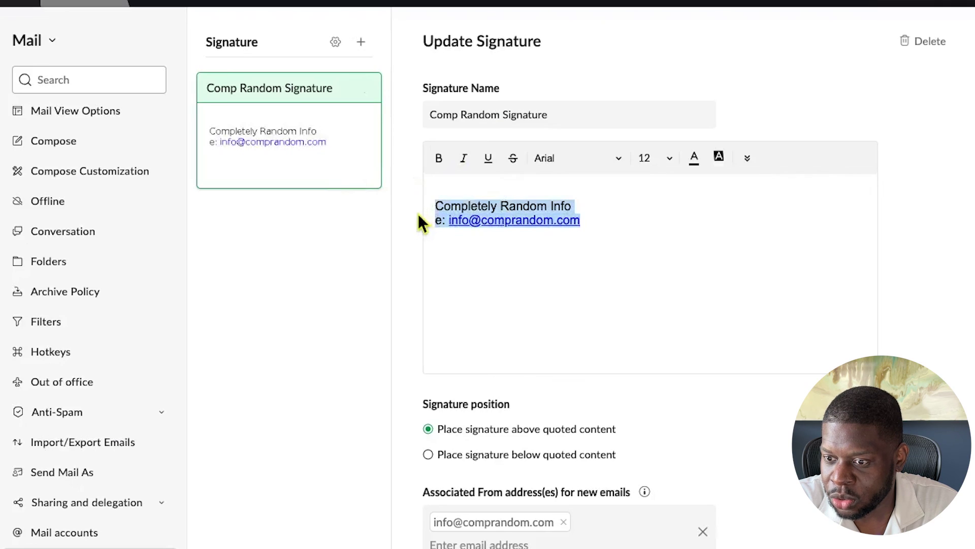
{"action": "left_click", "coordinate": [668, 161]}
{"action": "left_click", "coordinate": [654, 223]}
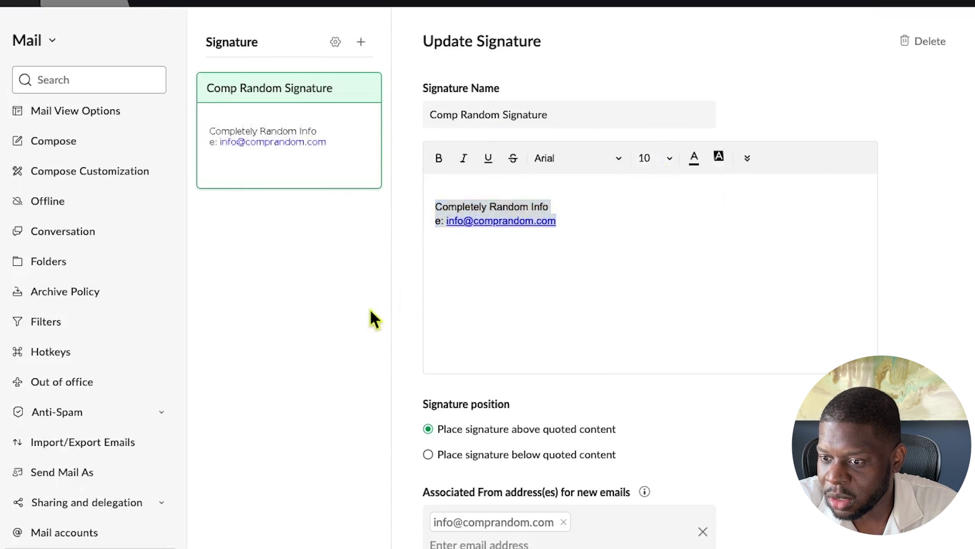
{"action": "scroll", "coordinate": [459, 282], "scroll_direction": "down", "scroll_amount": 3}
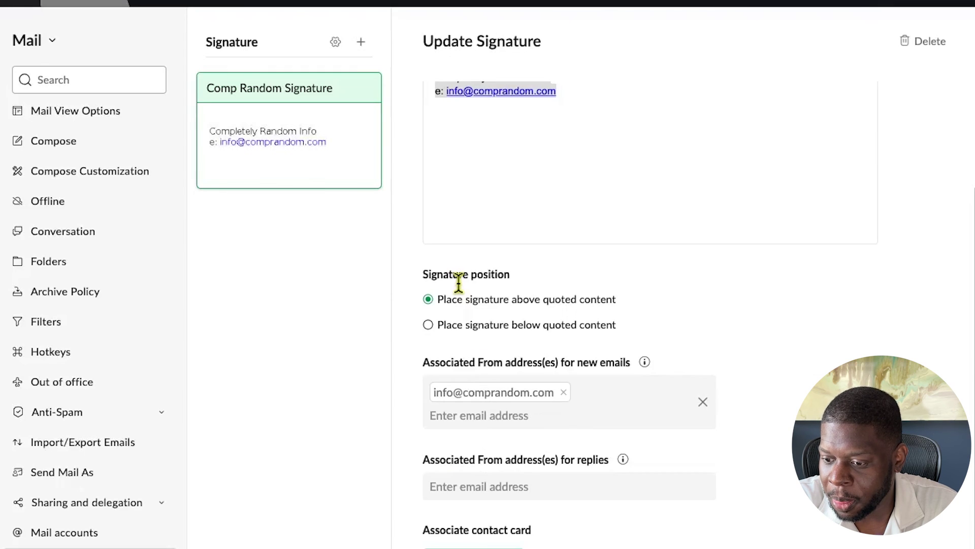
{"action": "left_click", "coordinate": [463, 507]}
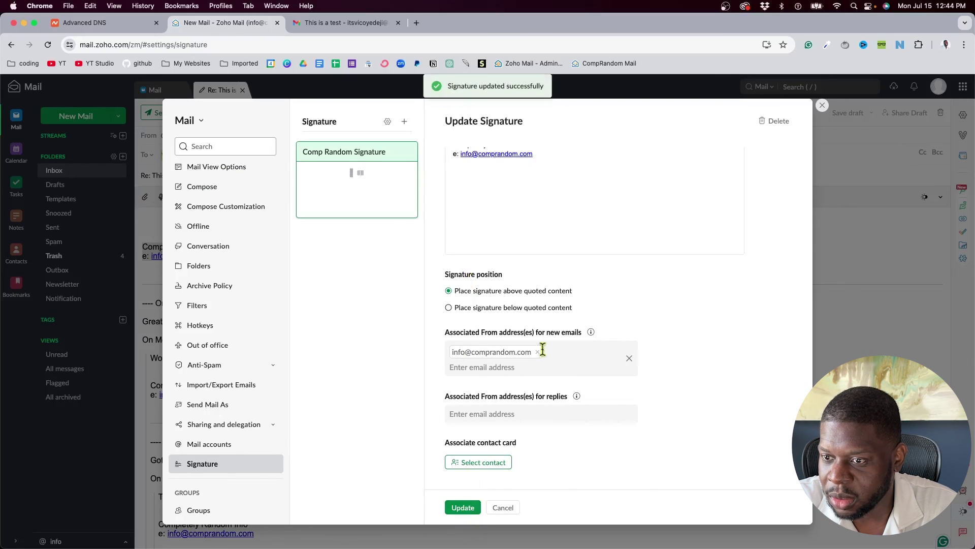
{"action": "key", "text": "Escape"}
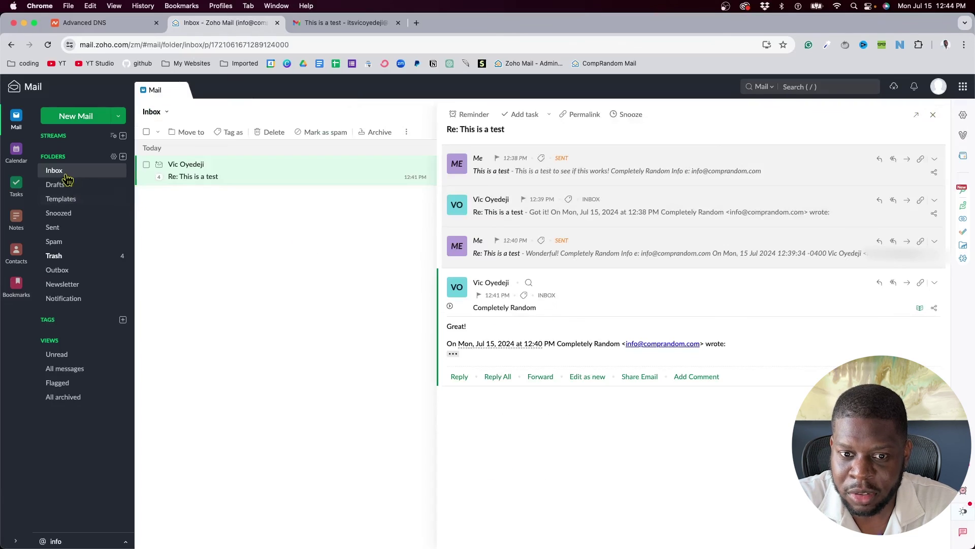
Reply to 'Re: This is a test' with the text 'I'm done'
{"action": "left_click", "coordinate": [65, 174]}
{"action": "left_click", "coordinate": [268, 179]}
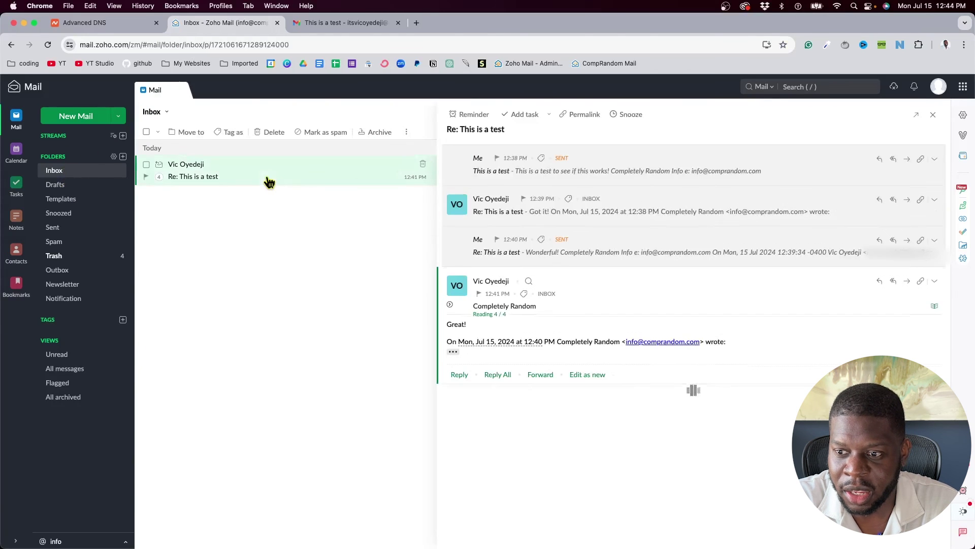
{"action": "left_click", "coordinate": [459, 376]}
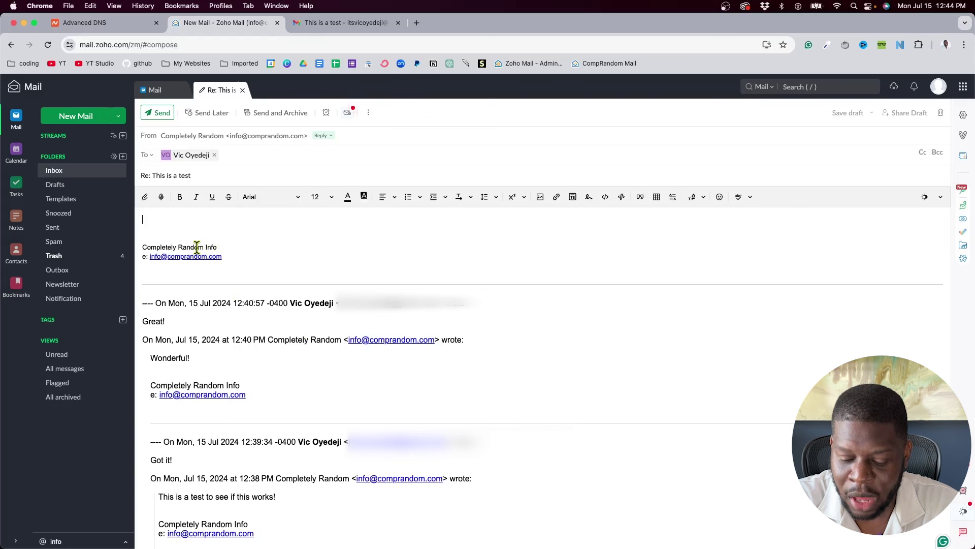
{"action": "left_click", "coordinate": [143, 220]}
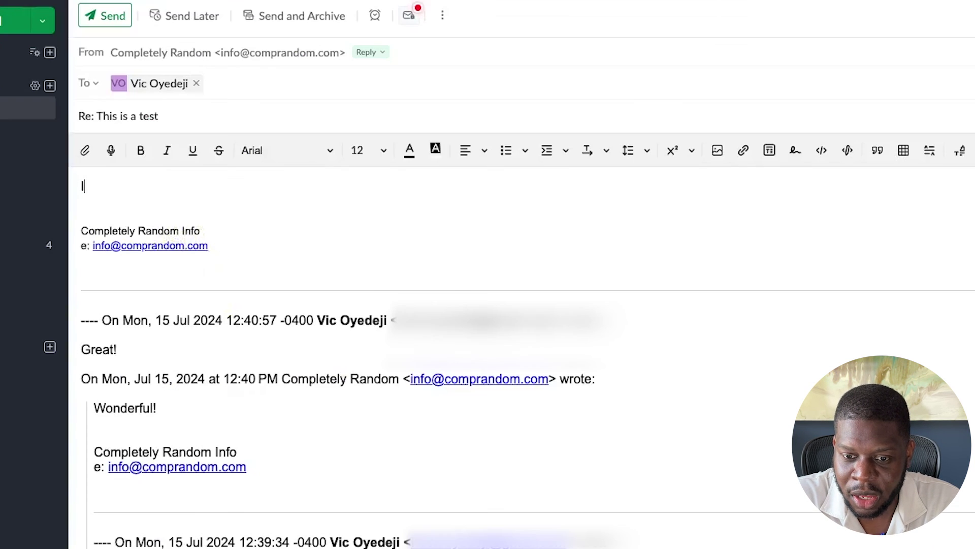
{"action": "type", "text": "I'm done!"}
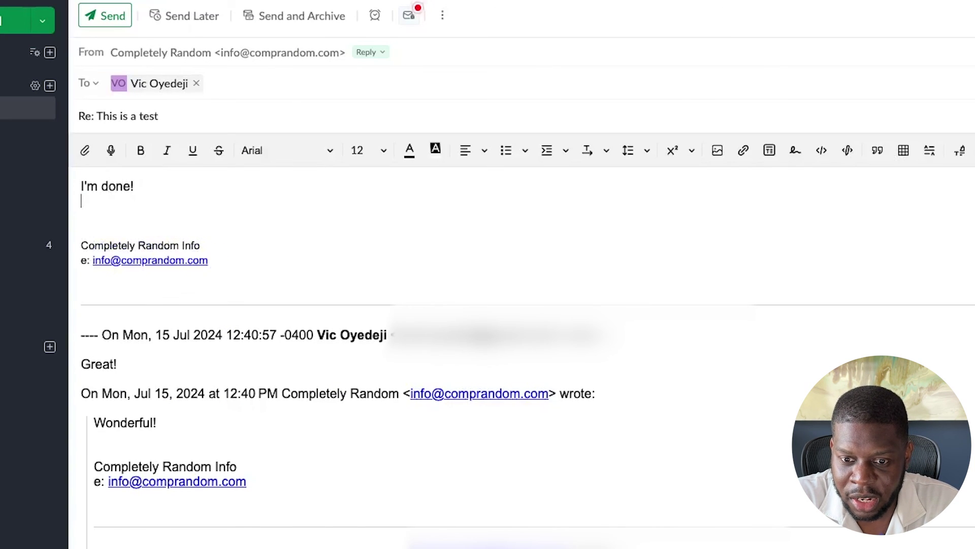
Add a '--' separator line above the signature, with an empty line before it
{"action": "left_click", "coordinate": [102, 218]}
{"action": "type", "text": "--"}
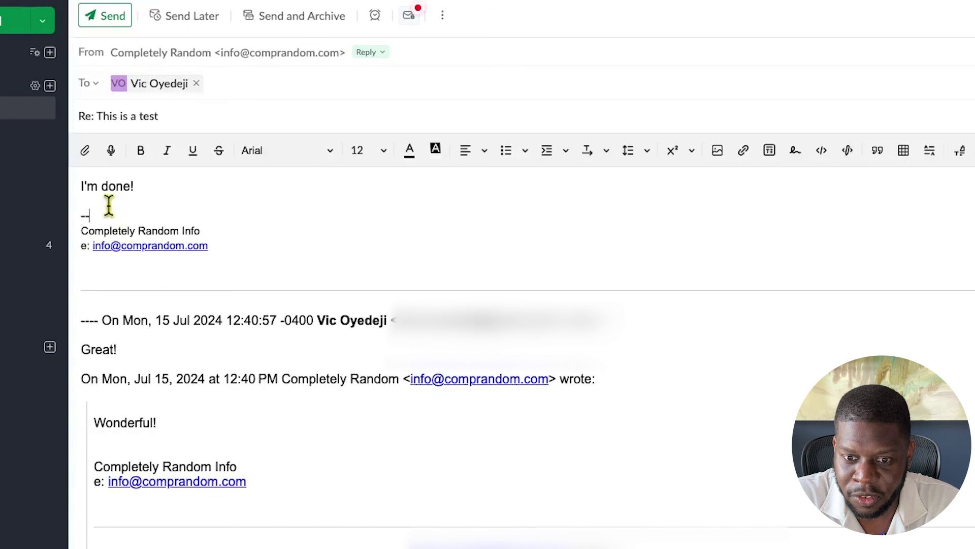
{"action": "left_click", "coordinate": [108, 203]}
{"action": "key", "text": "Return"}
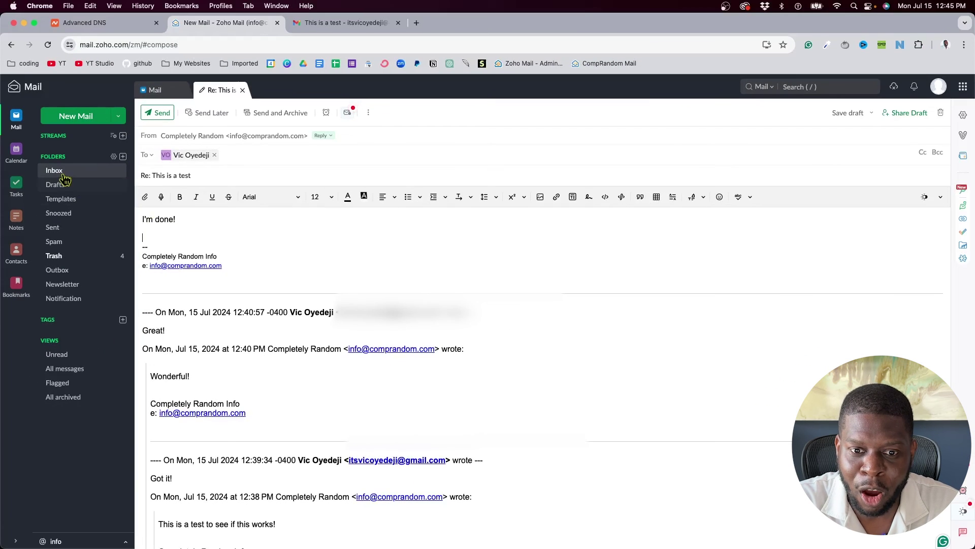
{"action": "left_click", "coordinate": [63, 176]}
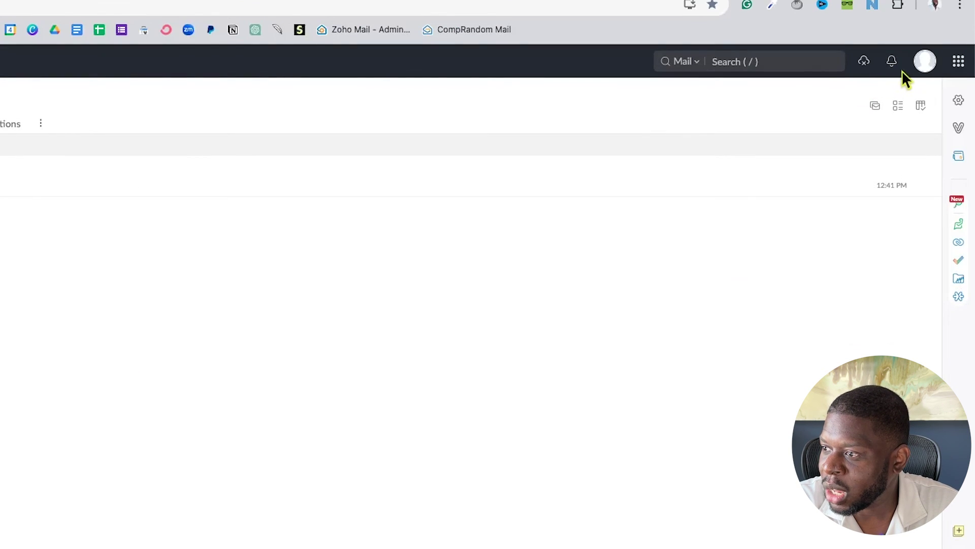
Open the Admin Console from the profile panel and view the Users list
{"action": "left_click", "coordinate": [925, 61]}
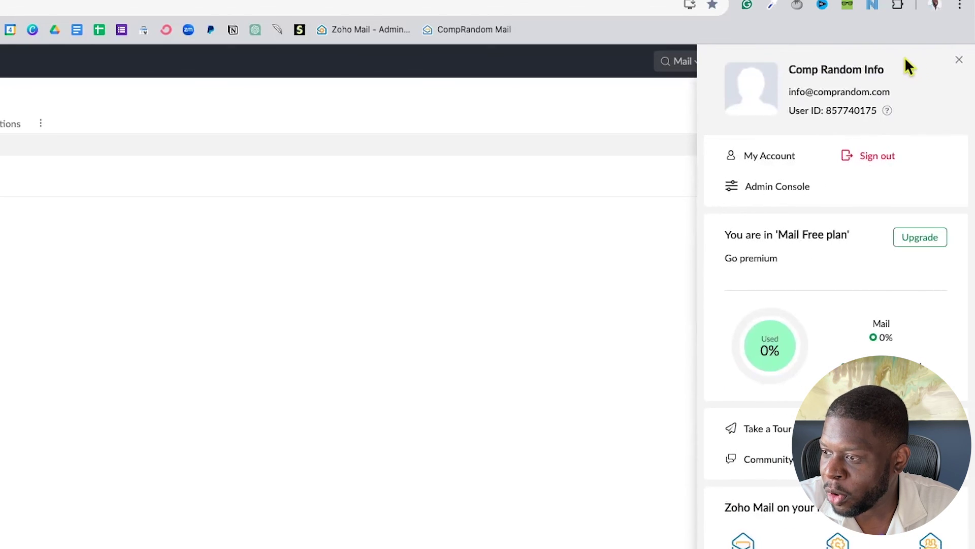
{"action": "left_click", "coordinate": [773, 191]}
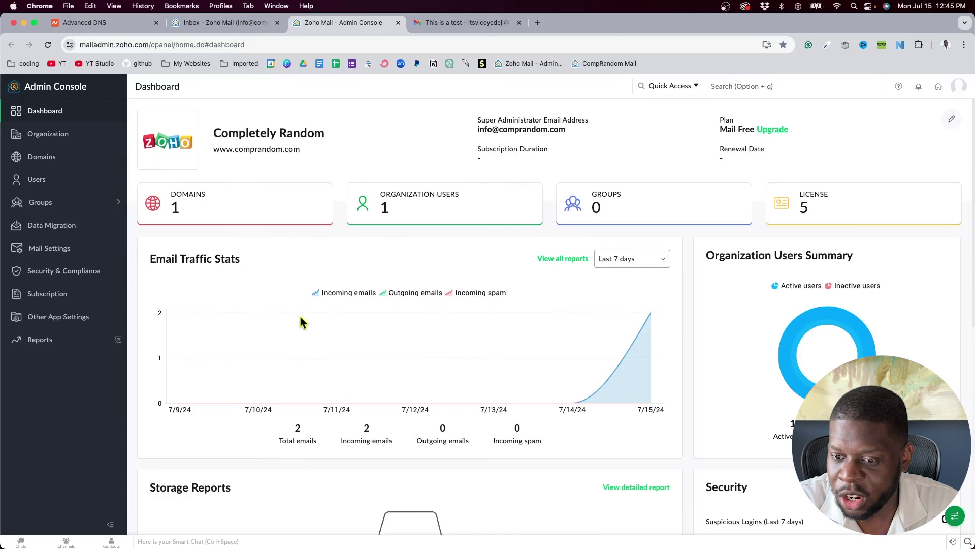
{"action": "left_click", "coordinate": [45, 181]}
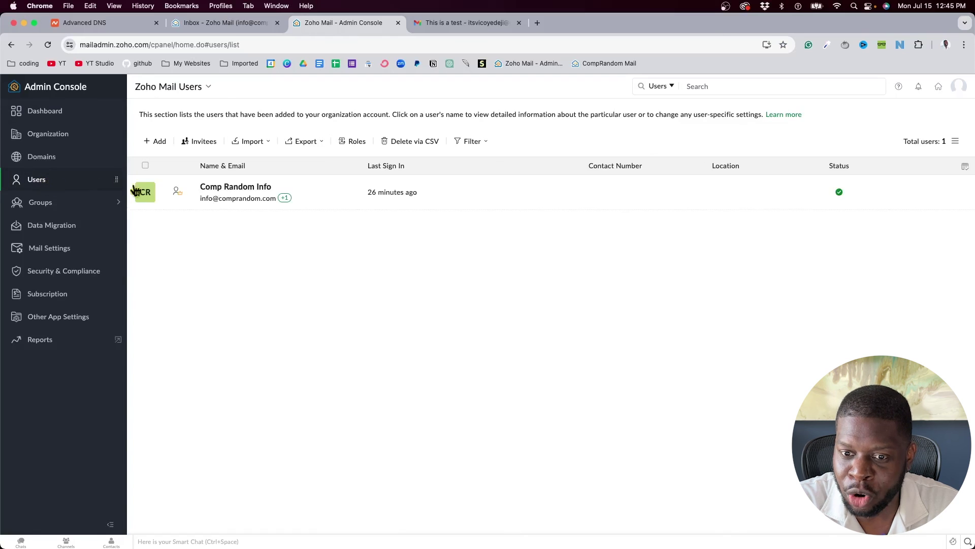